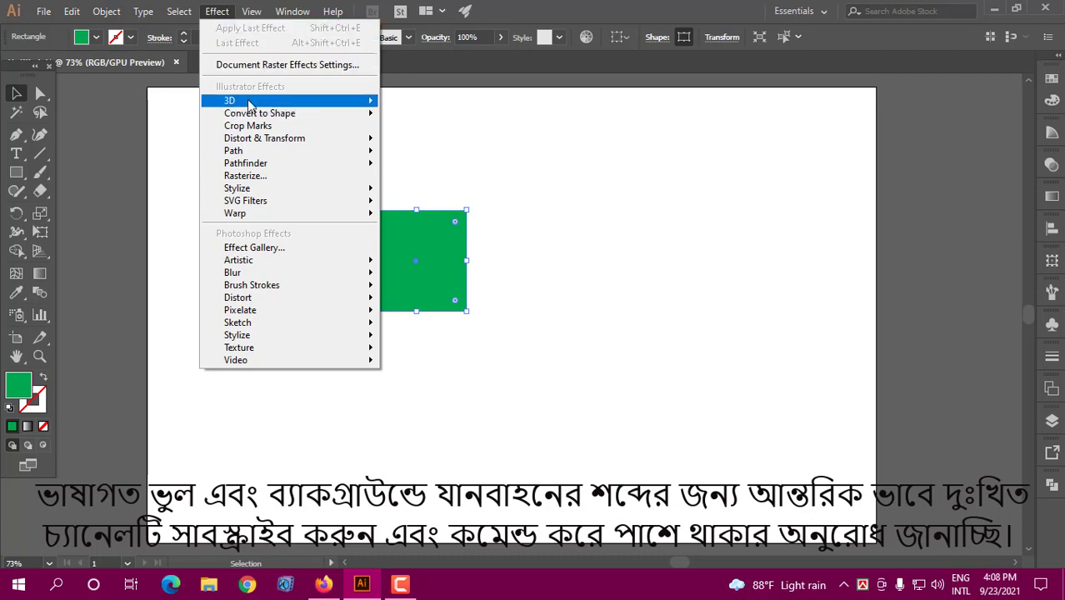
Move the green square slightly up on the artboard.
mouse_move(256, 102)
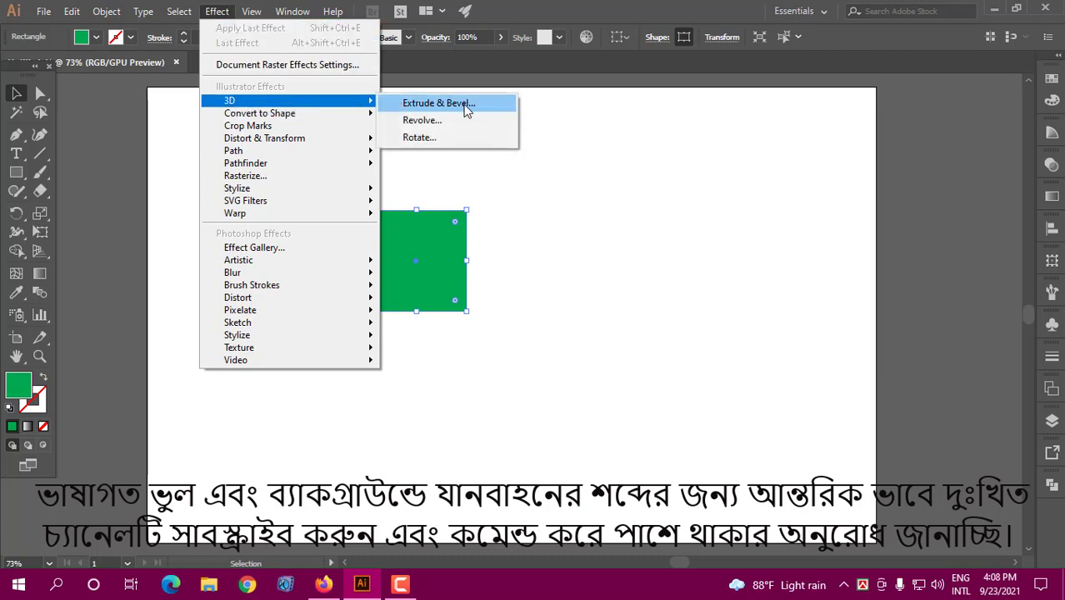
click(434, 268)
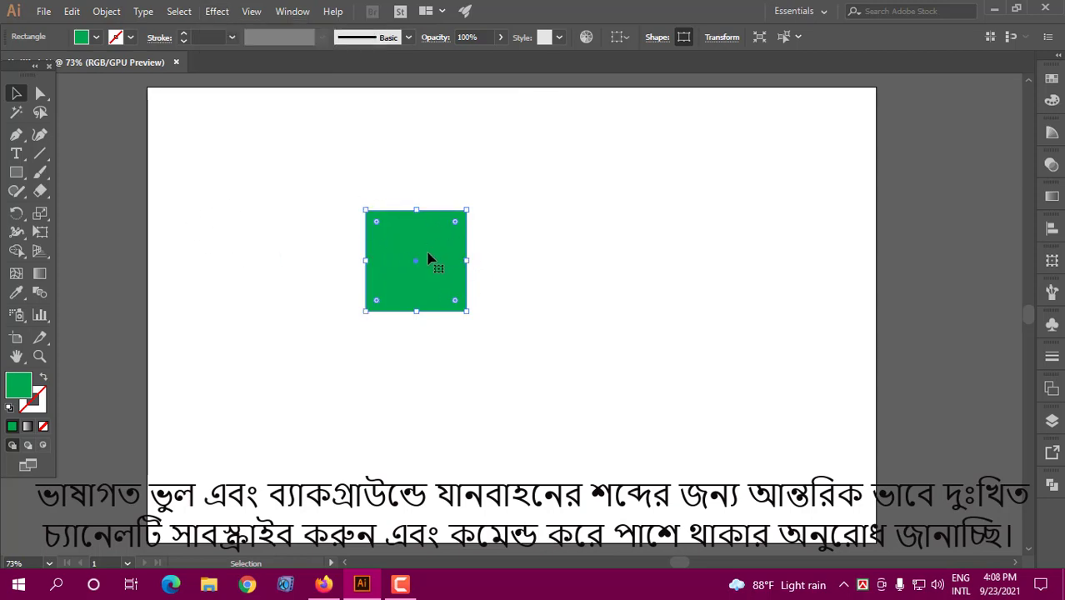
drag(430, 257, 425, 220)
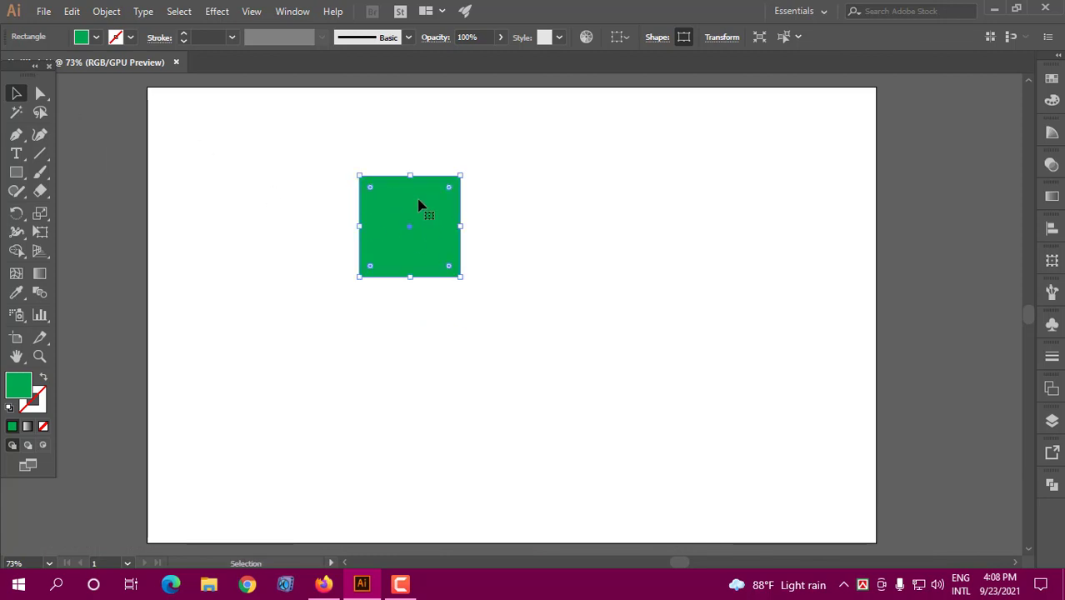
Start the 3D Extrude & Bevel effect on the green square and turn on its preview.
click(218, 12)
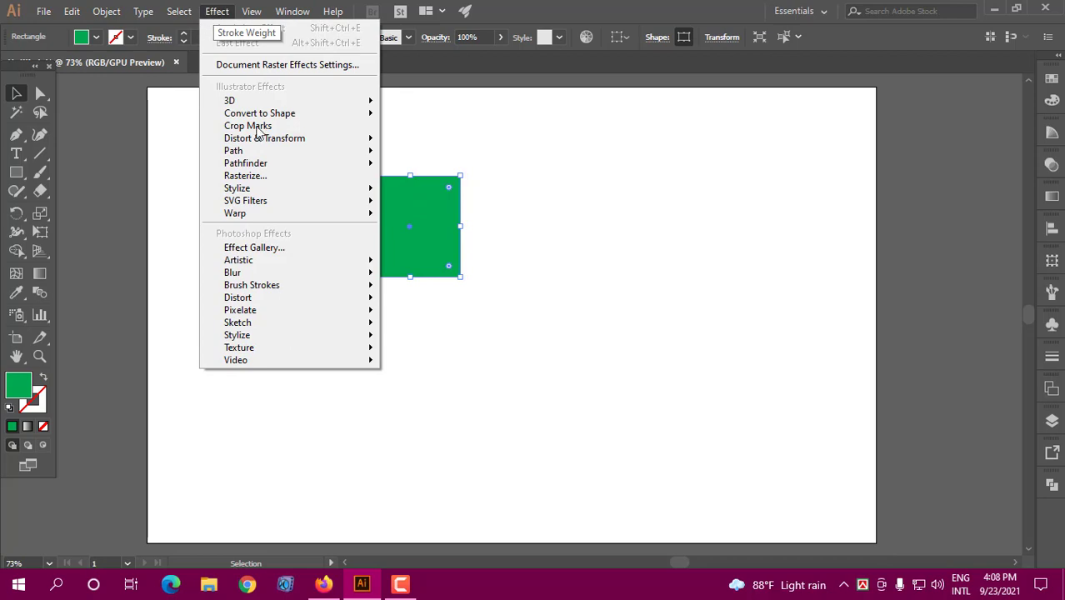
mouse_move(270, 100)
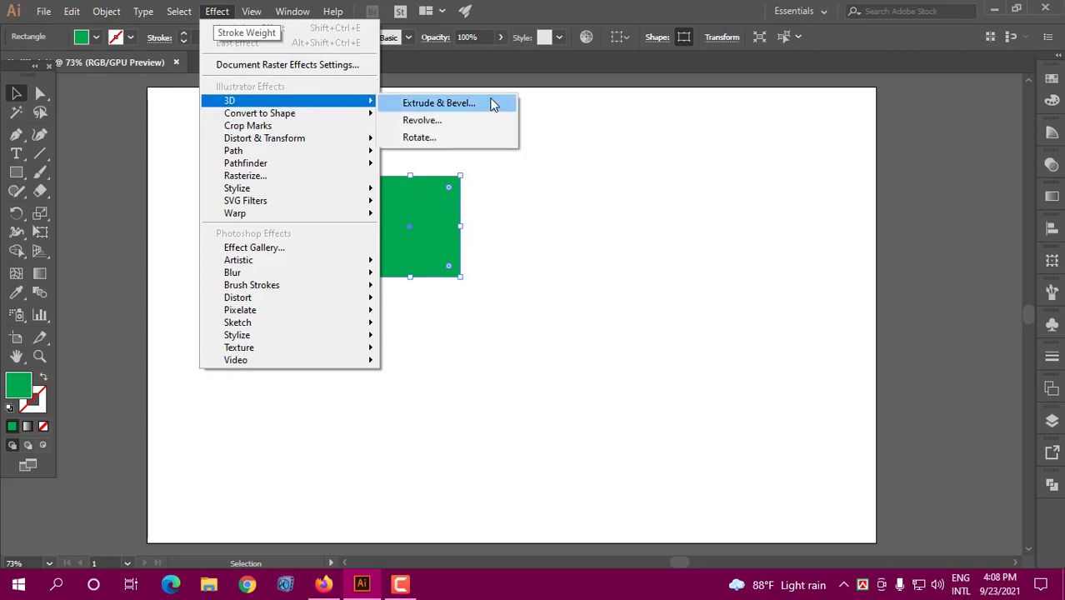
click(439, 104)
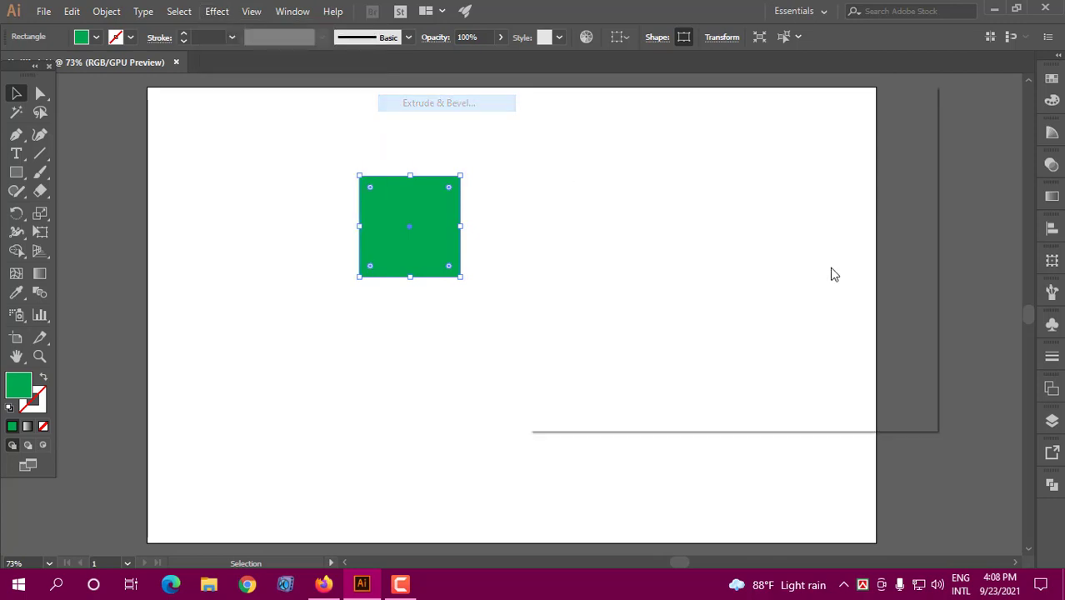
drag(734, 99, 723, 90)
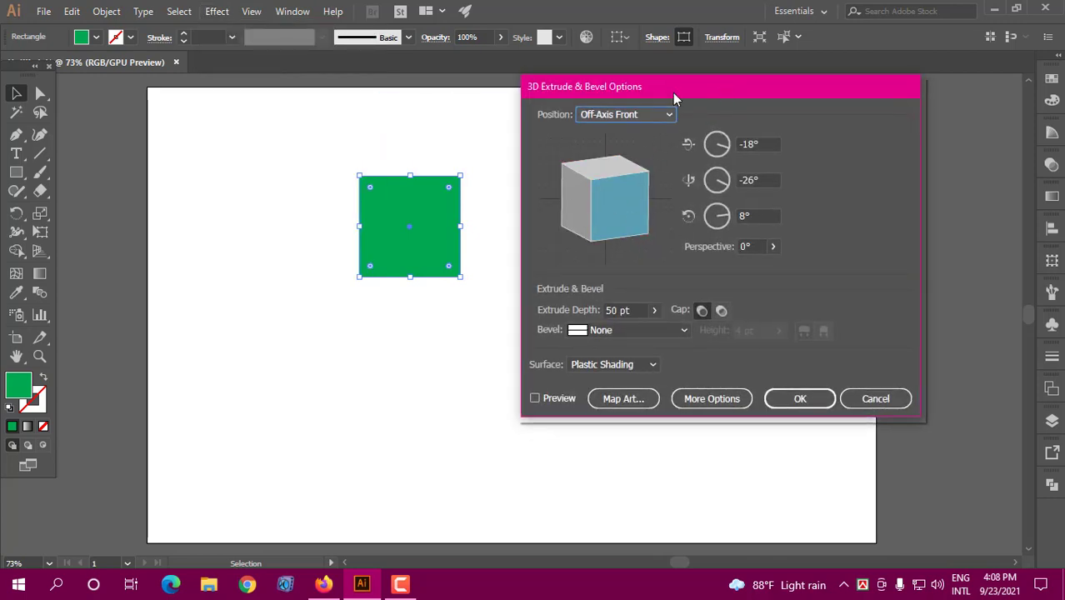
drag(673, 94, 664, 94)
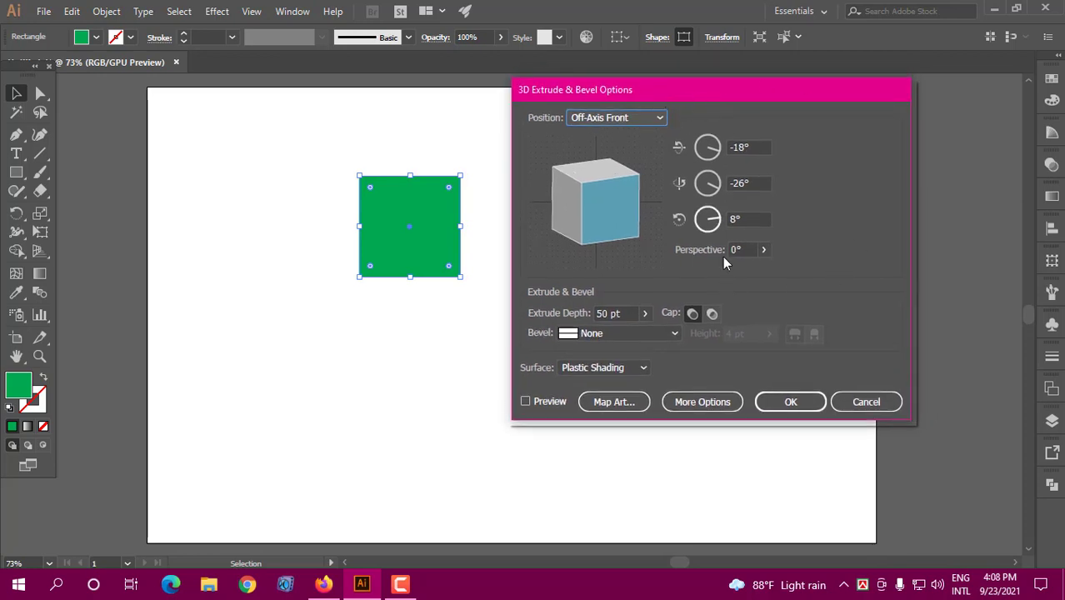
click(525, 401)
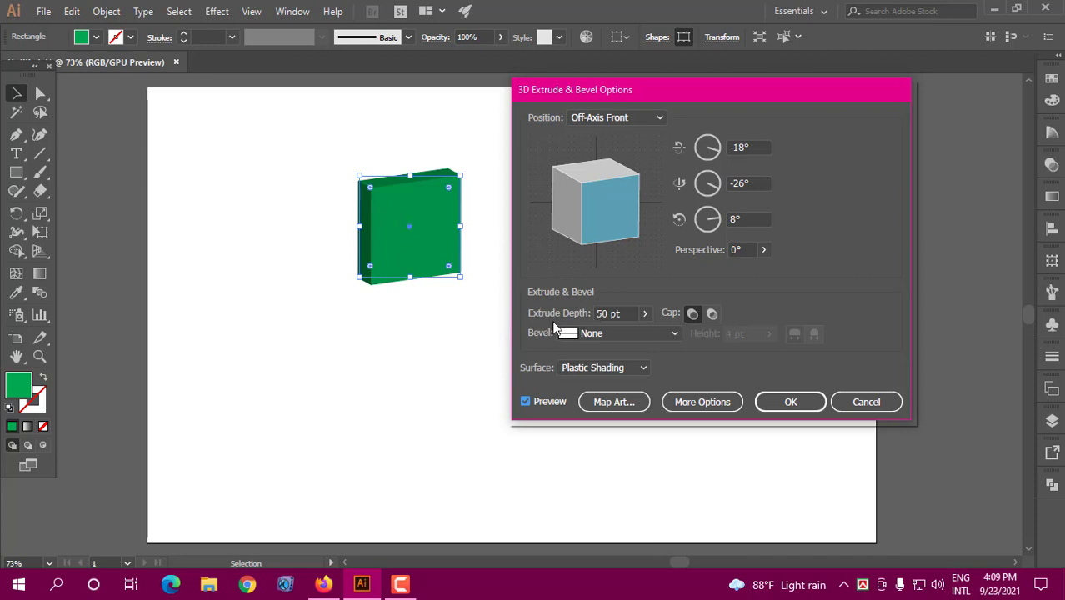
Set the extrude depth of the green square to 238 pt.
click(644, 314)
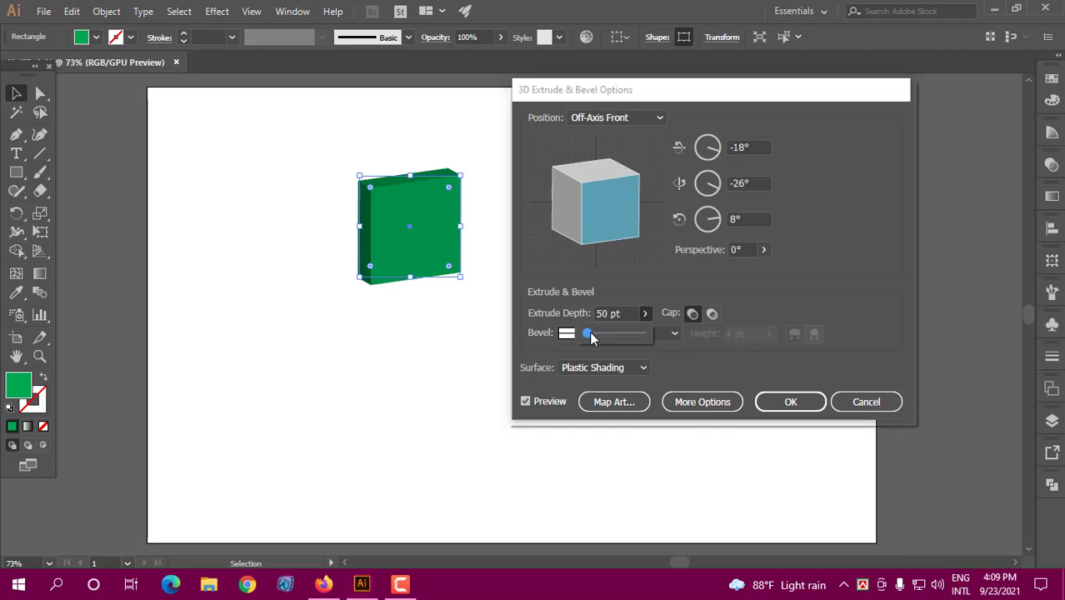
drag(590, 334, 591, 333)
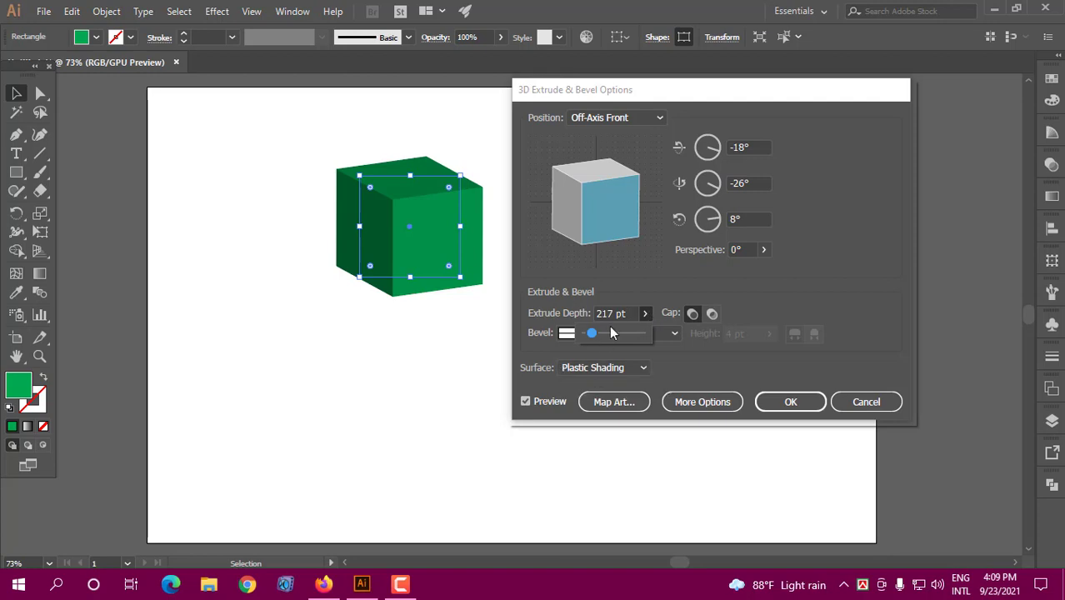
drag(591, 333, 591, 336)
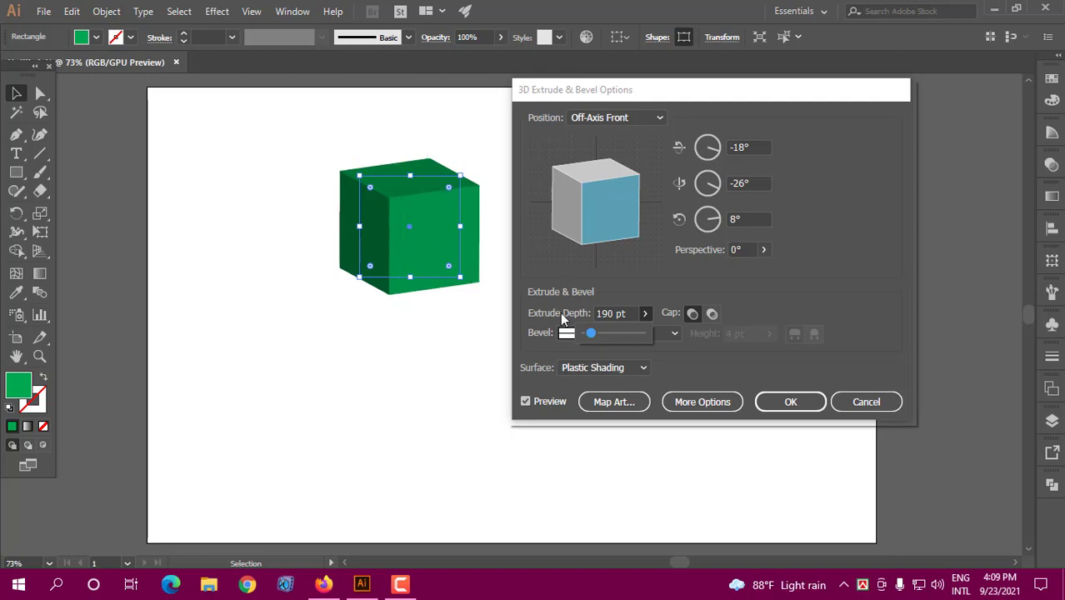
click(621, 312)
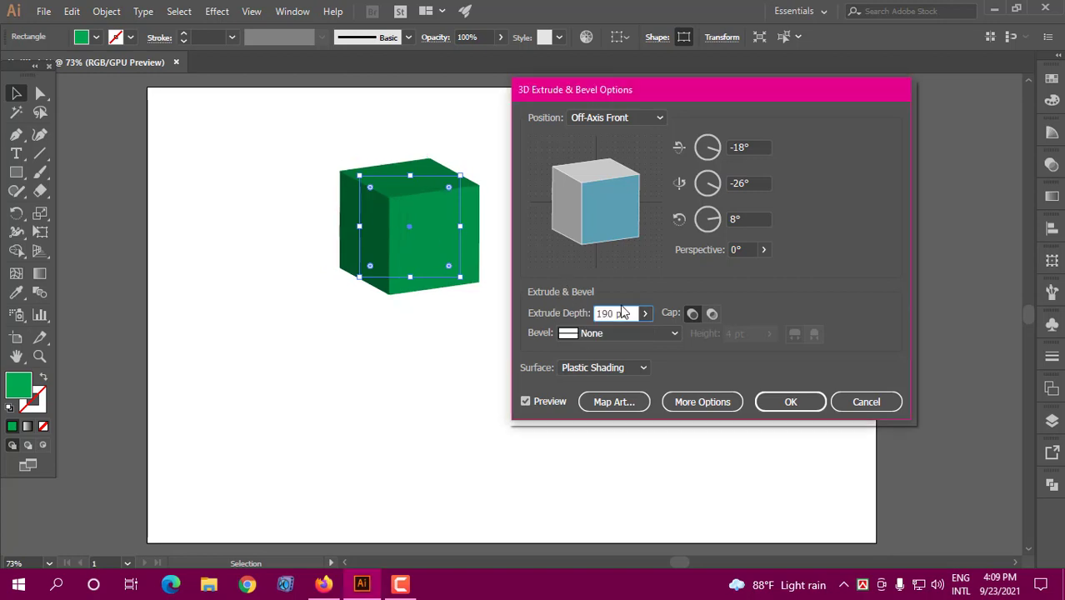
key(Up)
key(Up)
key(Up)
key(Up)
key(Up)
key(Up)
key(Up)
key(Up)
key(Up)
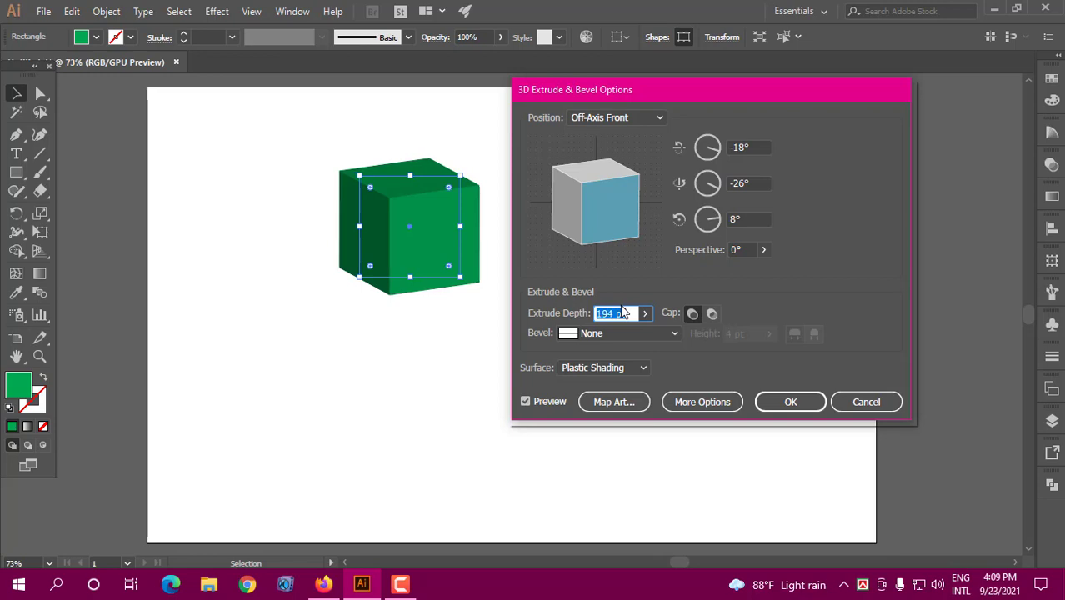
key(Up)
key(Up)
key(Up)
key(Up)
key(Up)
key(Up)
key(Up)
key(Up)
key(Up)
key(Up)
key(Up)
key(Up)
key(Up)
key(Up)
key(Up)
key(Up)
key(Up)
key(Up)
key(Up)
key(Up)
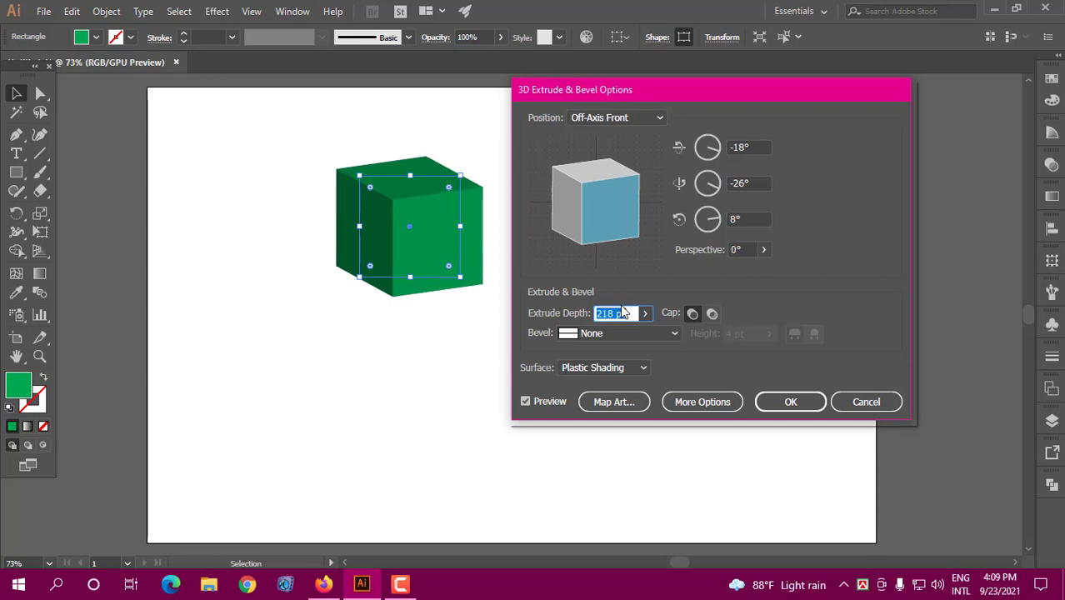
key(Up)
key(Up)
key(Up)
key(Up)
key(Up)
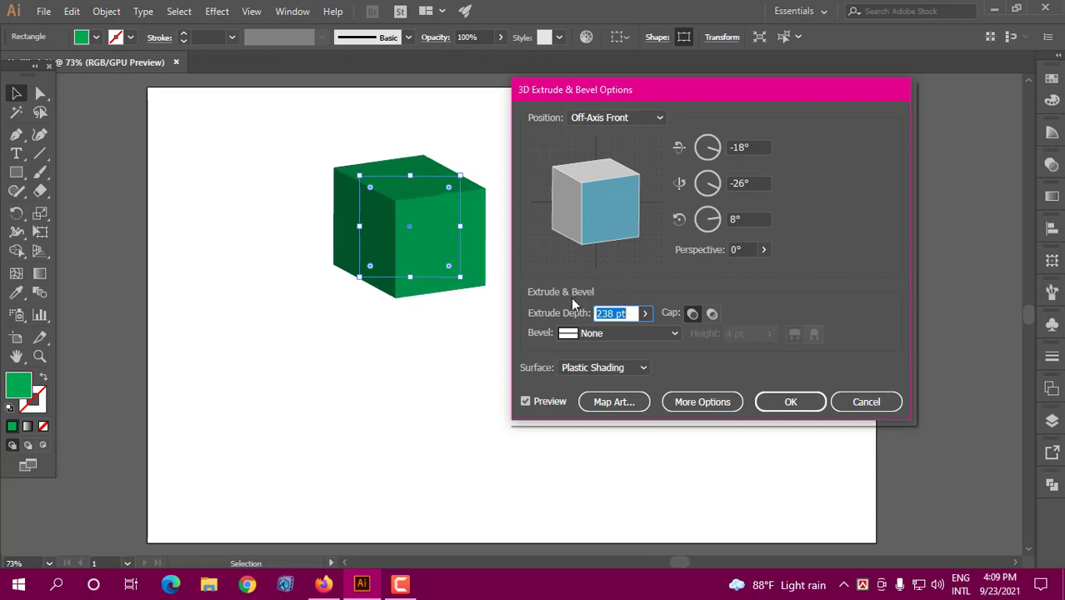
click(629, 313)
drag(688, 86, 723, 90)
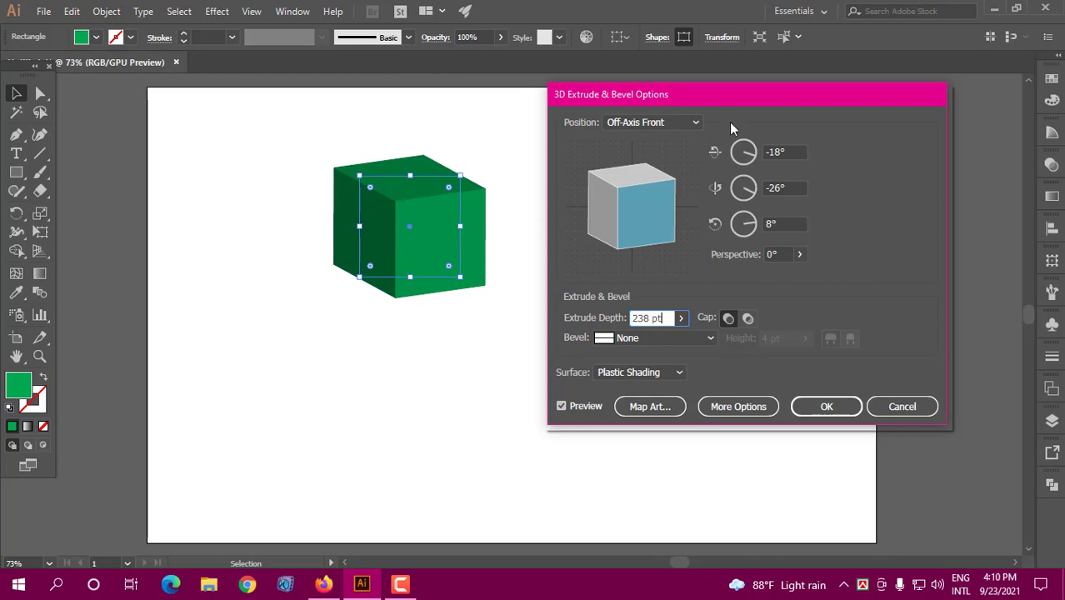
drag(713, 95, 684, 85)
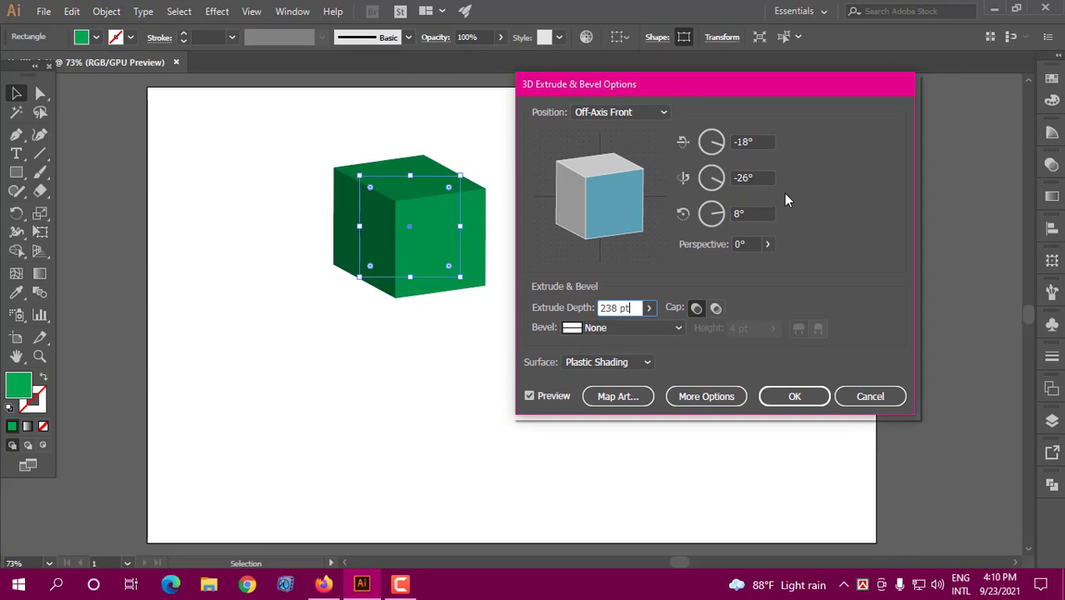
click(620, 113)
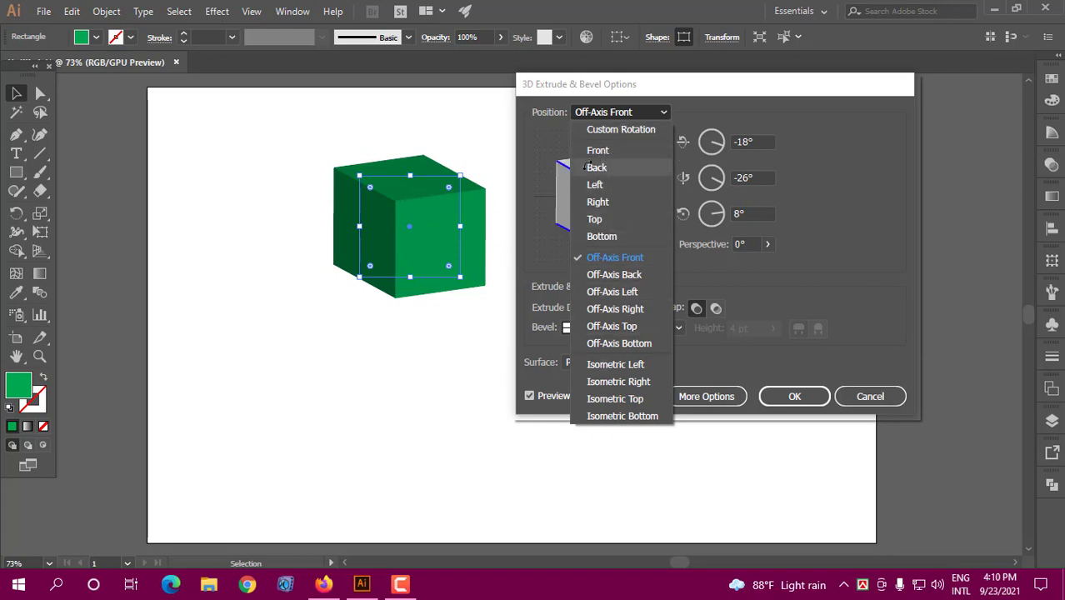
click(614, 114)
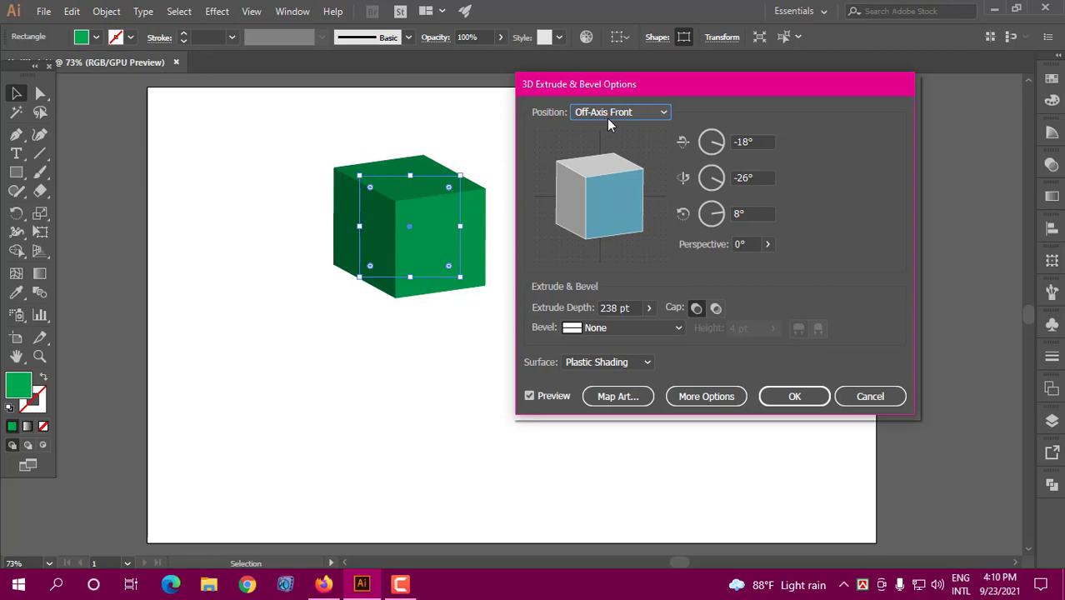
Adjust the cube's X-axis rotation to -11°, then bring it back to -17°.
click(756, 142)
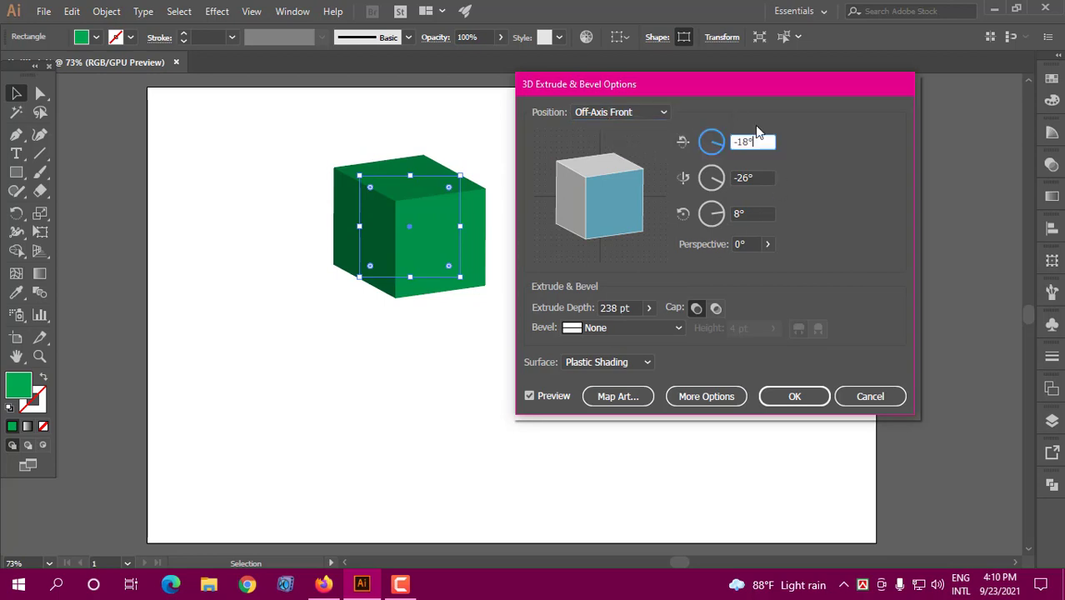
key(Up)
key(Up)
key(Up)
key(Up)
key(Up)
key(Up)
key(Up)
key(Up)
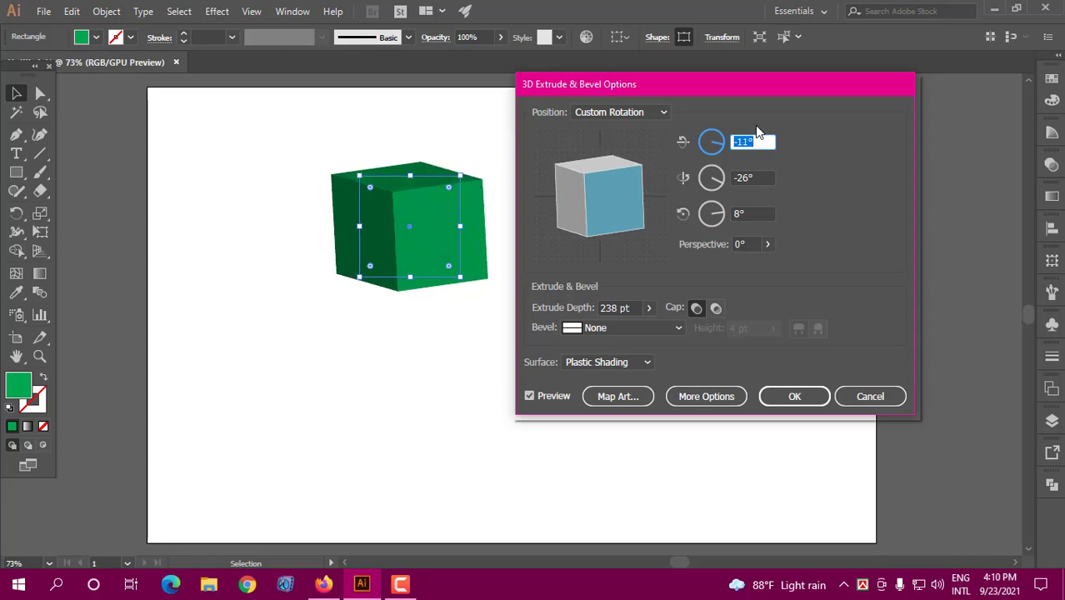
key(Down)
key(Down)
key(Down)
key(Down)
key(Down)
key(Down)
key(Down)
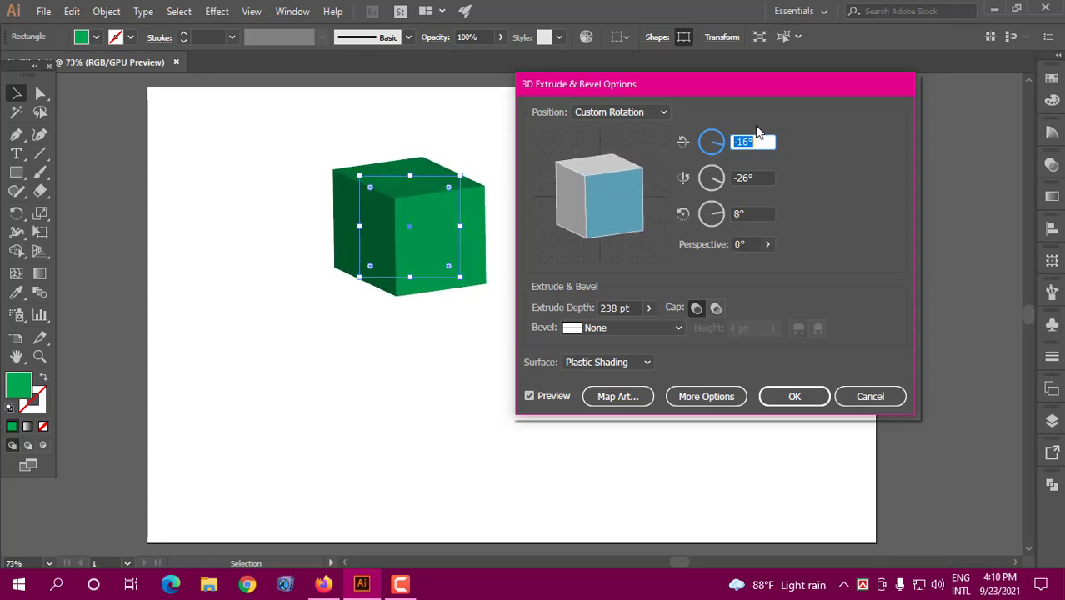
Adjust the cube's Y-axis rotation down to -36° and bring it back up to -28°.
click(752, 177)
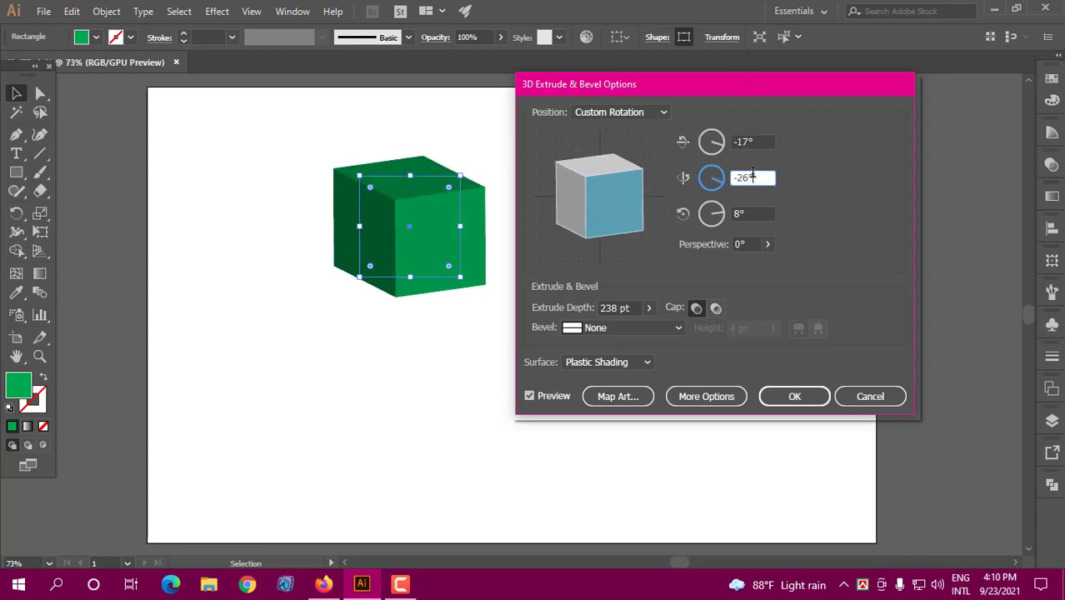
key(Down)
key(Down)
key(Down)
key(Down)
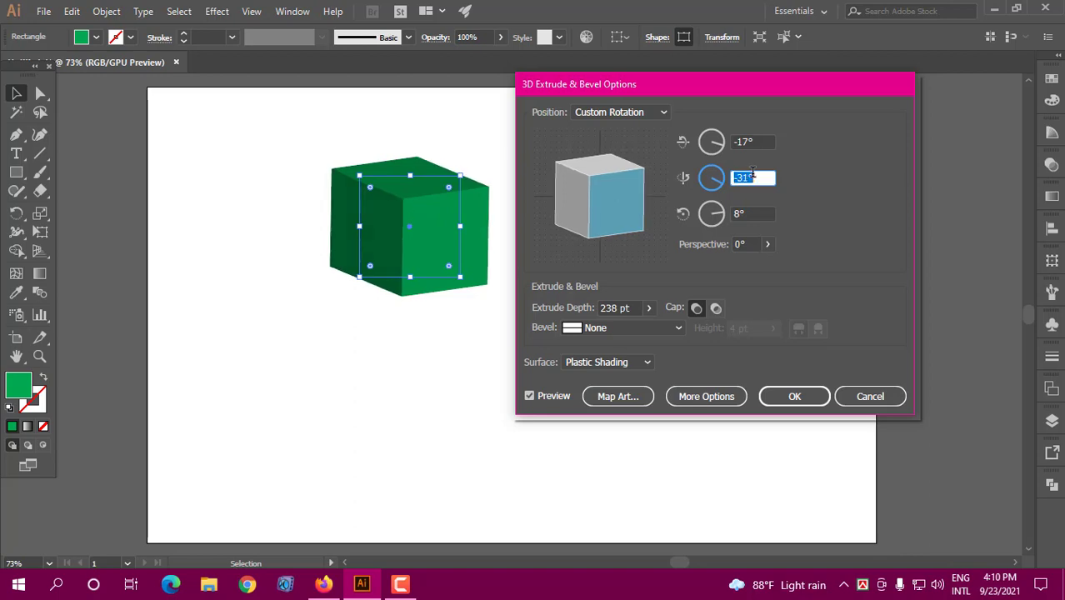
key(Down)
key(Down)
key(Down)
key(Down)
key(Down)
key(Down)
key(Down)
key(Down)
key(Down)
key(Down)
key(Down)
key(Down)
key(Down)
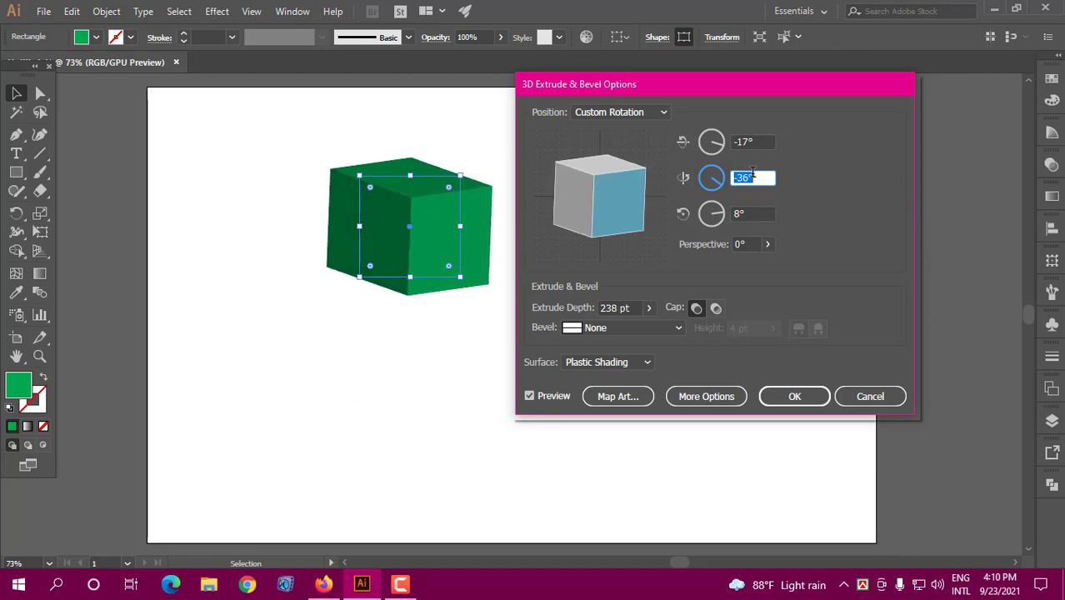
key(Up)
key(Up)
key(Up)
key(Up)
key(Up)
key(Up)
key(Up)
key(Up)
key(Up)
key(Up)
key(Up)
key(Up)
key(Up)
key(Up)
key(Up)
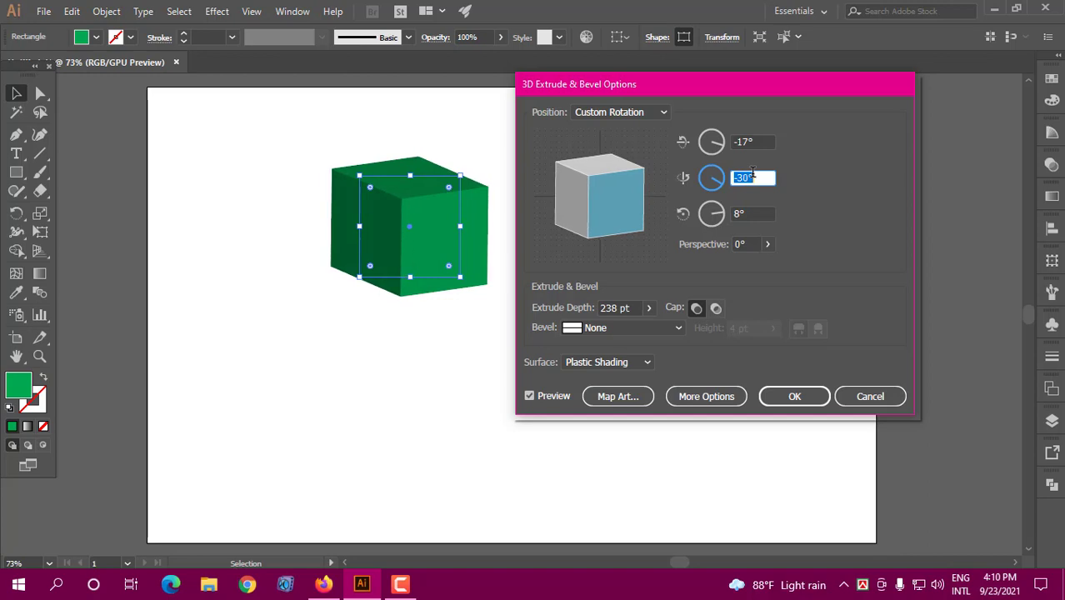
Raise the cube's Z-axis rotation to 18° and bring it back to 8°.
click(758, 214)
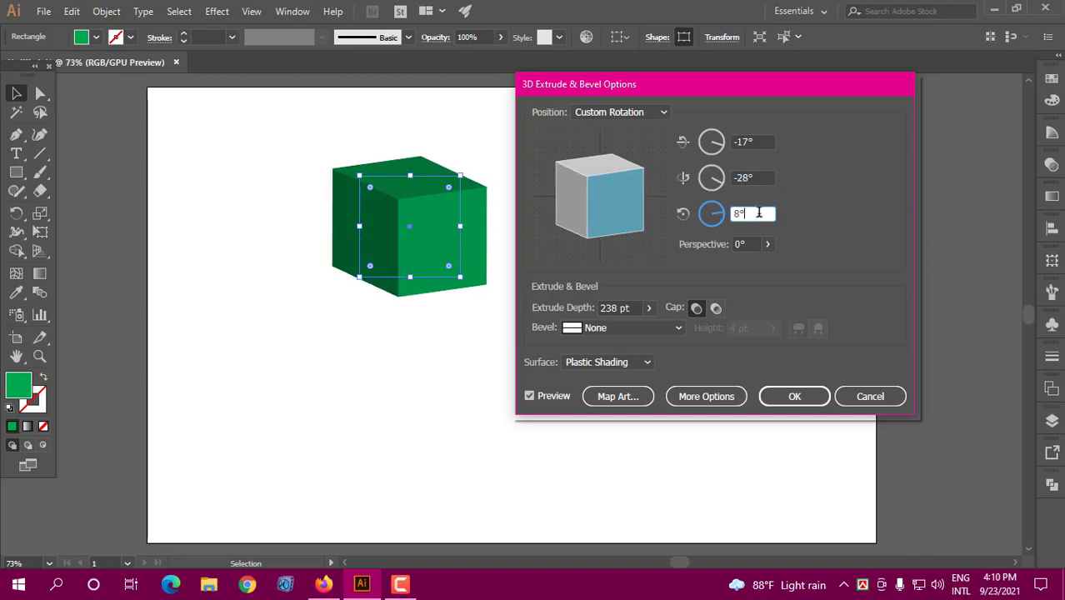
key(Up)
key(Up)
key(Up)
key(Up)
key(Up)
key(Up)
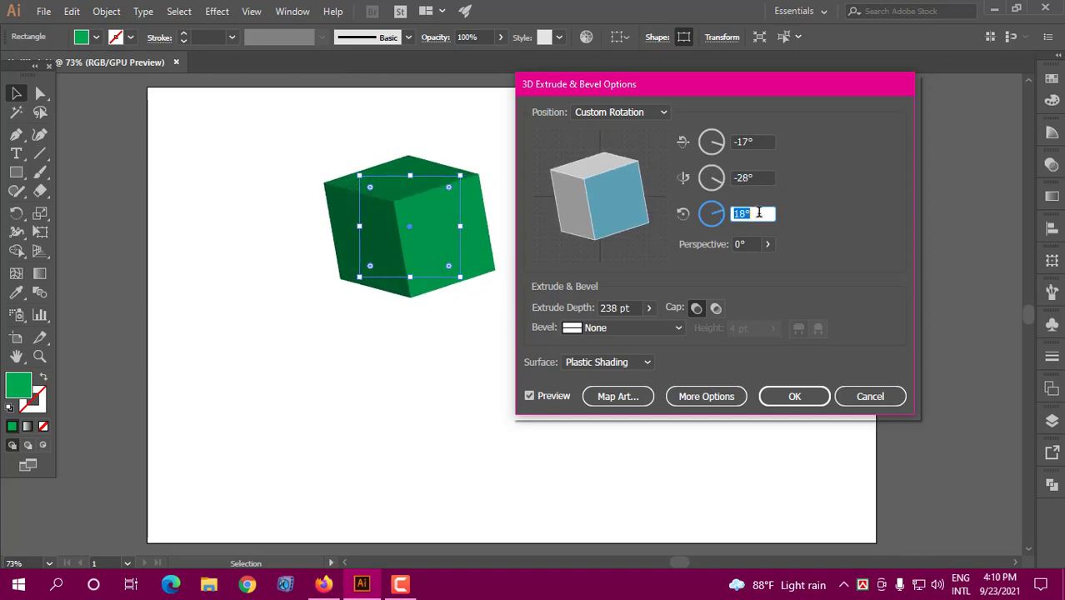
key(Down)
key(Down)
key(Down)
key(Down)
key(Down)
key(Down)
key(Down)
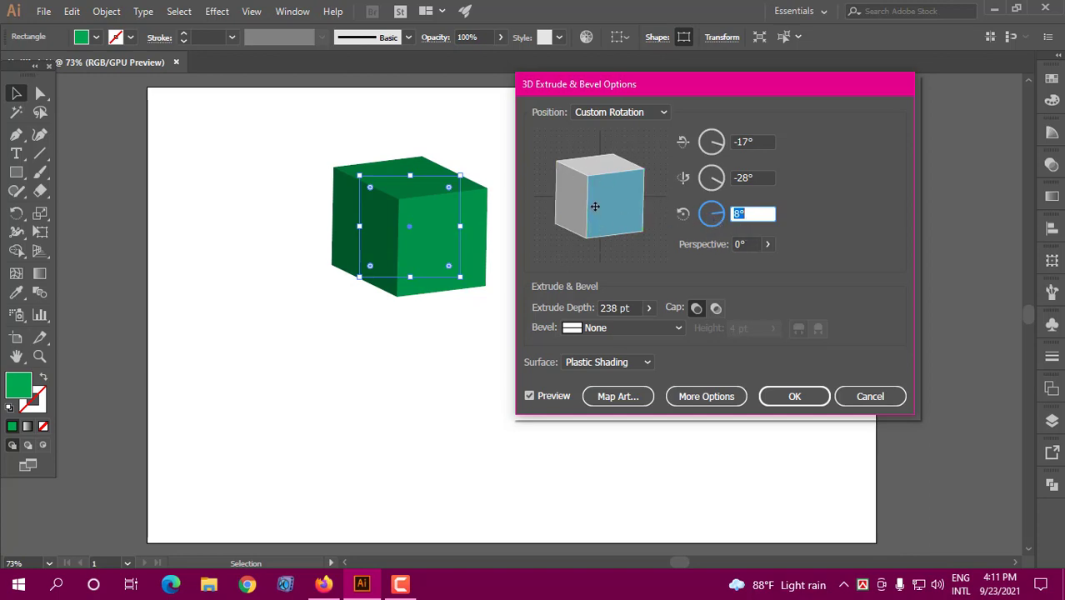
Rotate the preview cube freely to about -20° in X, -40° in Y and 10° in Z.
mouse_move(595, 206)
mouse_down()
mouse_move(605, 218)
mouse_move(615, 193)
mouse_move(618, 203)
mouse_up()
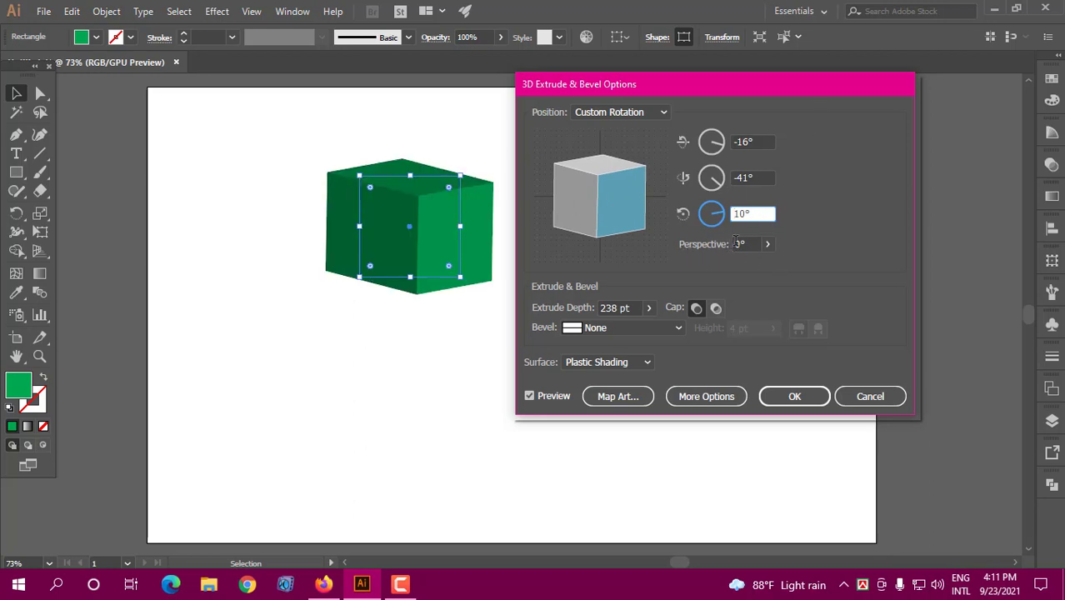
click(768, 243)
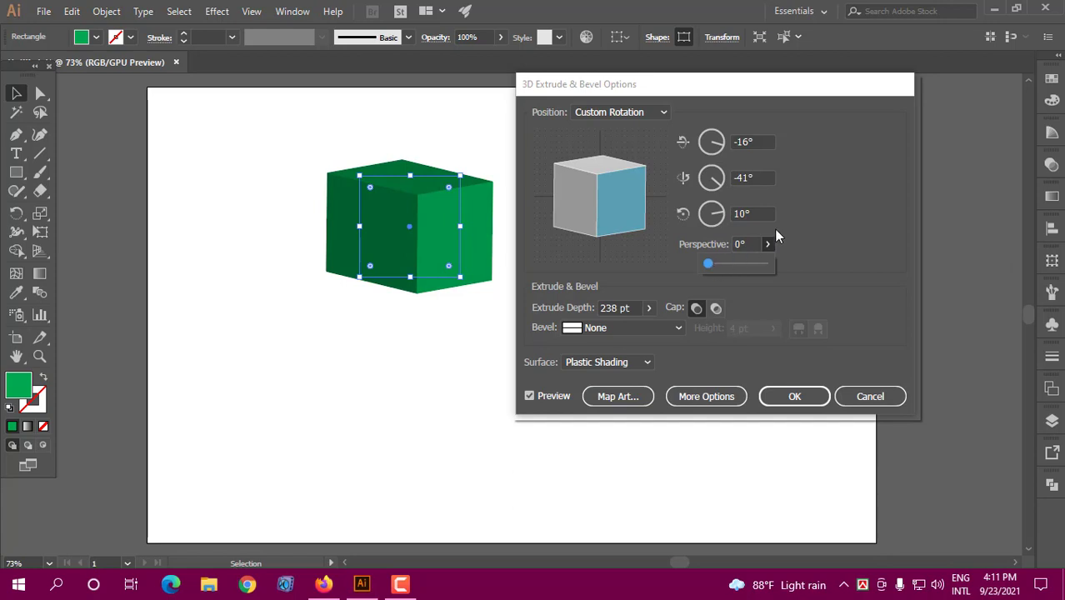
click(620, 201)
drag(621, 200, 618, 186)
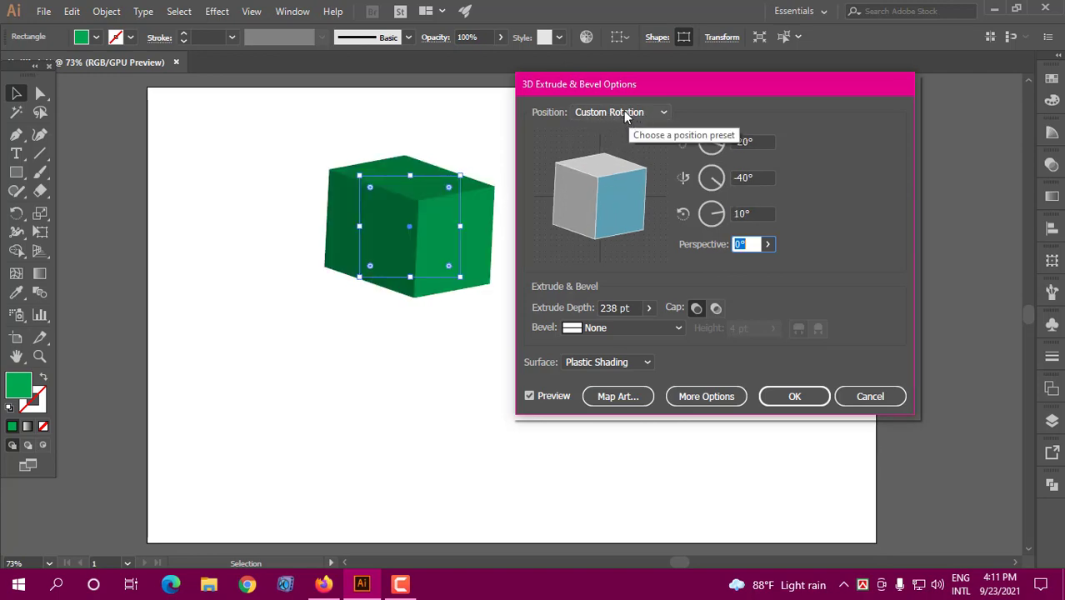
Reset the cube's position to the Off-Axis Front preset.
click(618, 113)
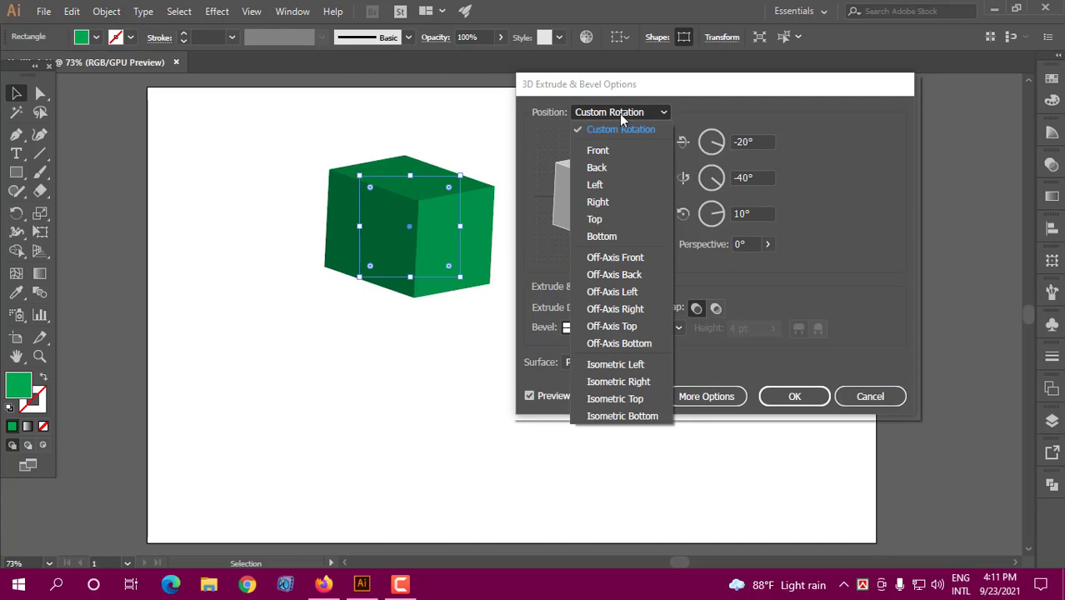
click(618, 257)
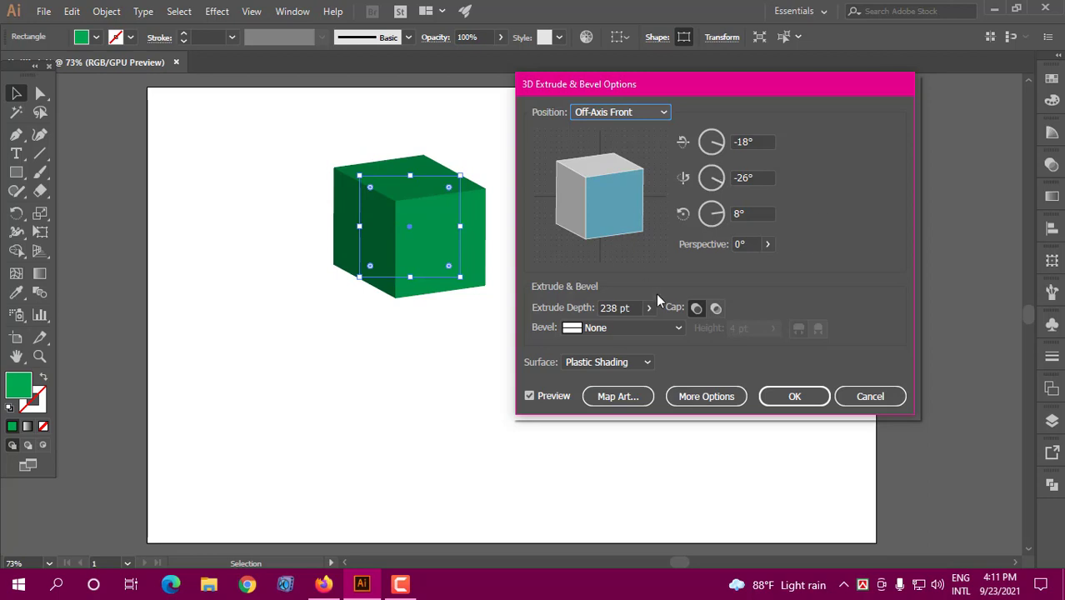
Raise the cube's perspective to 4° and bring it back to 0°.
click(767, 243)
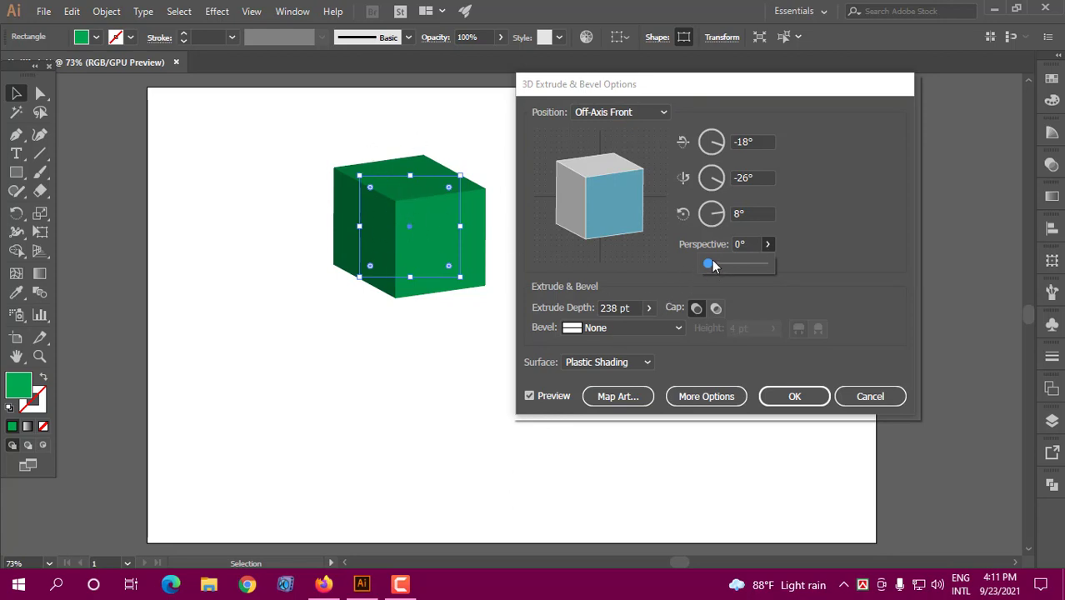
drag(711, 267, 712, 267)
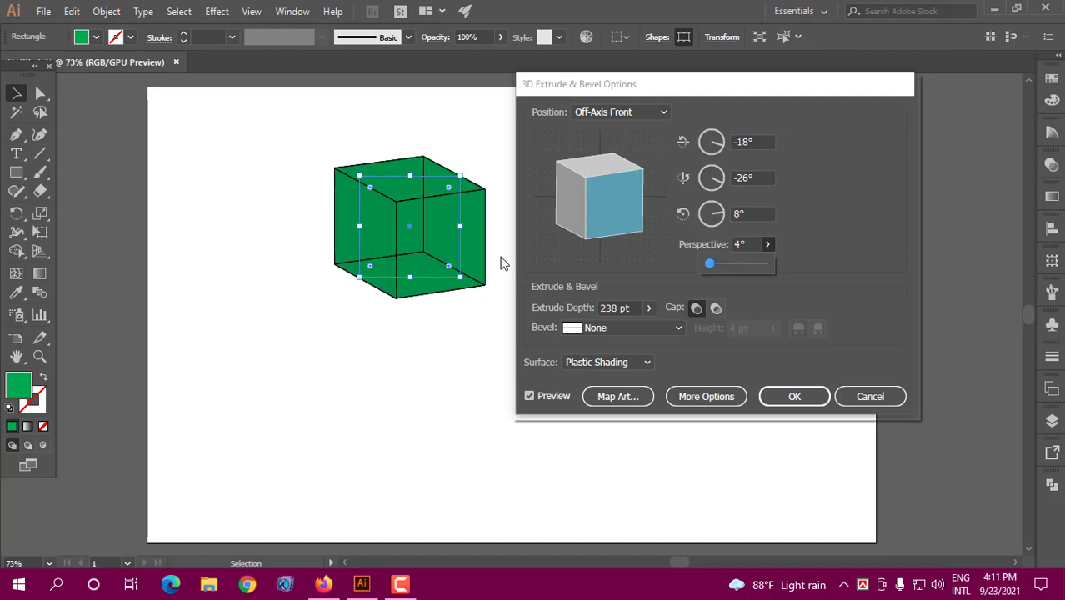
drag(710, 266, 684, 270)
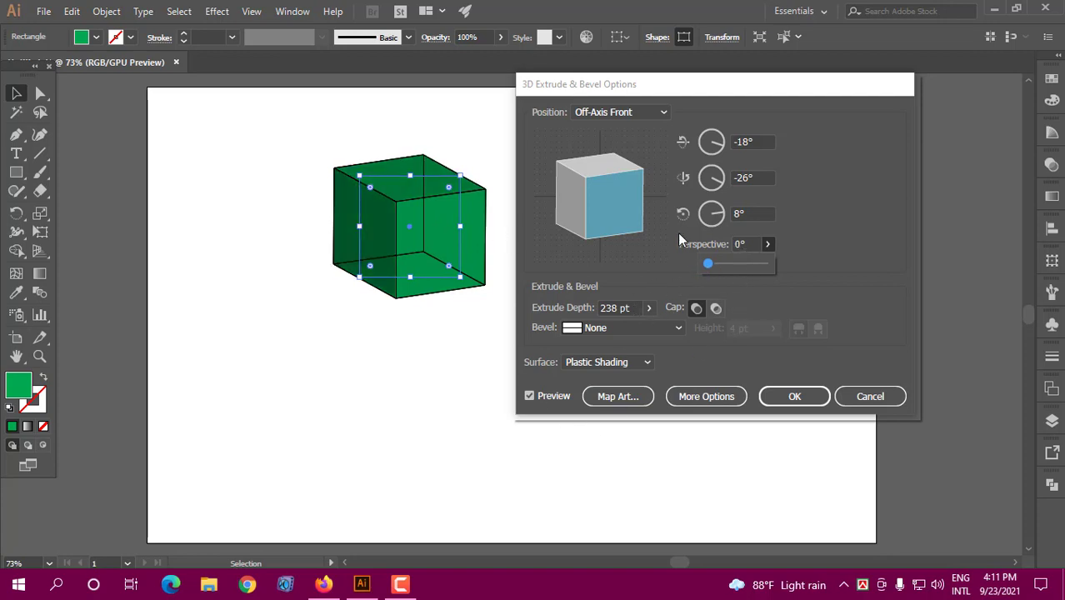
Set the cube's extrude depth to 239 pt.
click(623, 307)
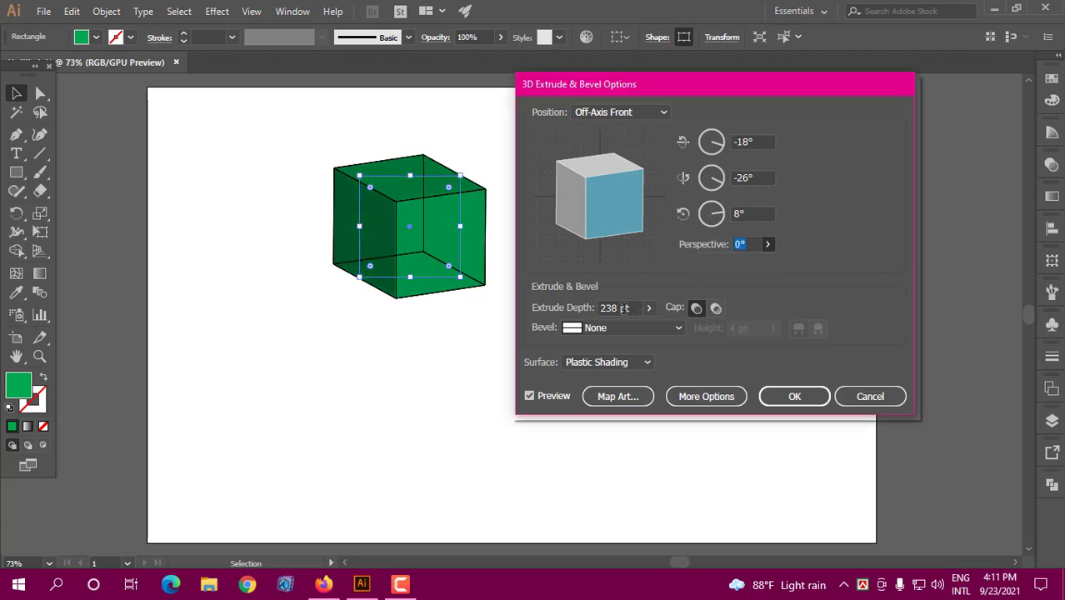
key(Up)
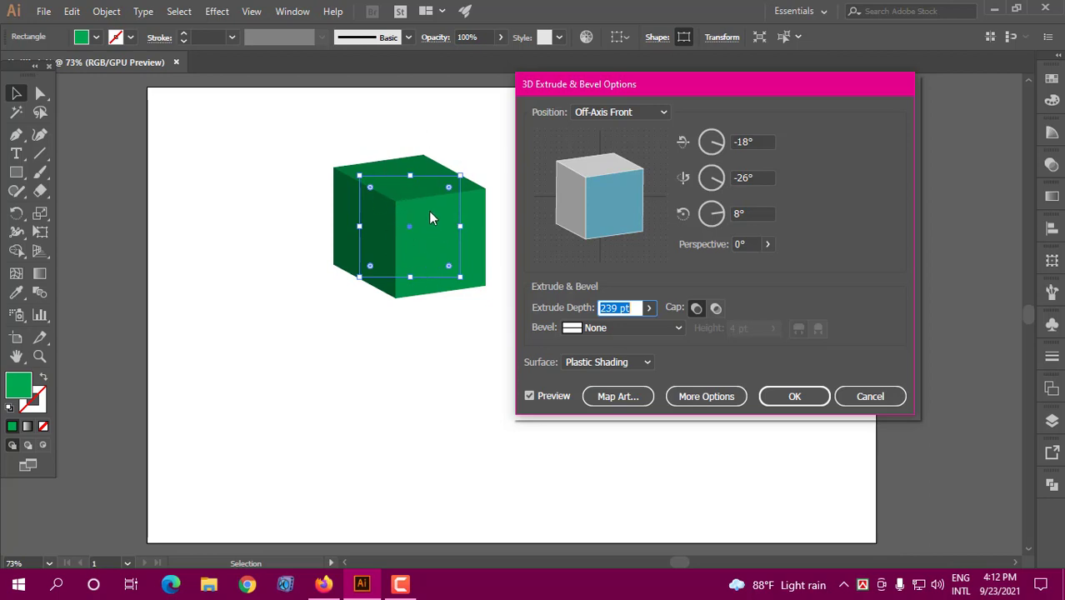
Switch the cube's cap to hollow, back to solid and to hollow again to compare the two appearances.
click(715, 309)
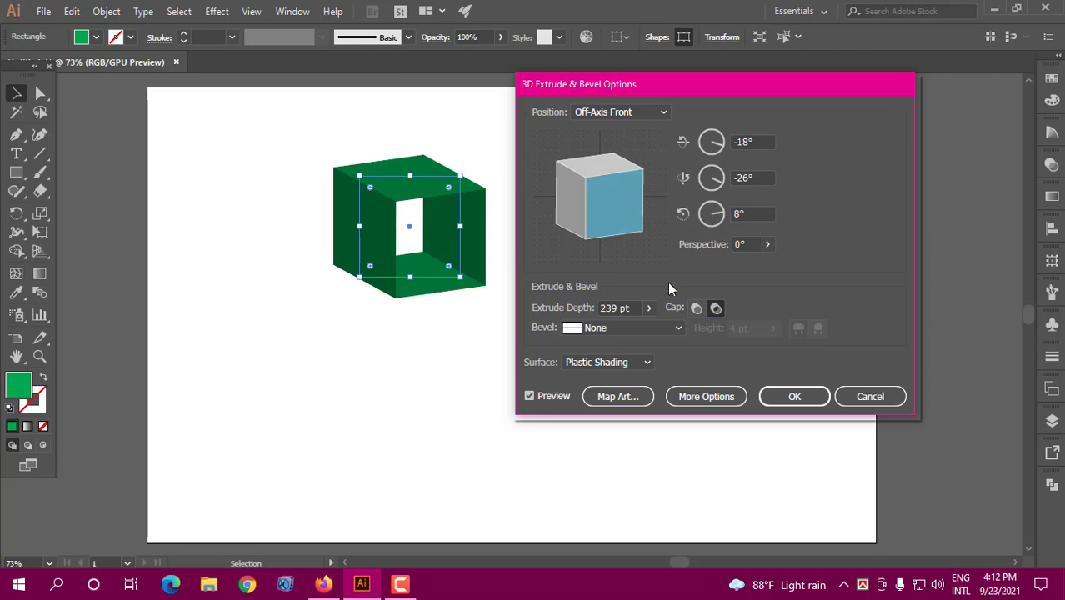
click(696, 308)
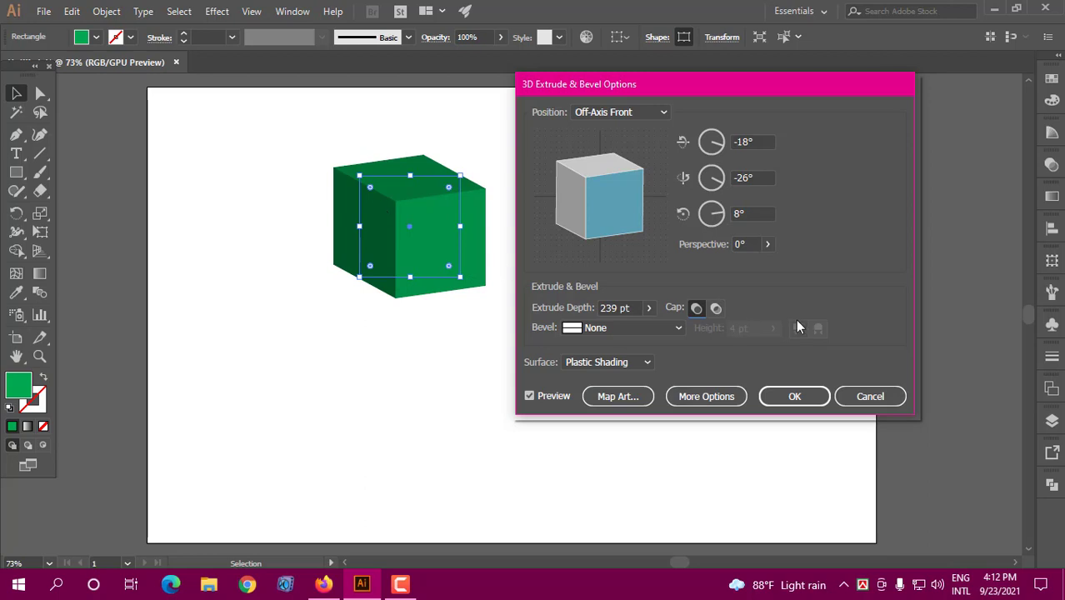
click(715, 310)
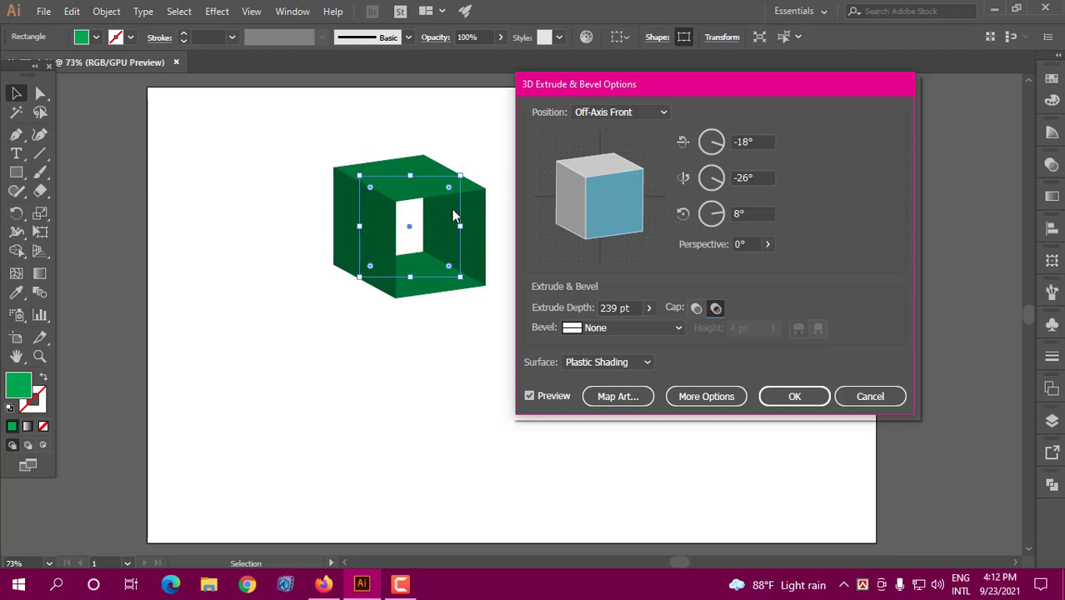
Rotate the hollow cube freely in the preview to about -59° in Y and -17° in Z.
click(606, 197)
drag(607, 198, 575, 204)
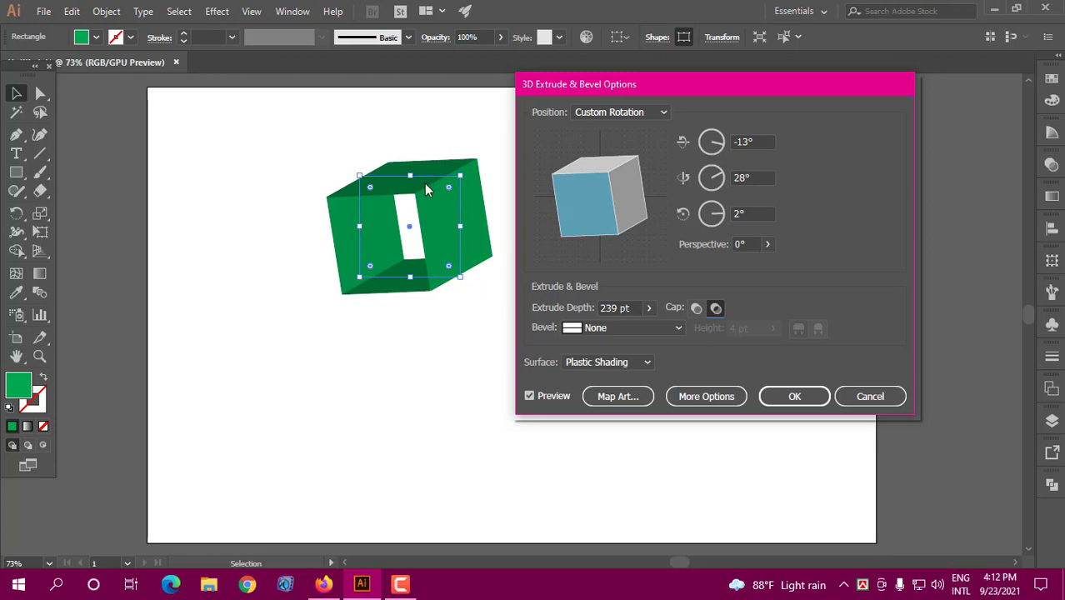
drag(576, 201, 597, 178)
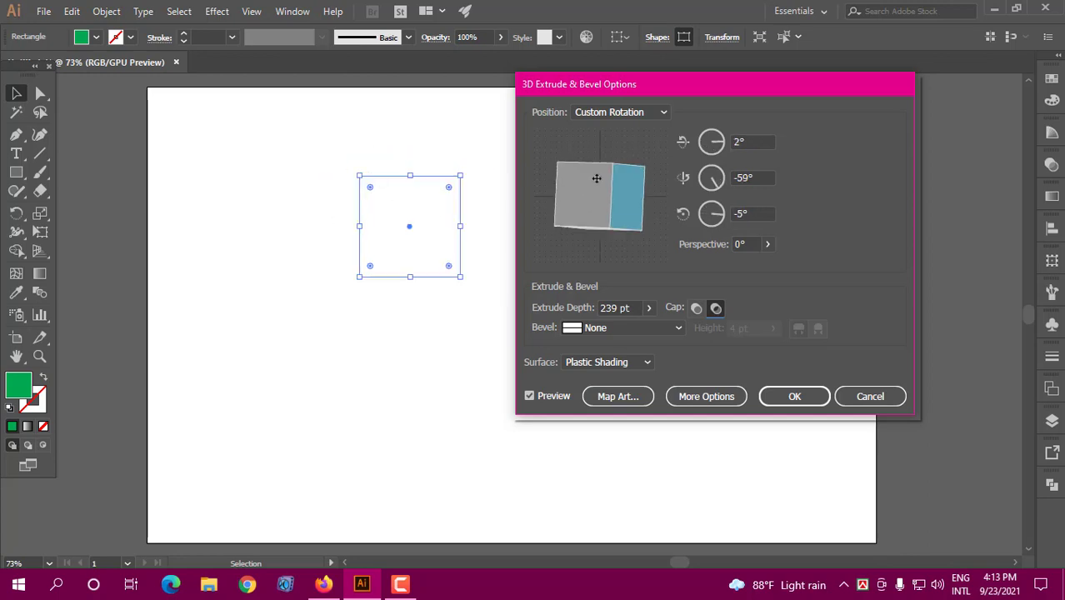
Reset the cube's position to Off-Axis Front and turn the cap on for a solid appearance.
click(628, 111)
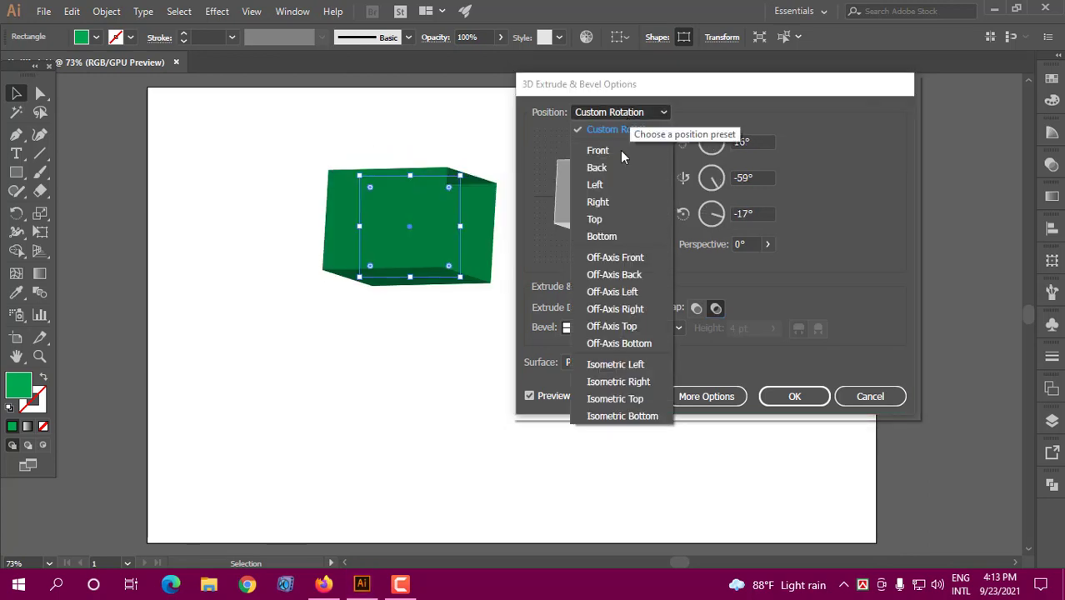
click(609, 258)
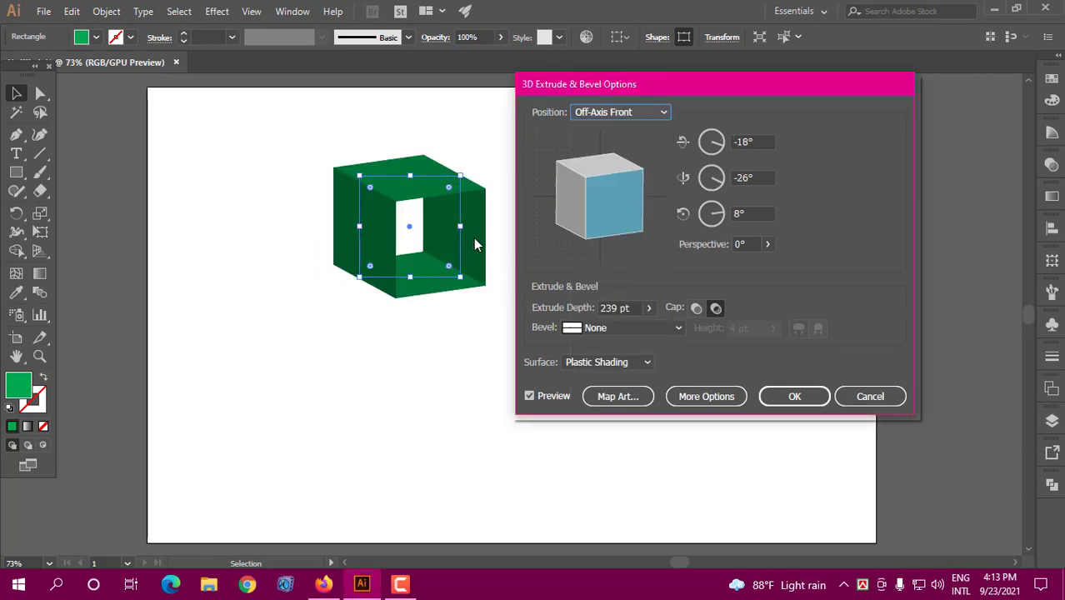
click(697, 309)
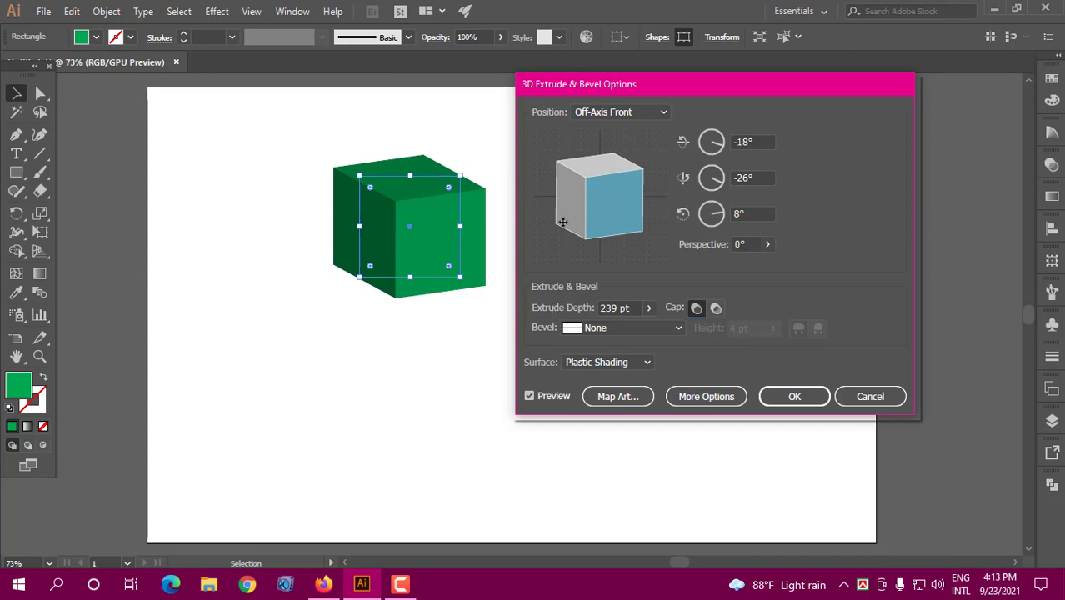
Look over the available bevel shapes, keeping the bevel at None.
click(605, 329)
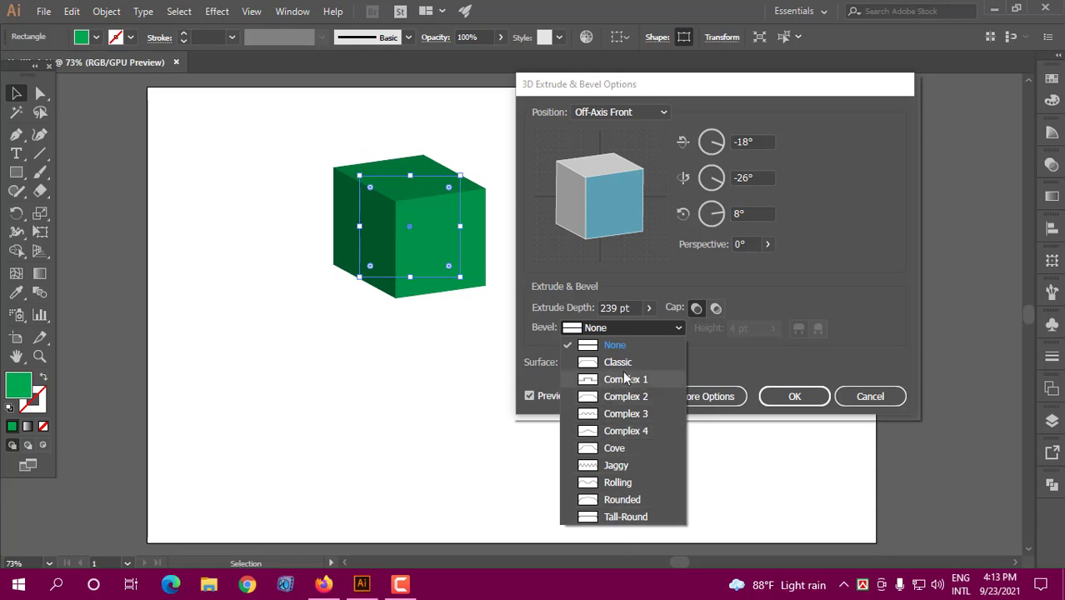
click(616, 325)
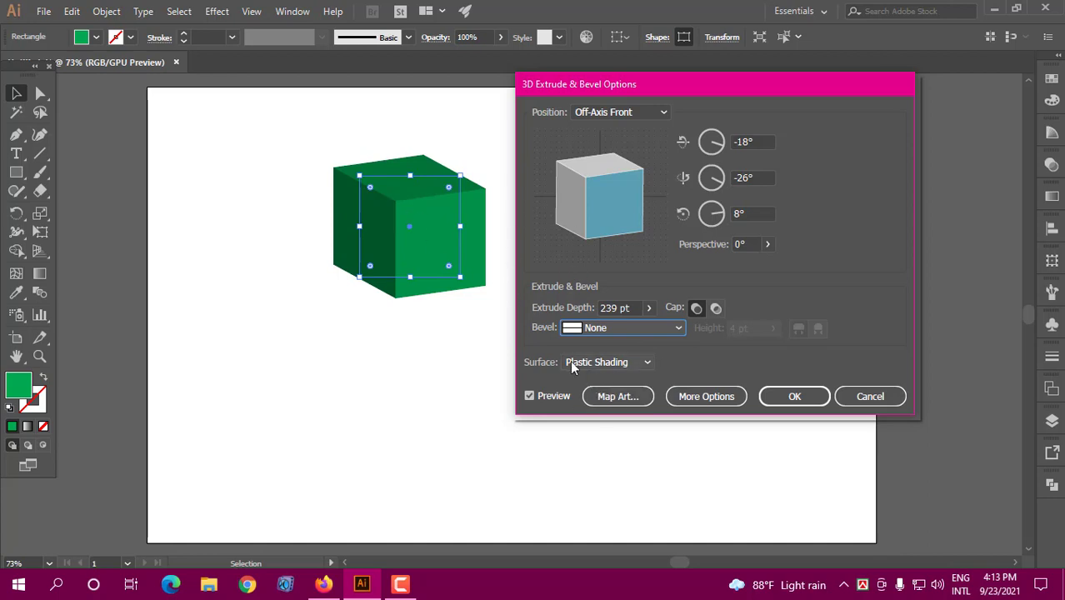
Try the Wireframe, No Shading and Diffuse Shading surfaces on the cube and return to Plastic Shading.
click(617, 363)
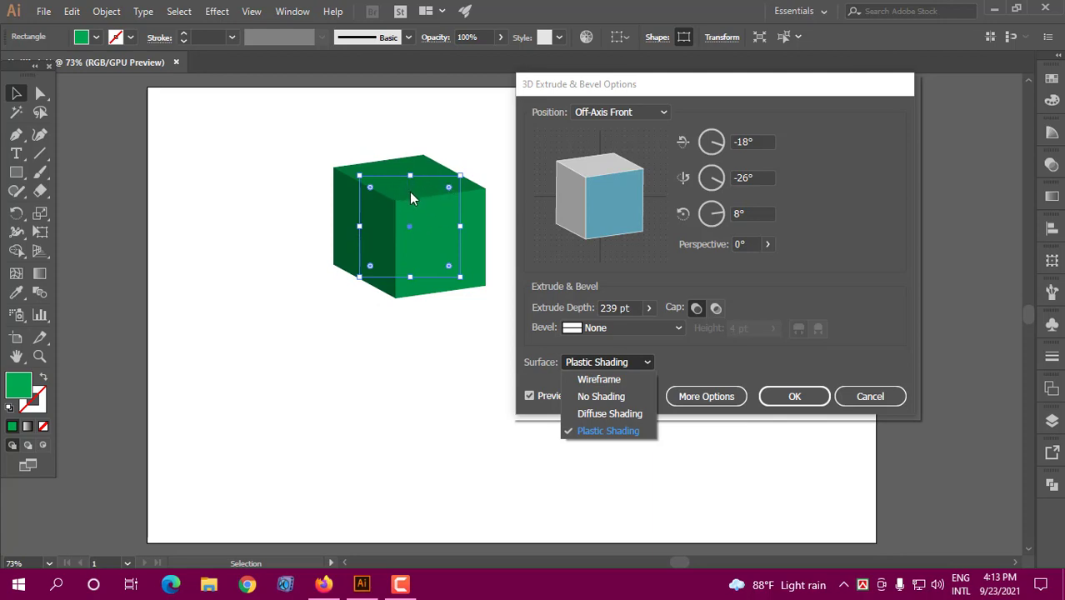
click(602, 381)
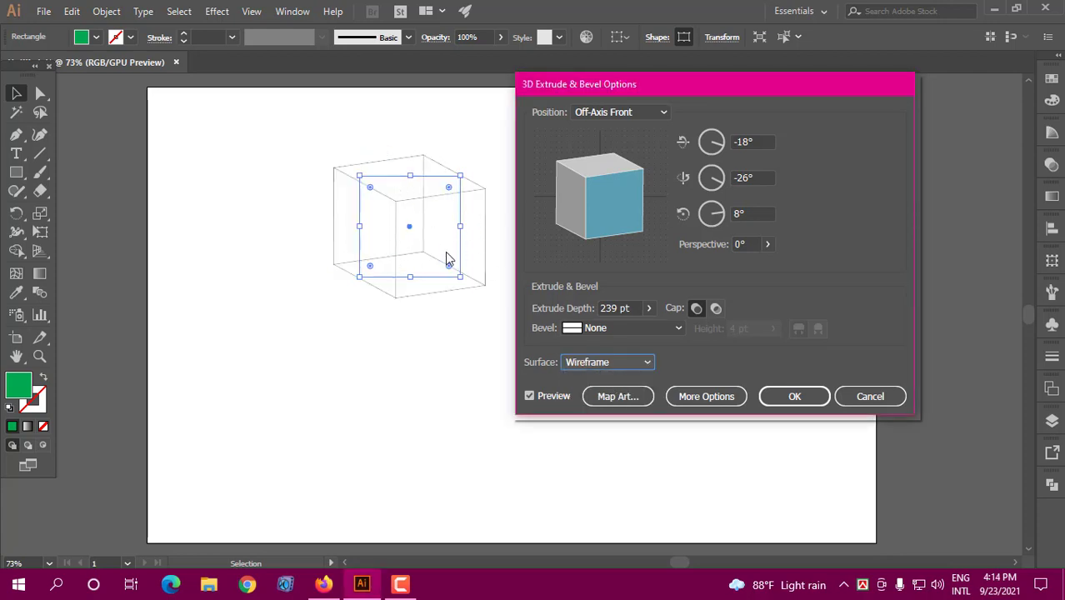
click(609, 361)
click(597, 397)
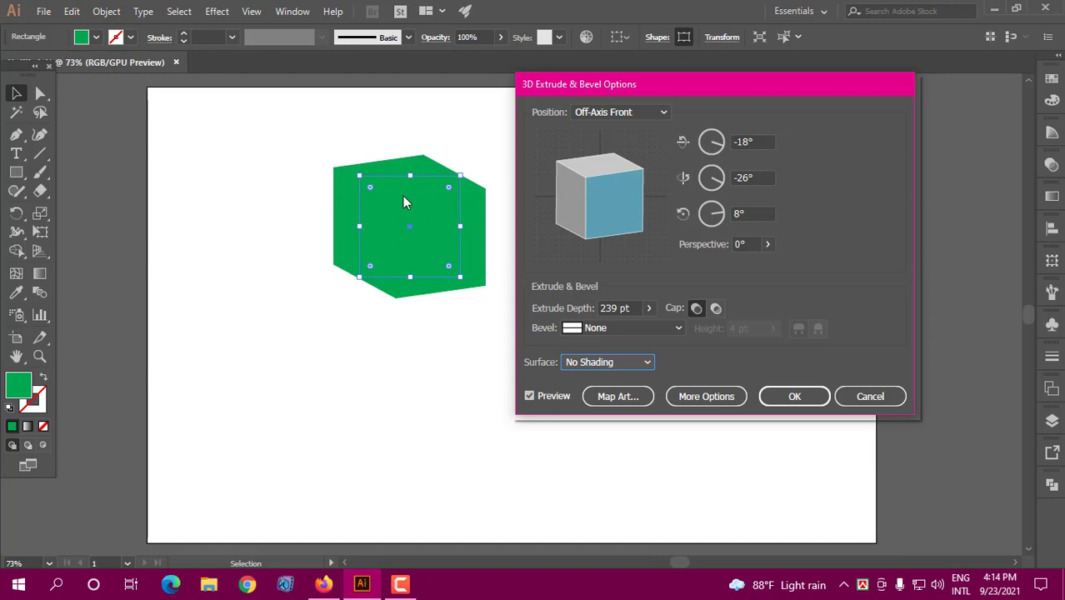
click(581, 363)
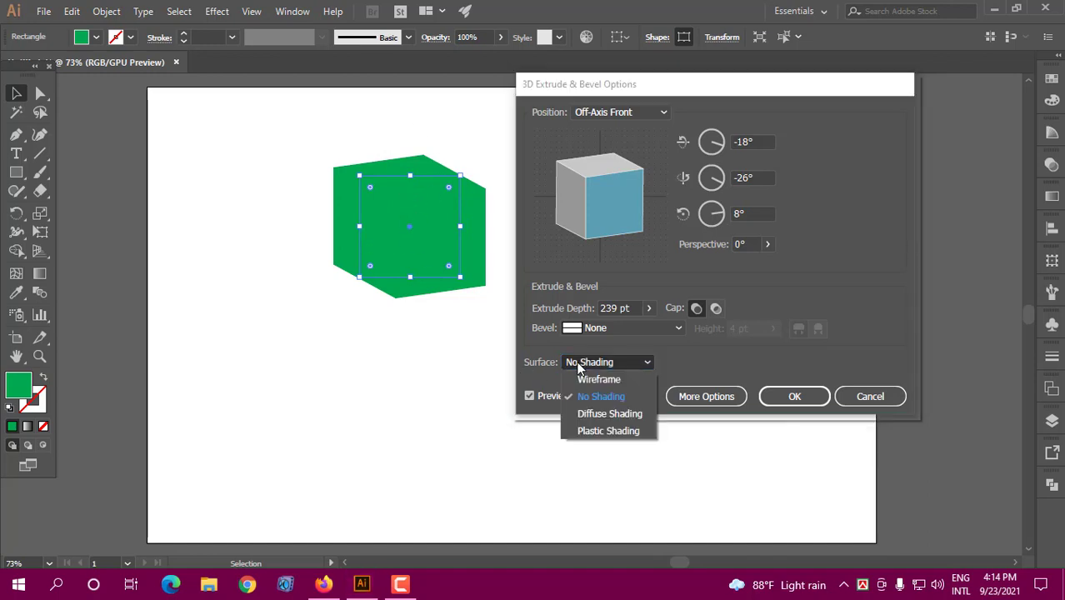
click(596, 417)
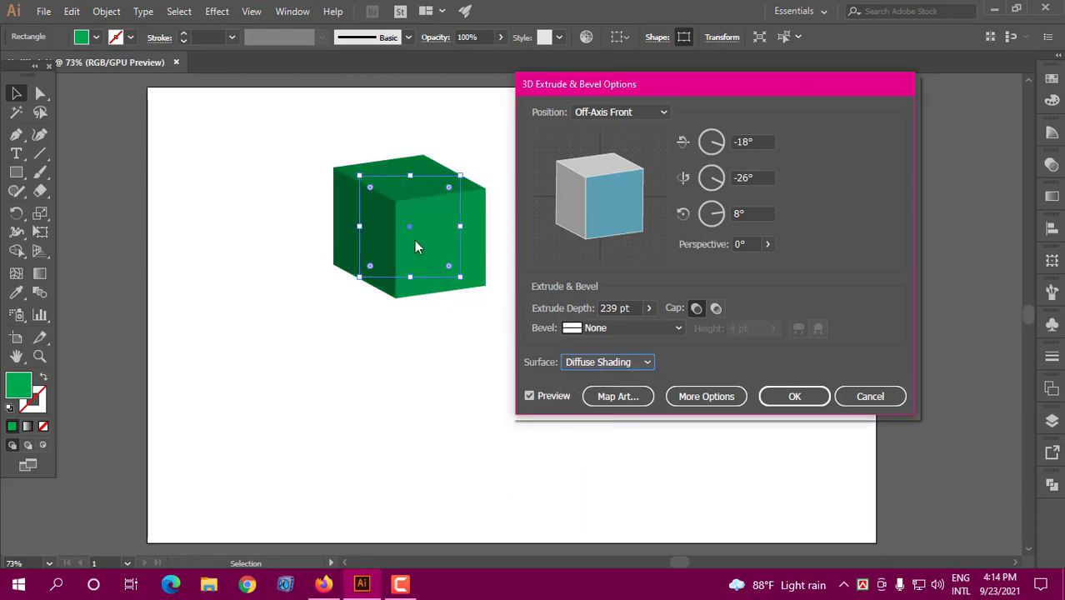
click(591, 364)
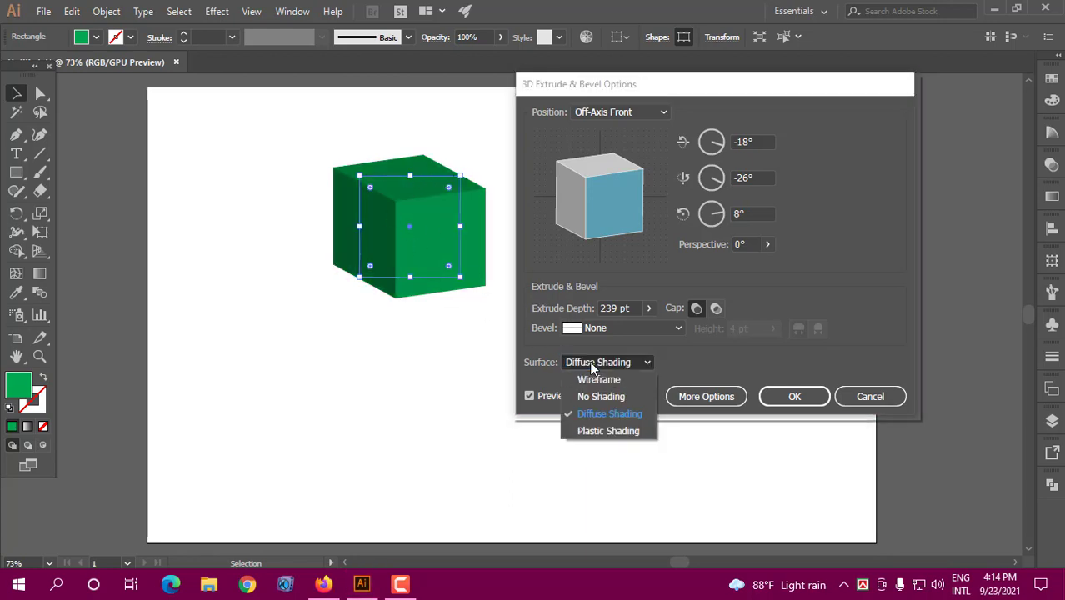
click(607, 431)
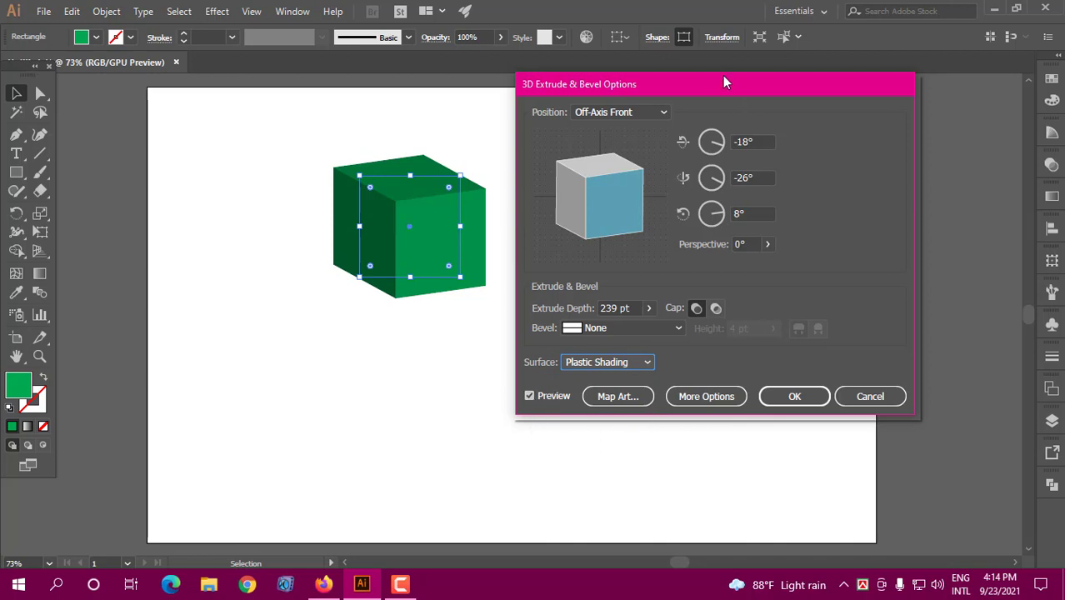
Open Map Art for the solid cube and step through its surfaces from the first to the last.
drag(724, 83, 732, 71)
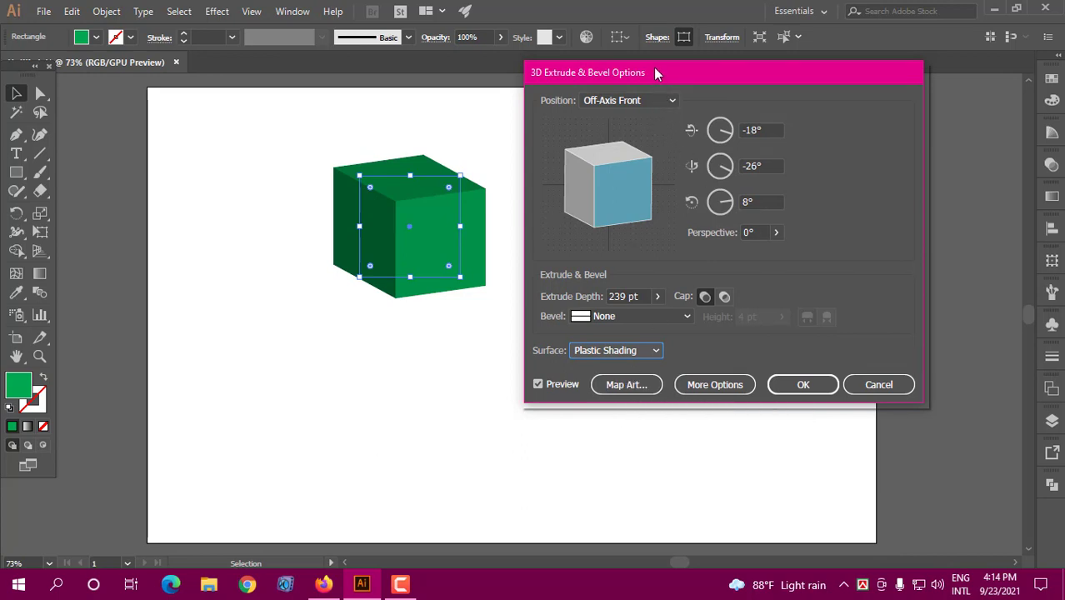
drag(655, 72, 654, 91)
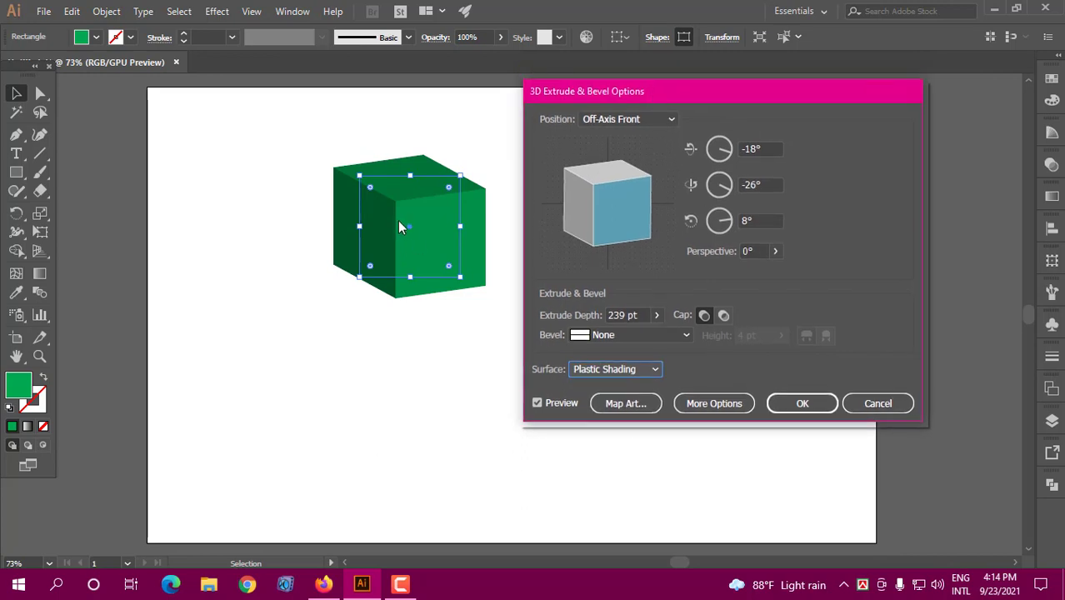
click(617, 405)
mouse_move(765, 90)
mouse_down()
mouse_move(768, 111)
mouse_move(737, 106)
mouse_move(754, 108)
mouse_up()
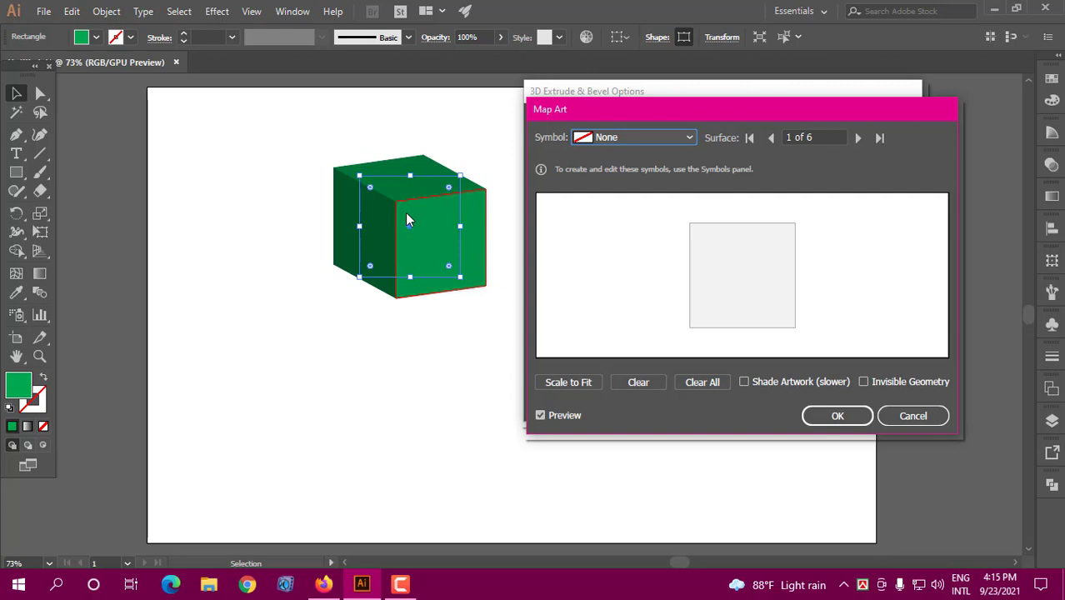
click(857, 137)
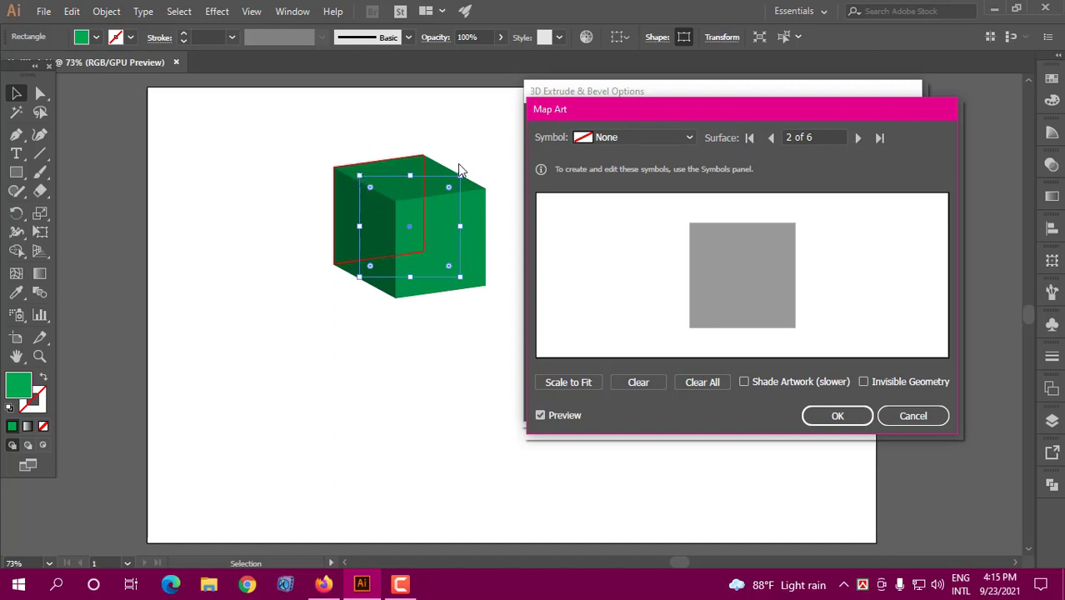
click(858, 138)
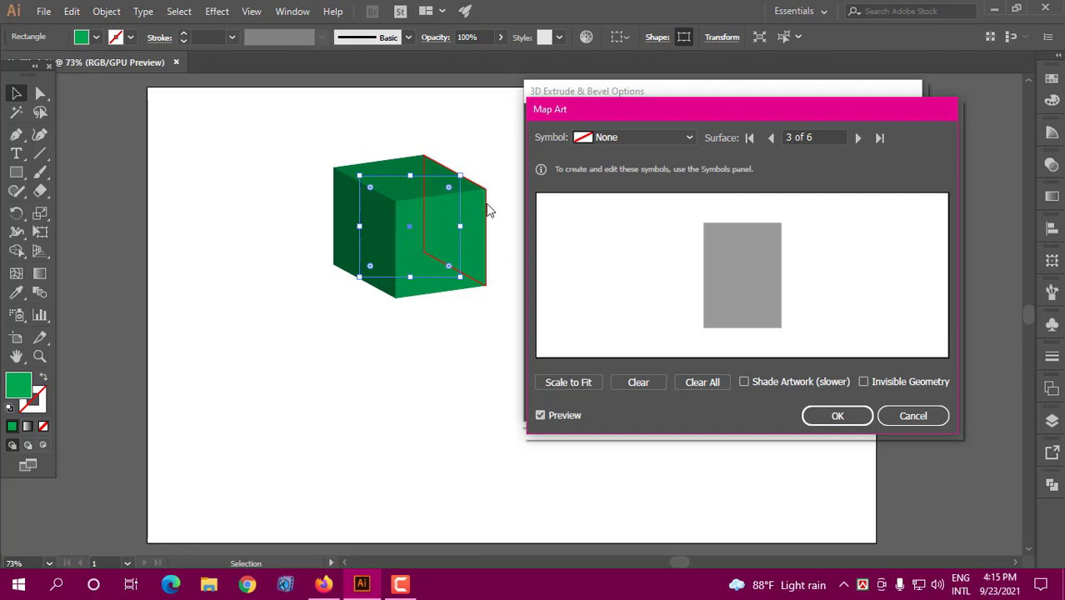
click(858, 136)
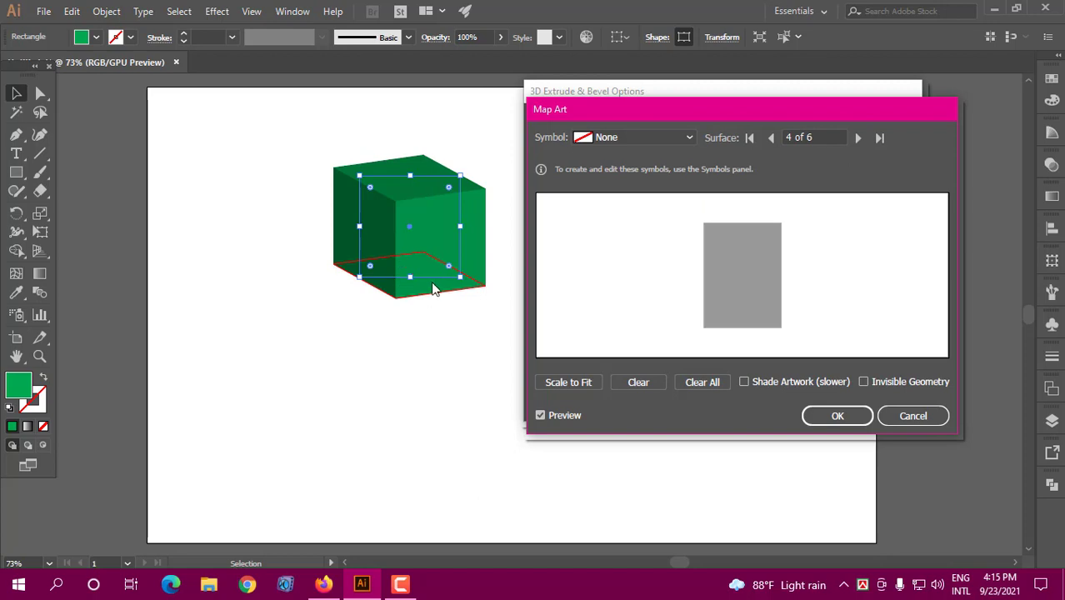
click(857, 138)
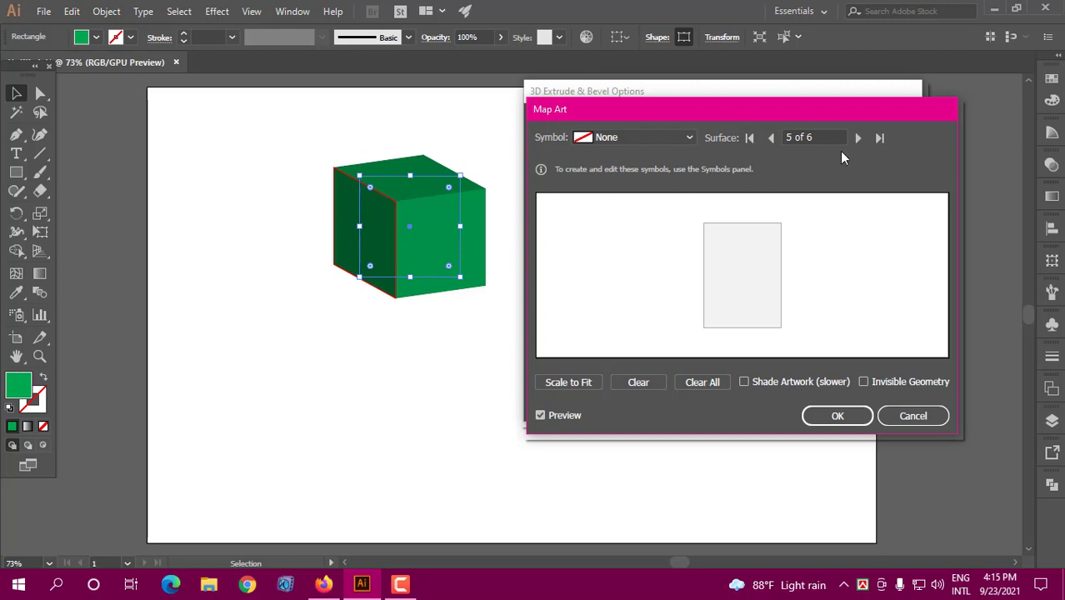
click(858, 139)
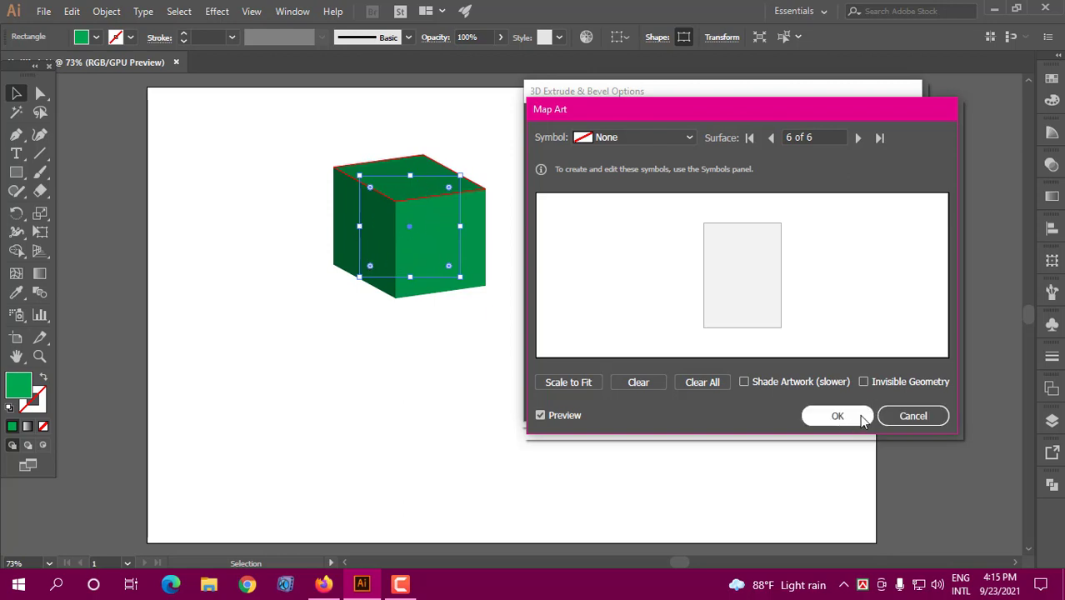
Step back to the cube's first surface in Map Art and close it without mapping a symbol.
click(771, 138)
click(771, 139)
click(771, 138)
click(770, 138)
click(771, 139)
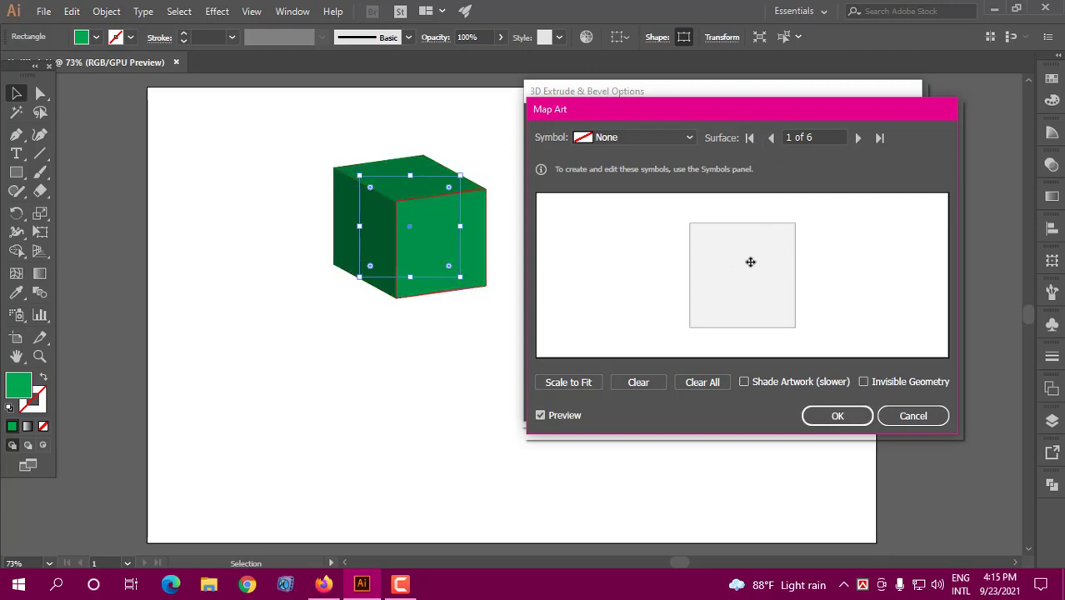
click(838, 416)
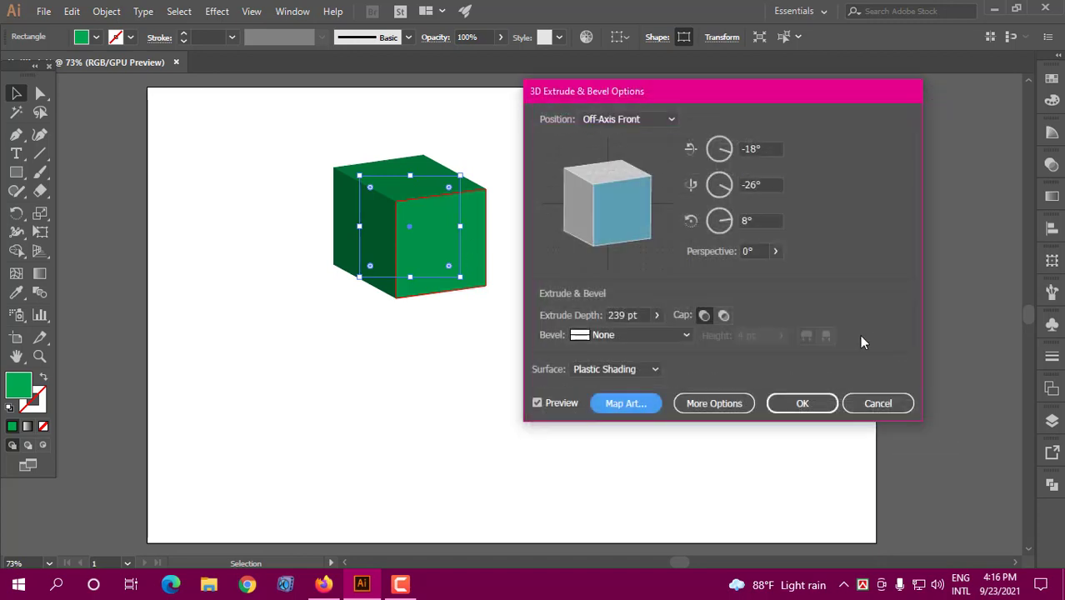
Turn the cap off to make the cube hollow and step through its surfaces in Map Art to the last one.
click(724, 316)
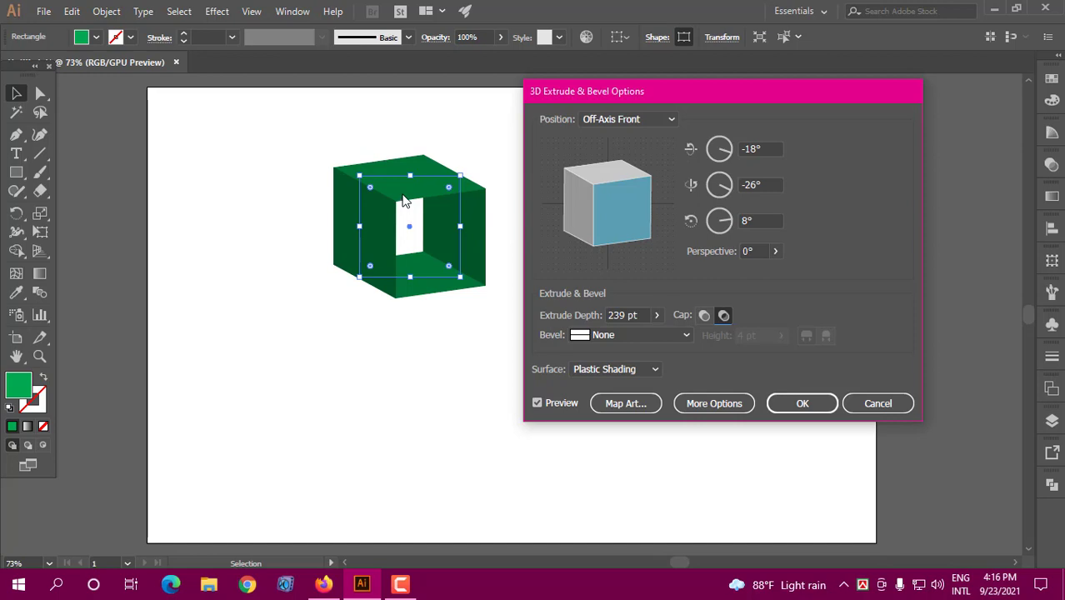
click(624, 406)
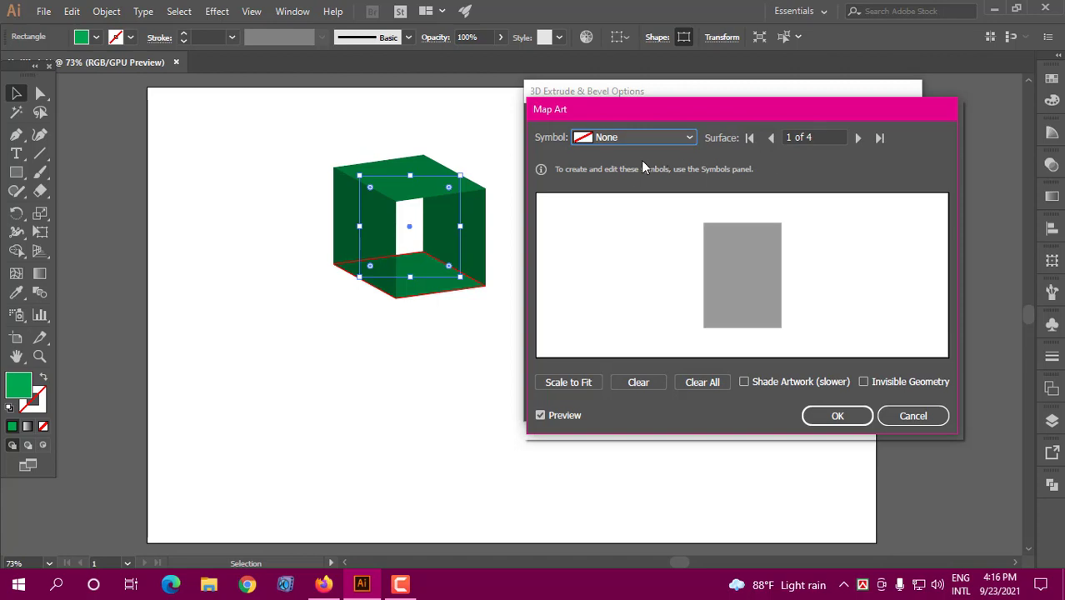
click(858, 139)
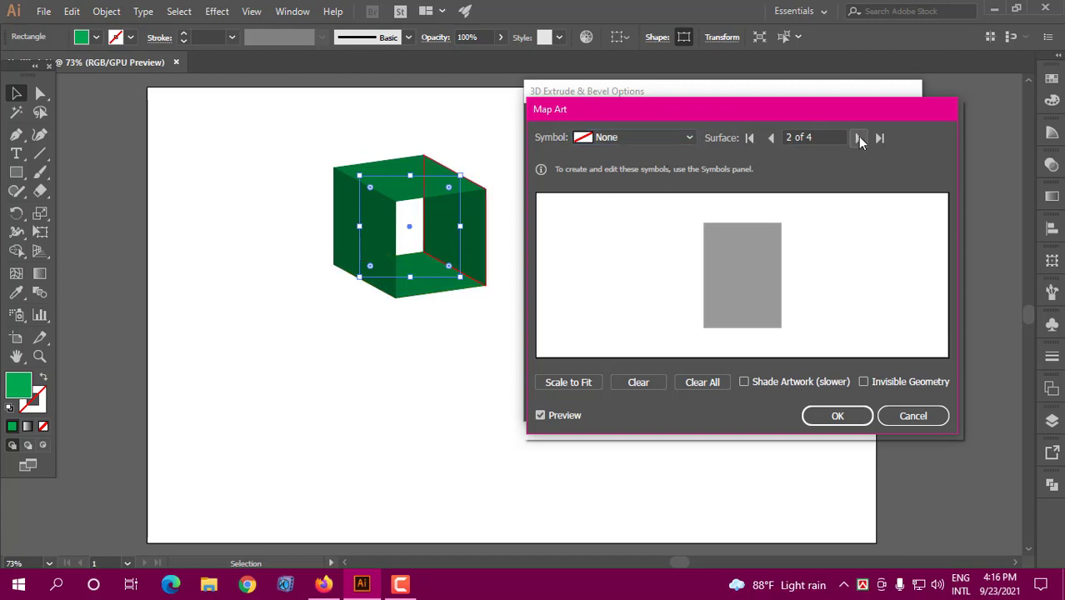
click(858, 139)
click(859, 139)
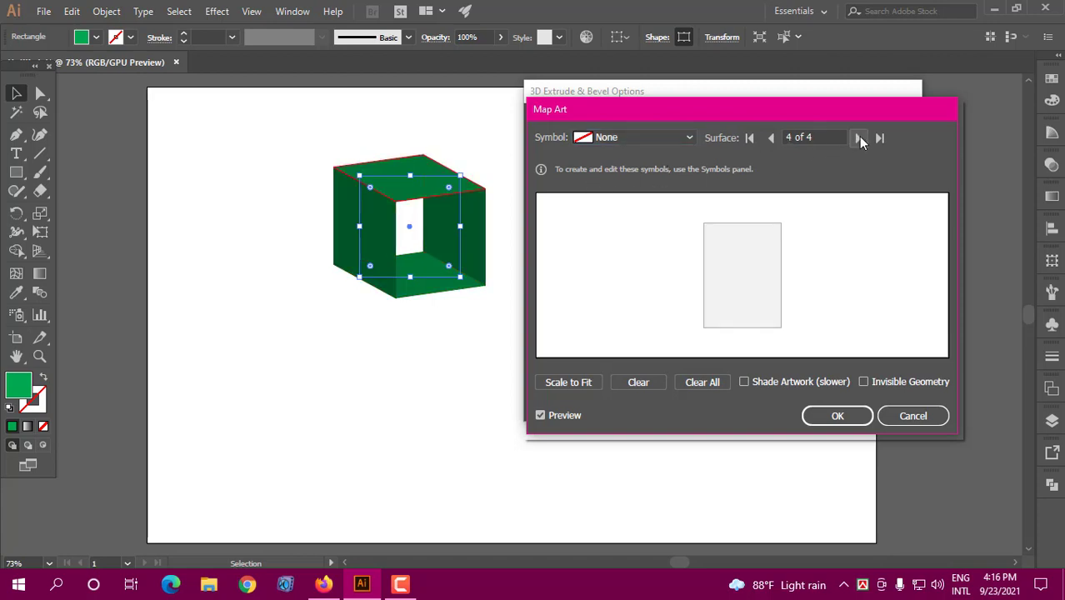
Step back to the hollow cube's first surface in Map Art and close it without mapping a symbol.
click(774, 139)
click(774, 138)
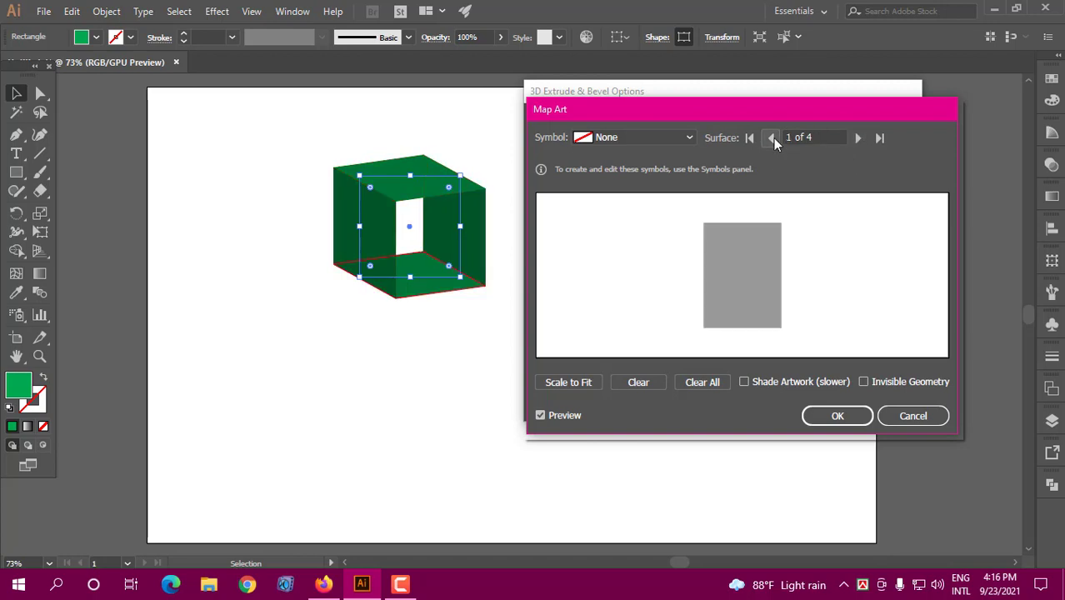
click(774, 138)
click(857, 137)
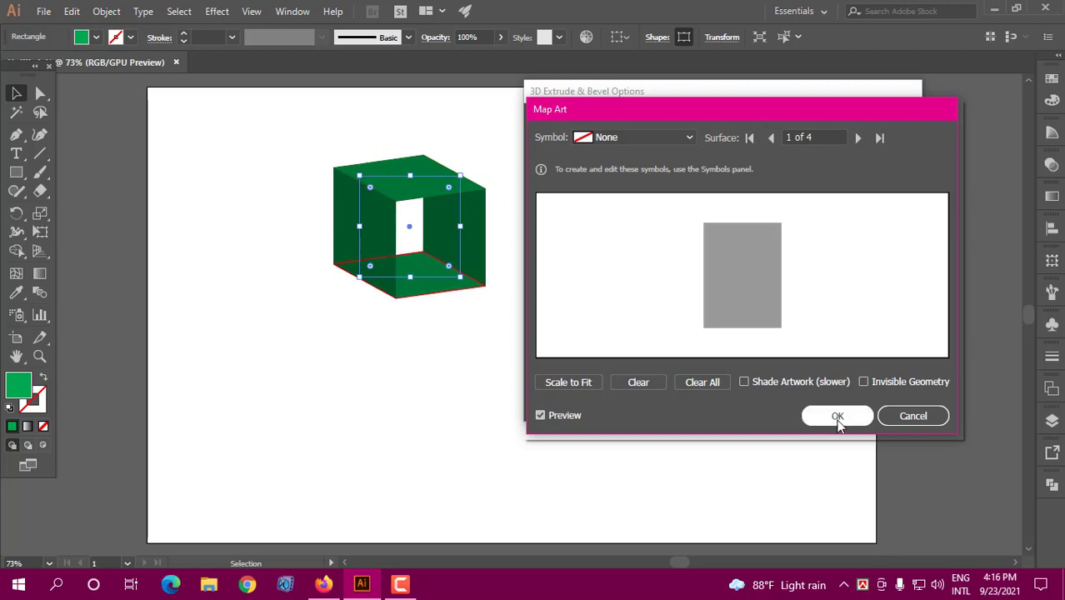
click(838, 415)
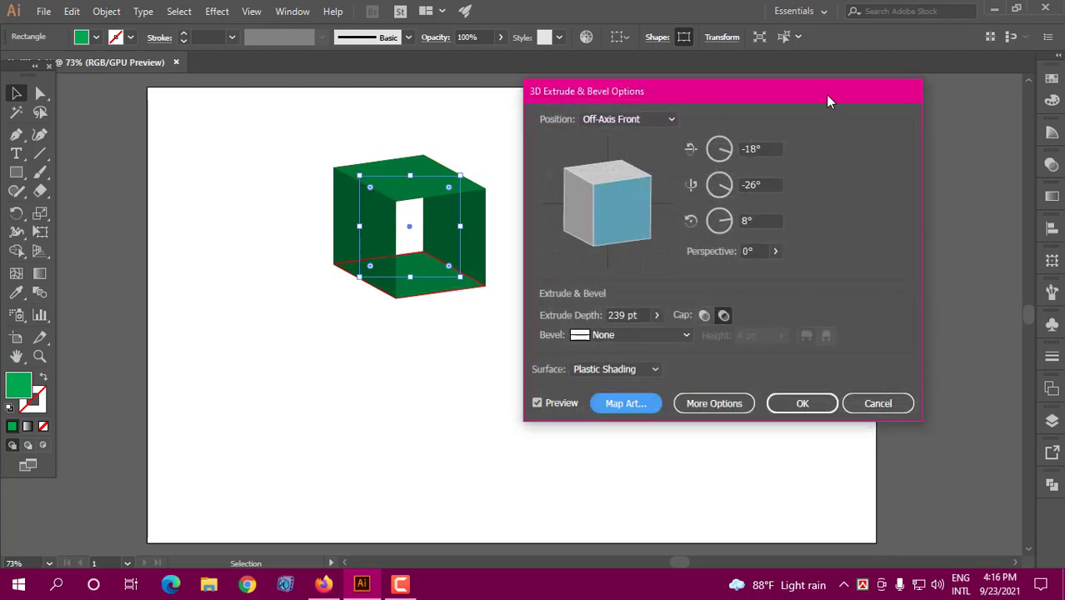
Turn the cap back on to make the cube solid and show the additional surface lighting options.
drag(785, 106, 798, 119)
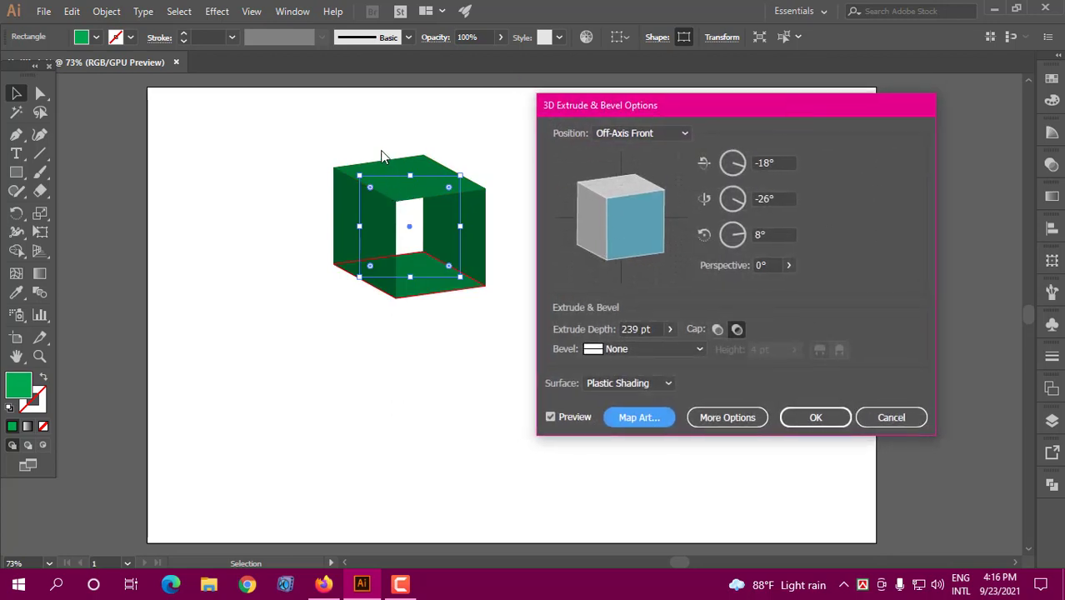
click(715, 329)
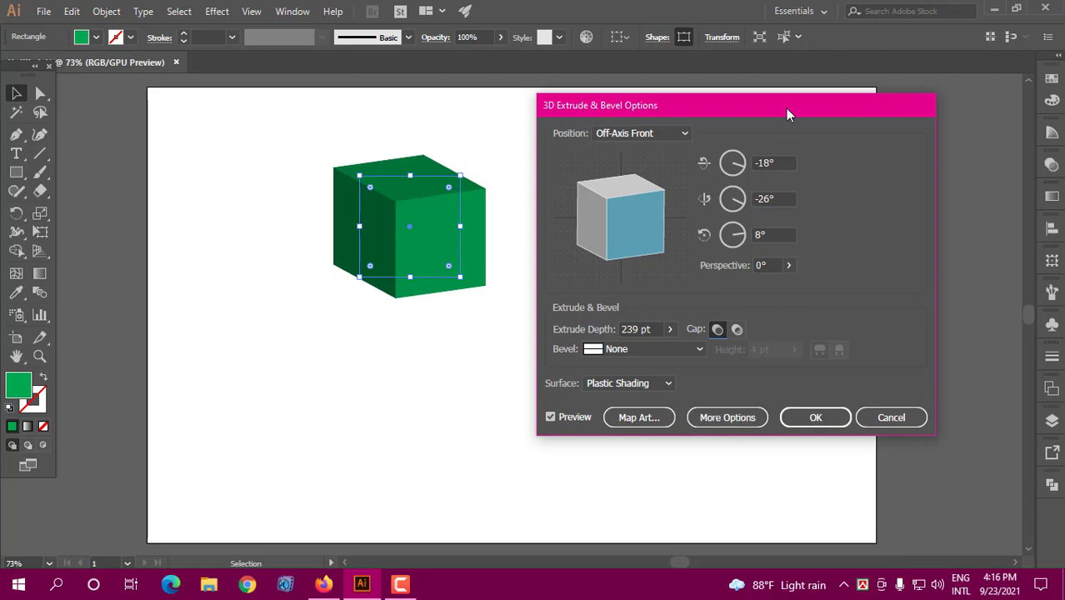
drag(786, 109, 785, 20)
click(727, 392)
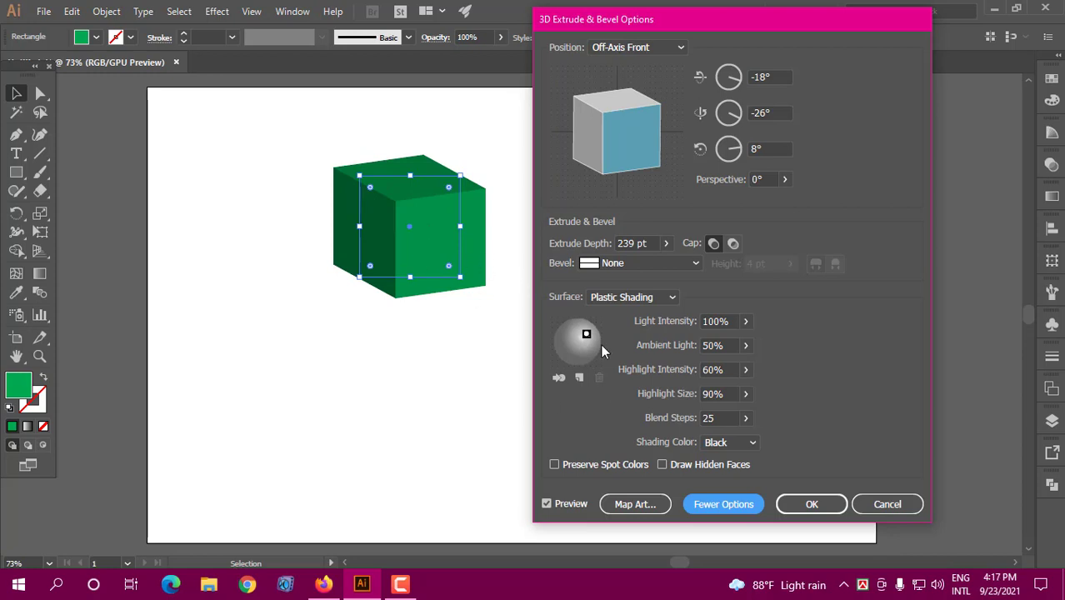
Lower the Light Intensity of the cube's plastic shading to 71%.
click(734, 321)
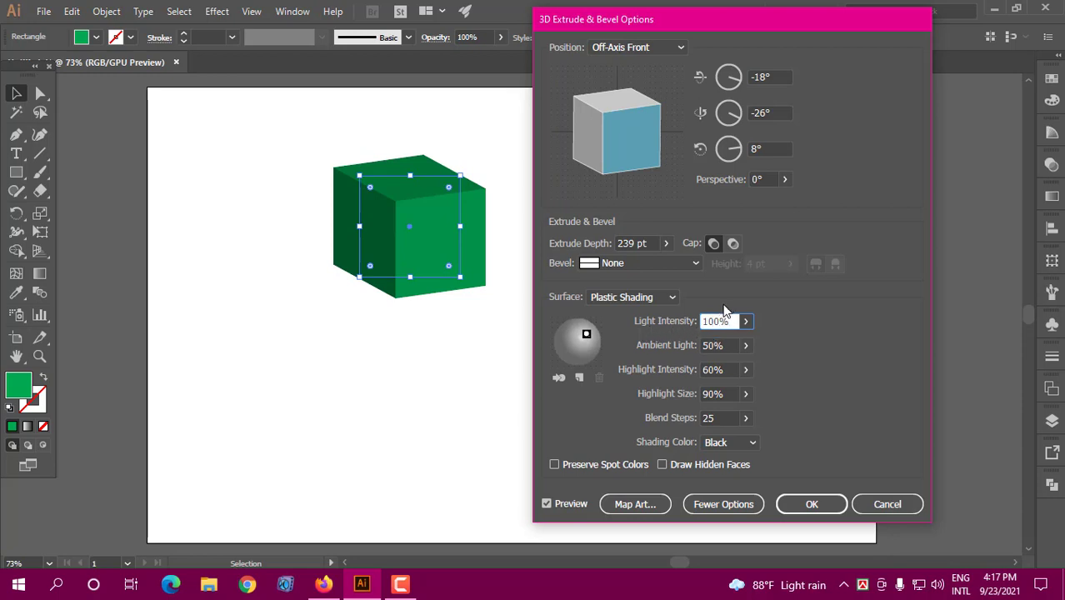
key(Down)
key(Down)
key(Down)
key(Down)
key(Down)
key(Down)
key(Down)
key(Down)
key(Down)
key(Down)
key(Down)
key(Down)
key(Down)
key(Down)
key(Down)
key(Down)
key(Down)
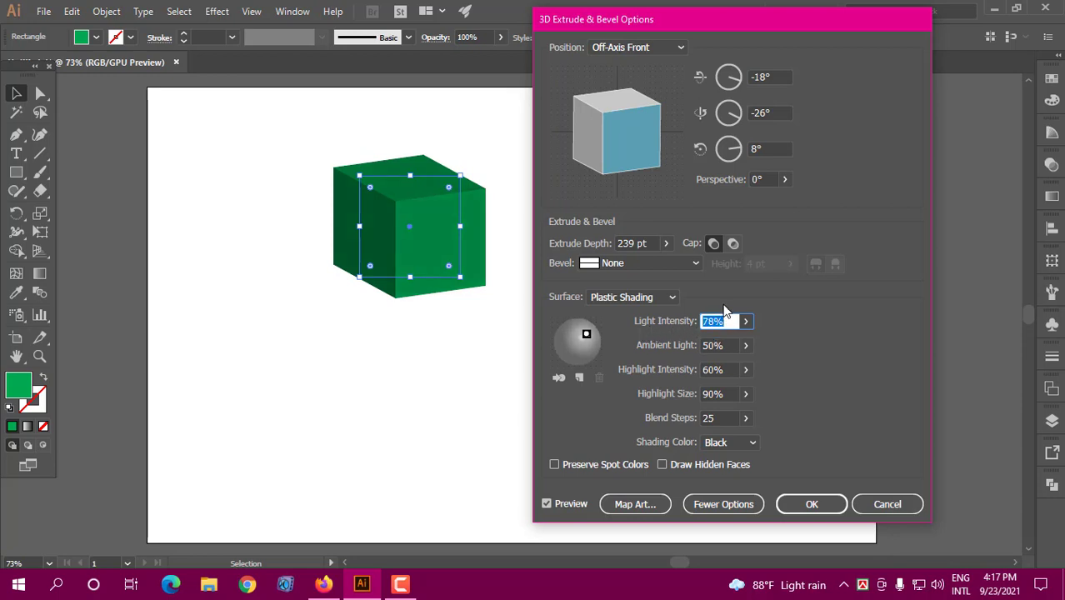
key(Down)
key(Down)
key(Down)
key(Down)
Set the Light Intensity back to 100%.
click(745, 320)
drag(725, 342, 756, 344)
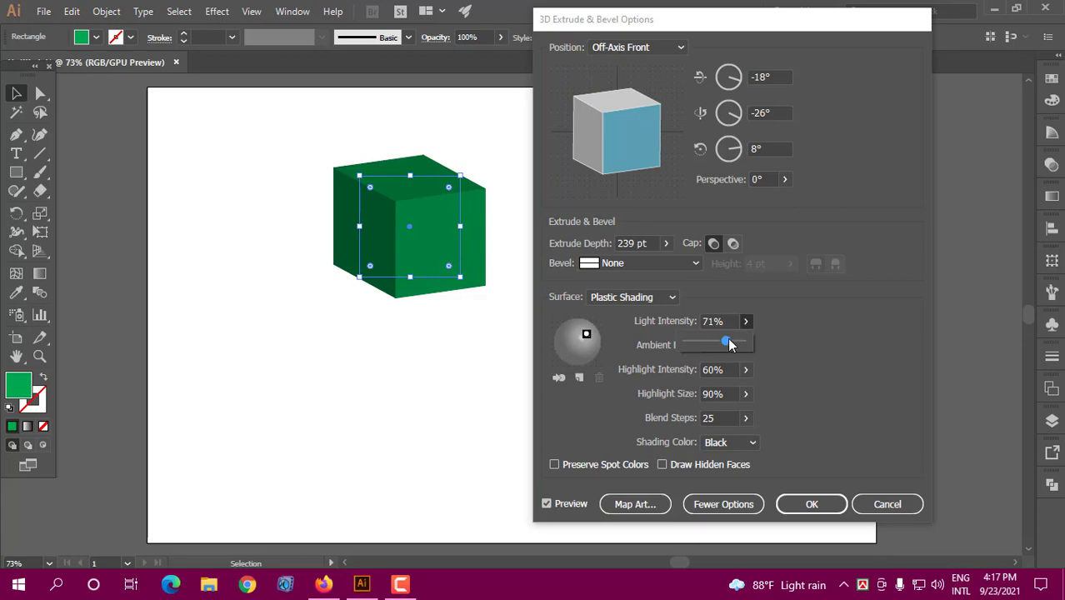
click(779, 314)
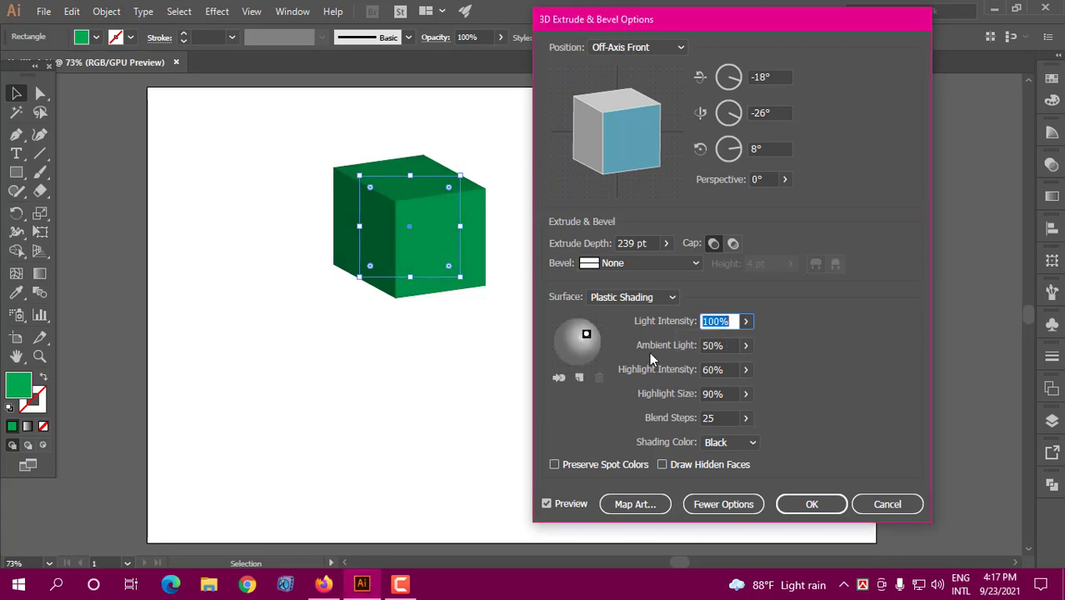
Lower the Ambient Light on the cube to 29%.
click(729, 346)
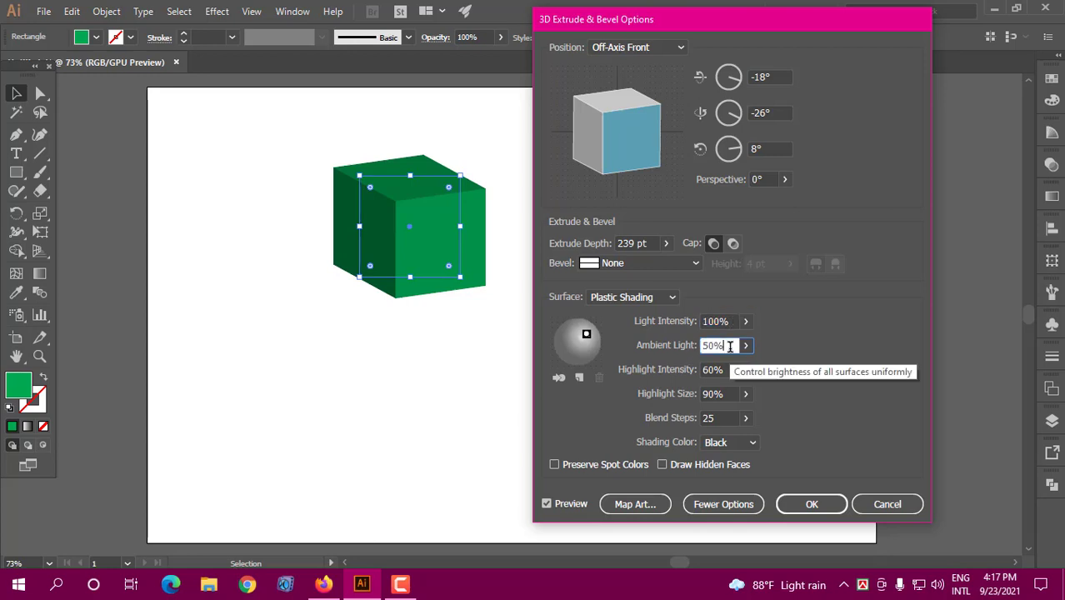
key(Down)
key(Down)
key(Down)
key(Down)
key(Down)
key(Down)
key(Down)
key(Down)
key(Down)
key(Down)
key(Down)
key(Down)
key(Down)
key(Down)
key(Down)
key(Down)
key(Down)
key(Down)
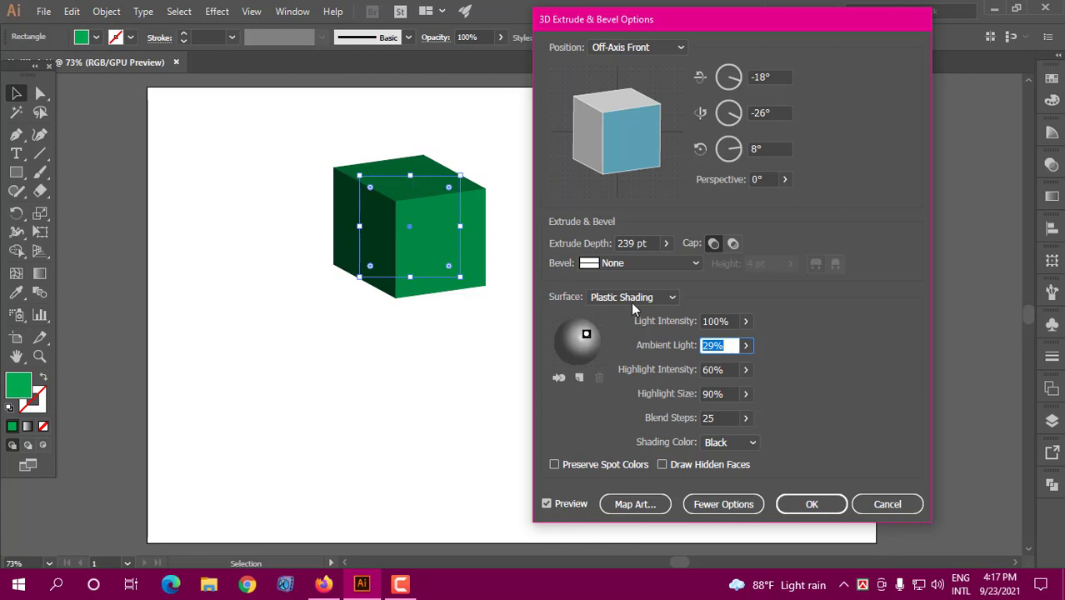
Set the Ambient Light back to 50%.
click(745, 345)
drag(707, 369, 691, 348)
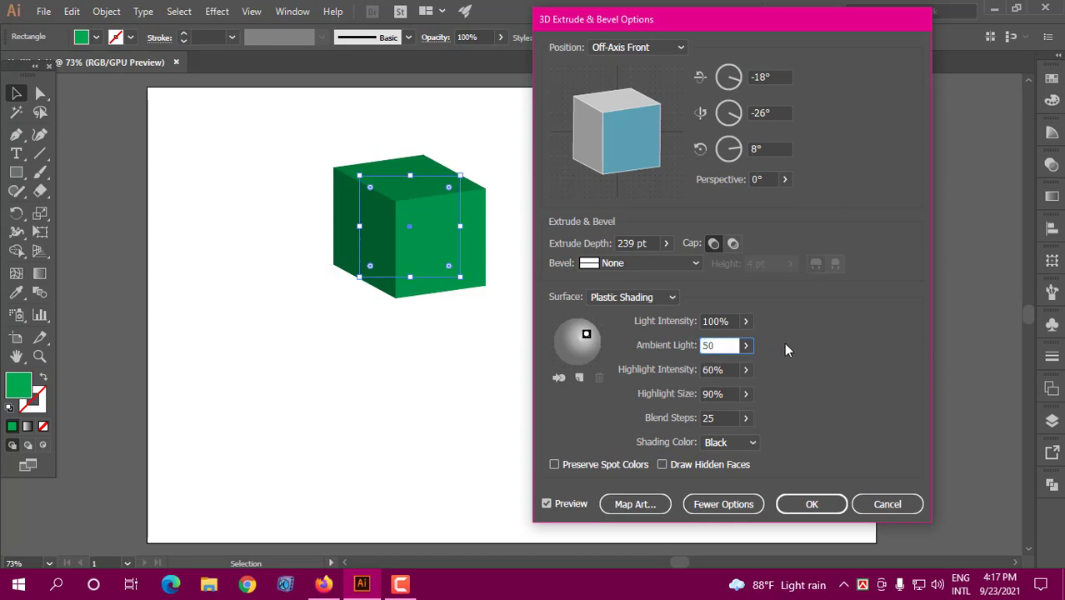
click(745, 345)
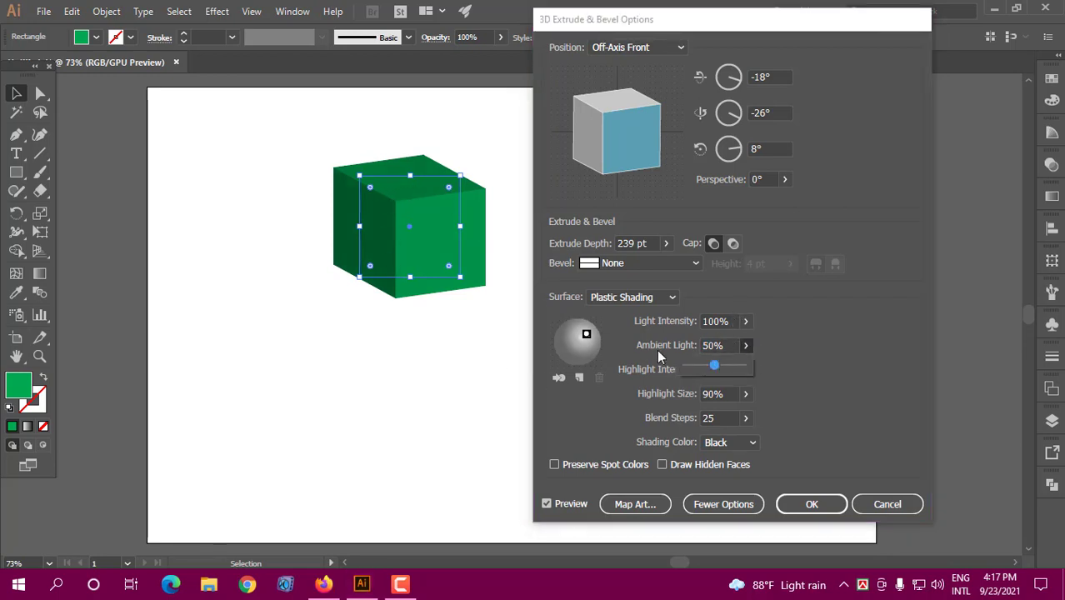
click(767, 377)
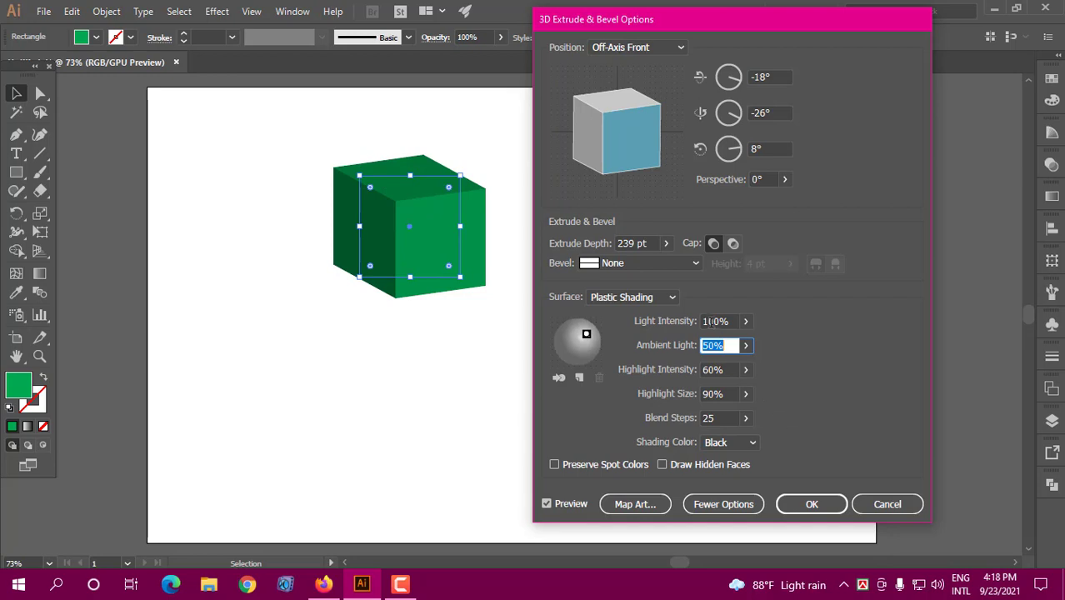
Try the None and Custom shading colors on the cube.
click(725, 442)
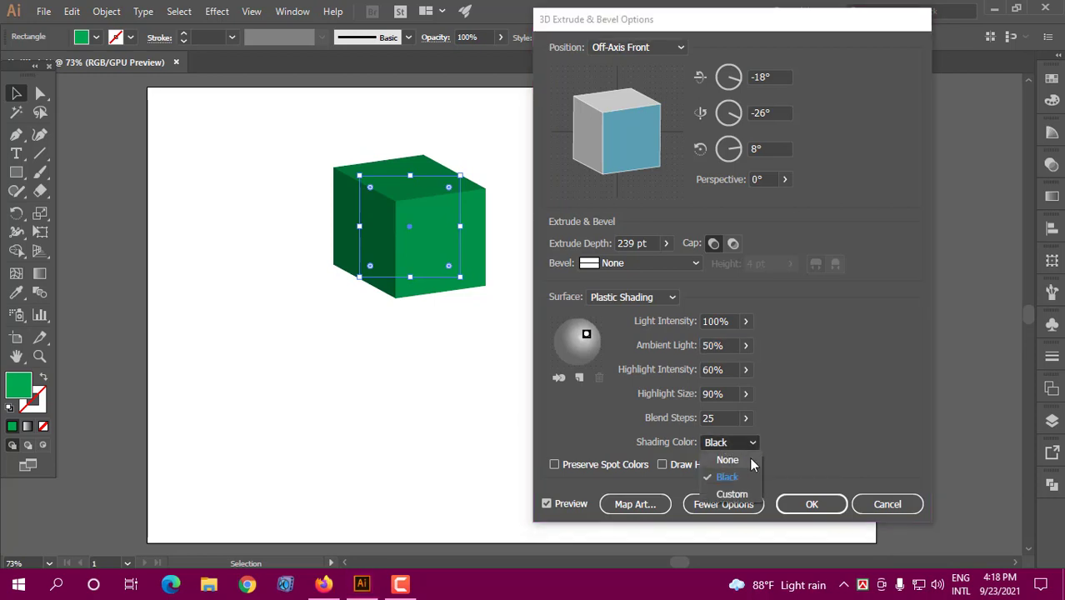
click(727, 460)
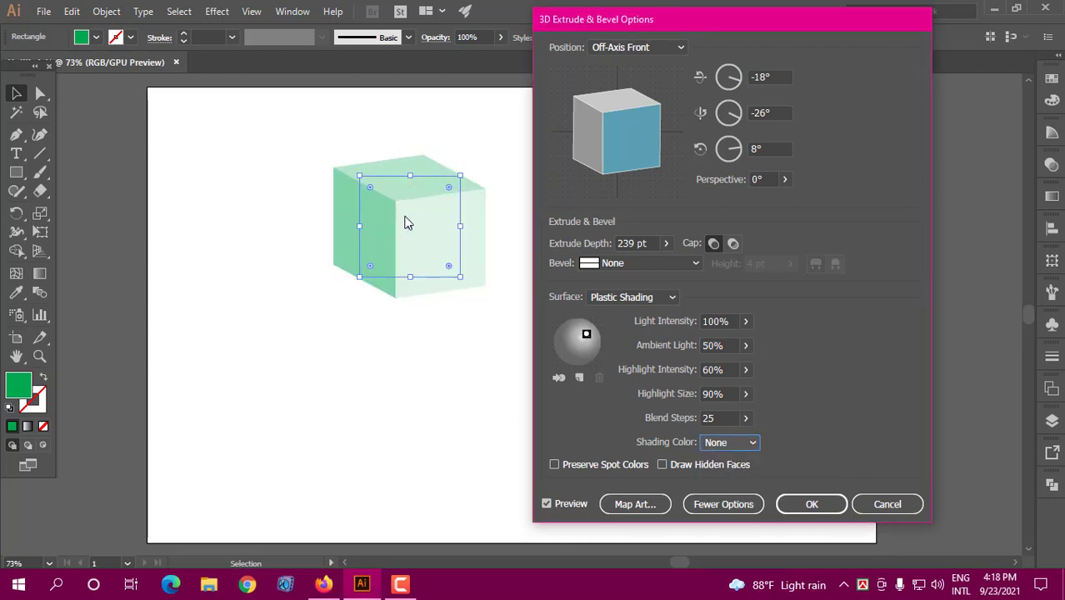
click(737, 448)
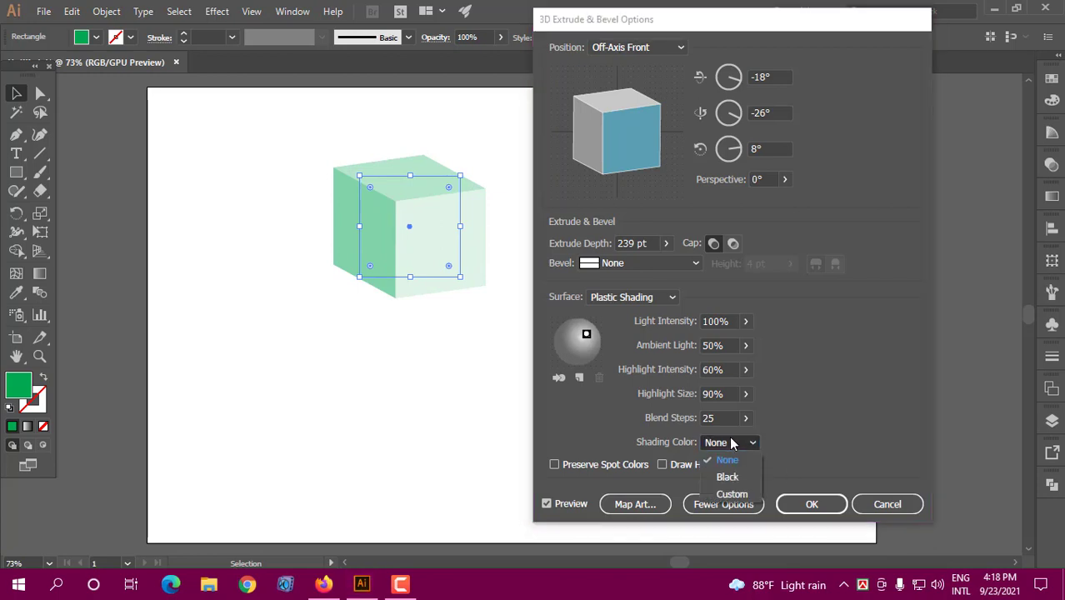
click(733, 494)
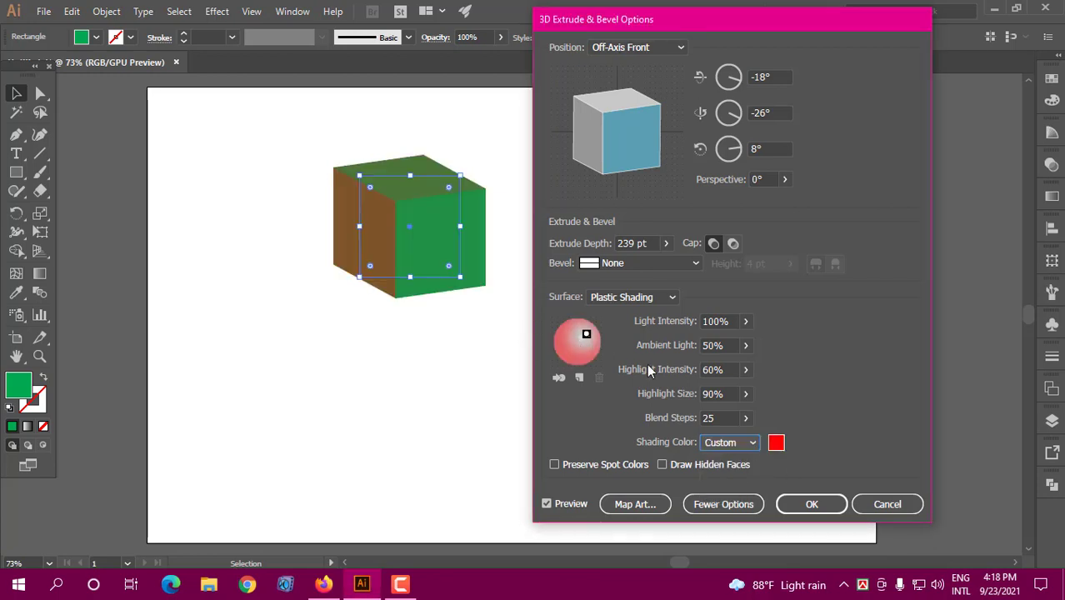
Change the custom shading color to blue (0000ff) and return the Shading Color to Black.
click(776, 443)
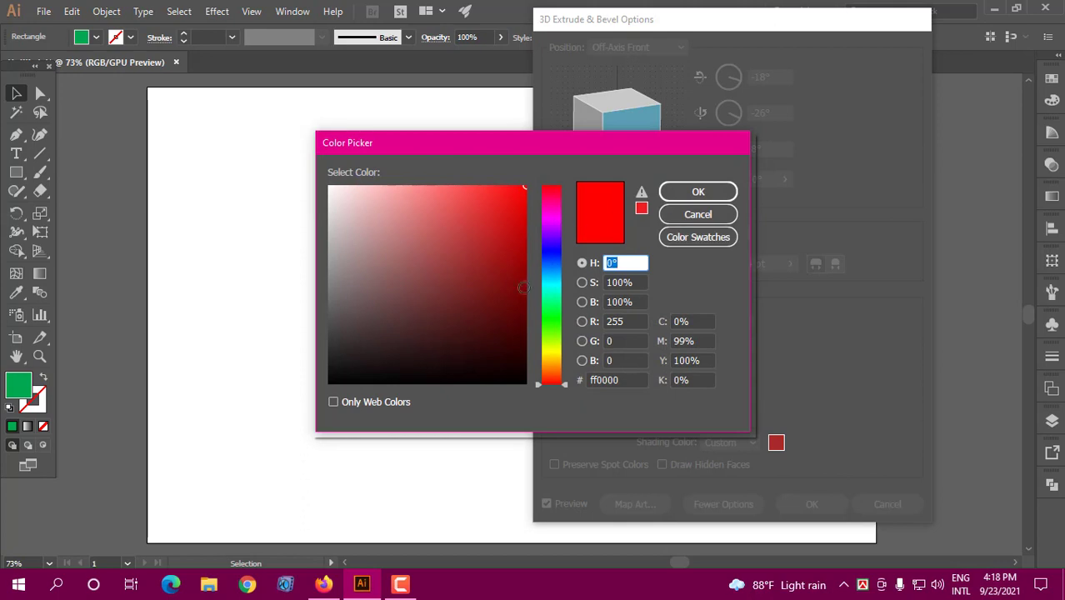
click(554, 251)
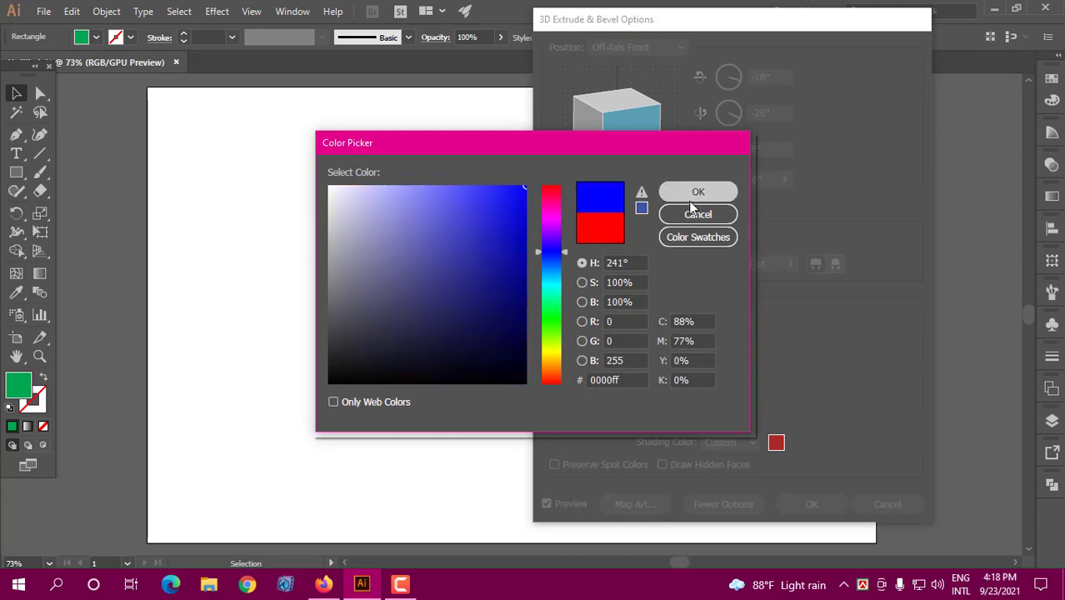
click(696, 194)
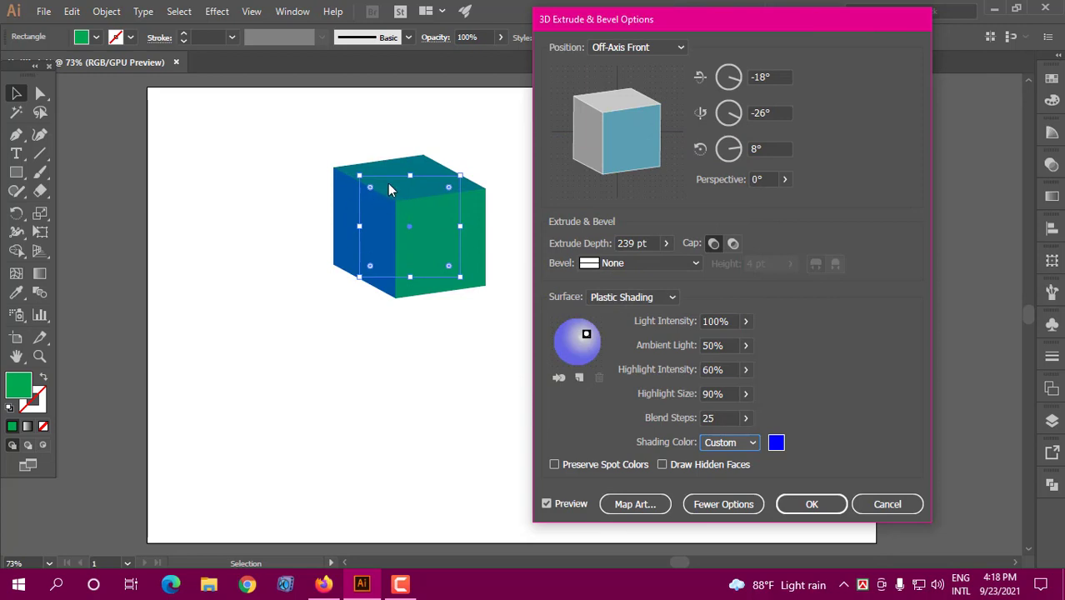
click(737, 442)
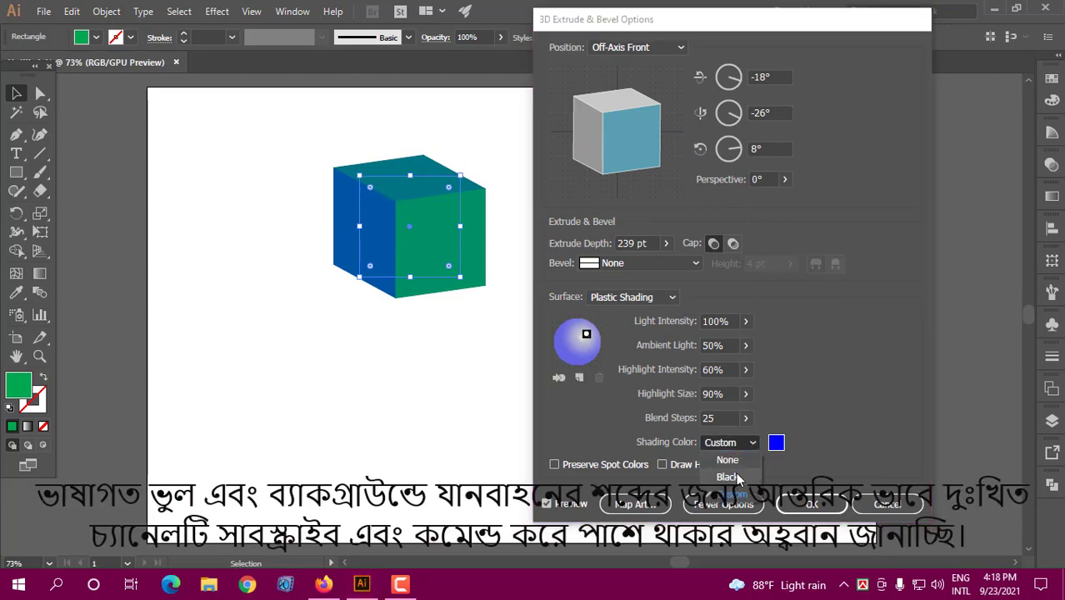
click(735, 475)
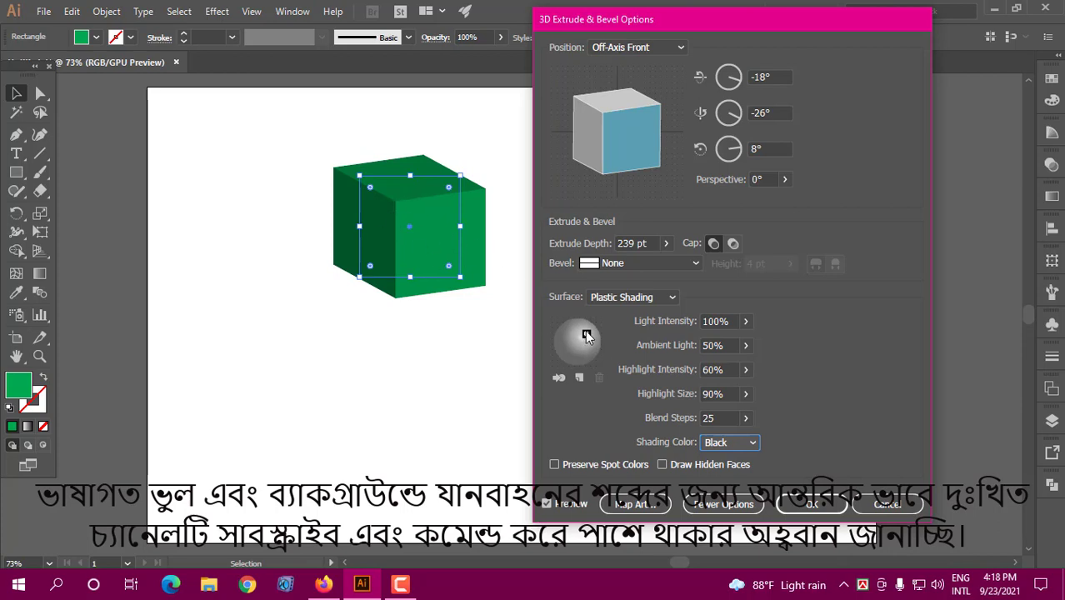
Try the light on the left side of the shading sphere and move it back to the sphere's upper right.
drag(587, 335, 564, 351)
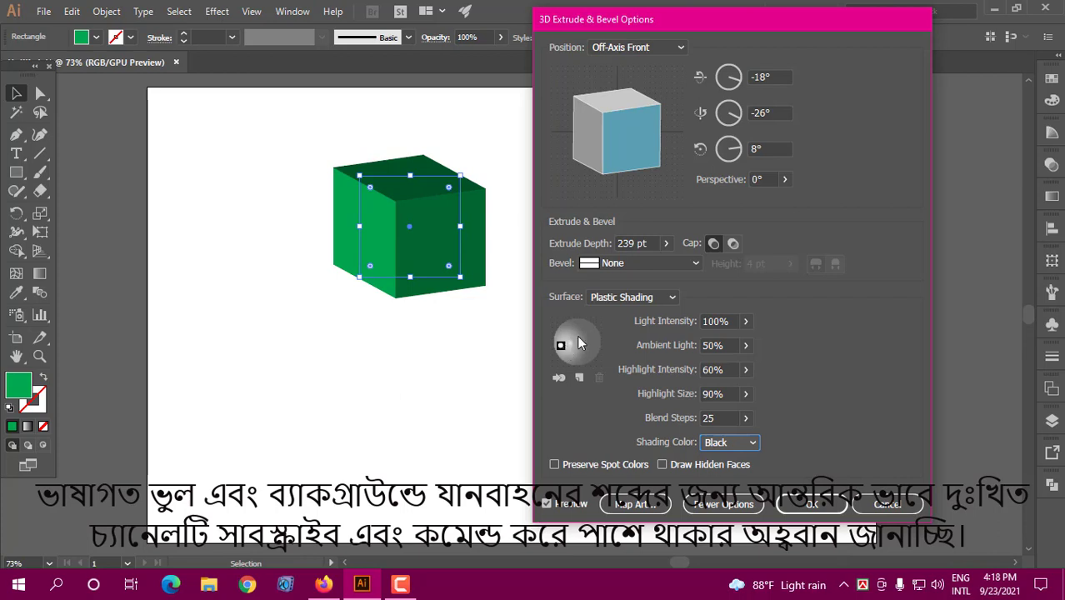
mouse_move(564, 346)
mouse_down()
mouse_move(579, 324)
mouse_move(570, 342)
mouse_move(588, 335)
mouse_up()
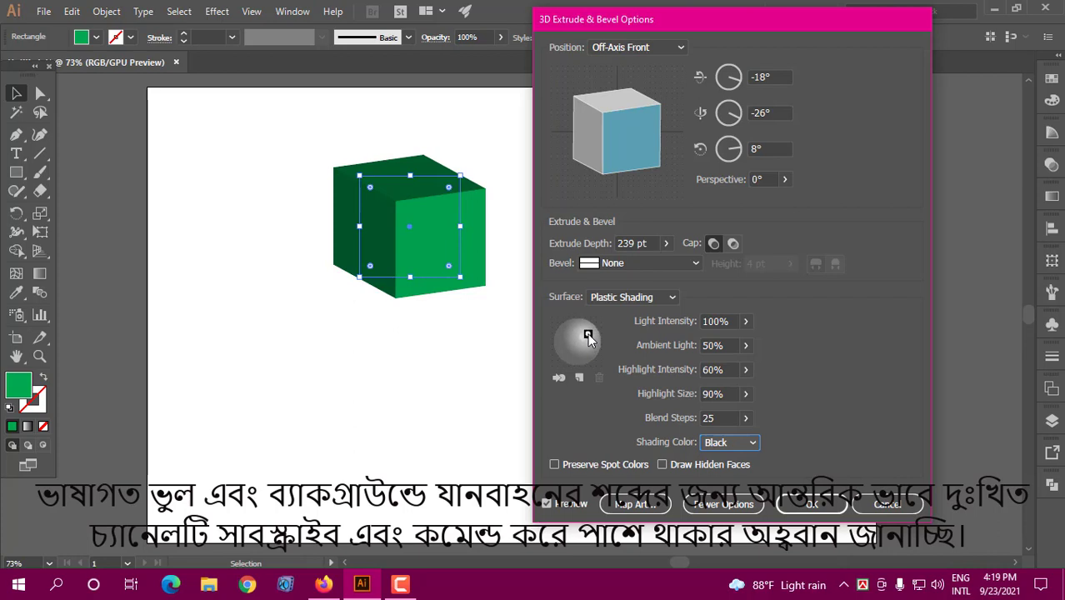
Add a second light to the shading sphere and move it via the lower left to the sphere's upper left.
click(579, 379)
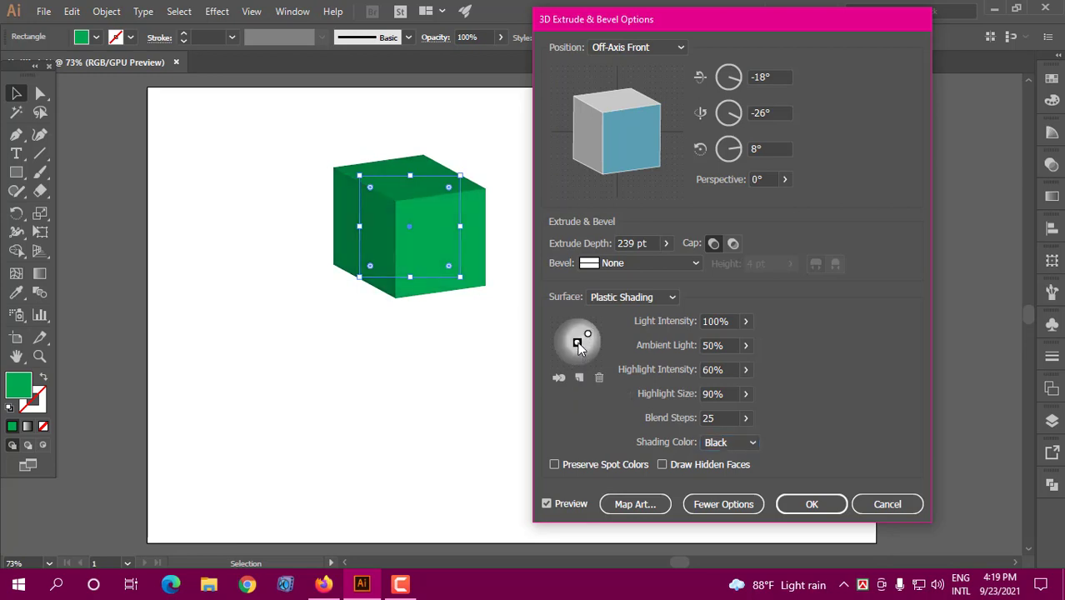
drag(578, 343, 566, 357)
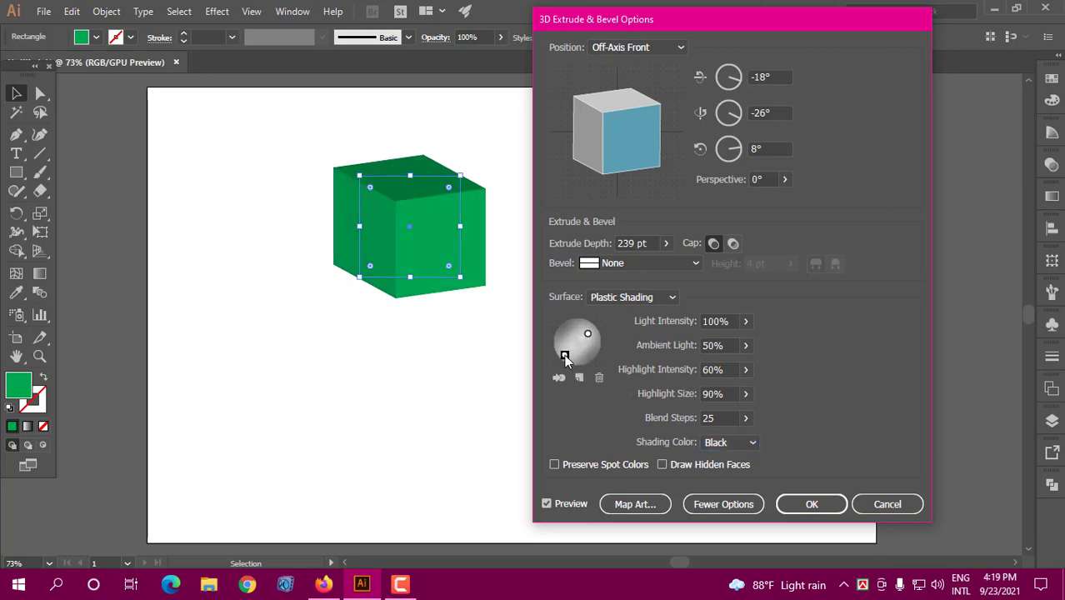
drag(565, 356, 567, 327)
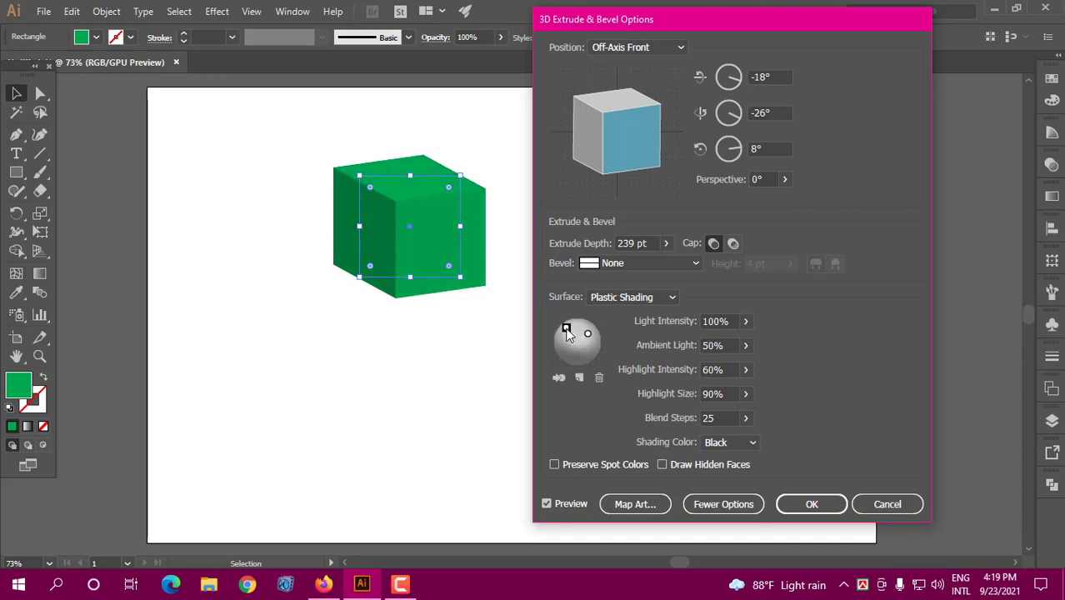
Spread three lights around the shading sphere and delete the extra ones, keeping only the light at the sphere's top.
mouse_move(588, 334)
mouse_down()
mouse_move(593, 343)
mouse_move(567, 329)
mouse_move(579, 326)
mouse_move(565, 352)
mouse_up()
click(579, 378)
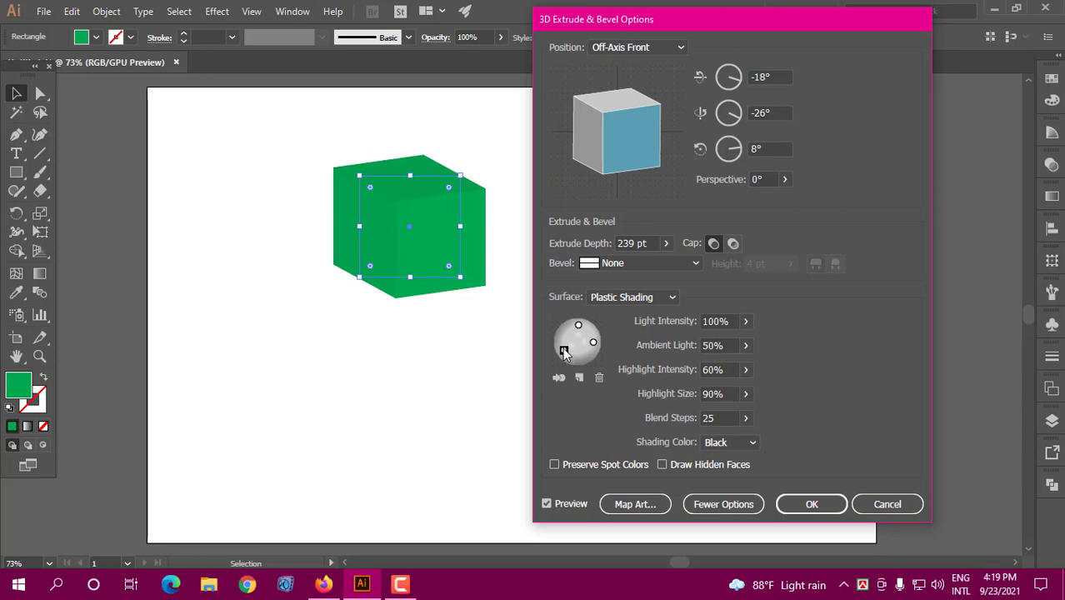
click(599, 376)
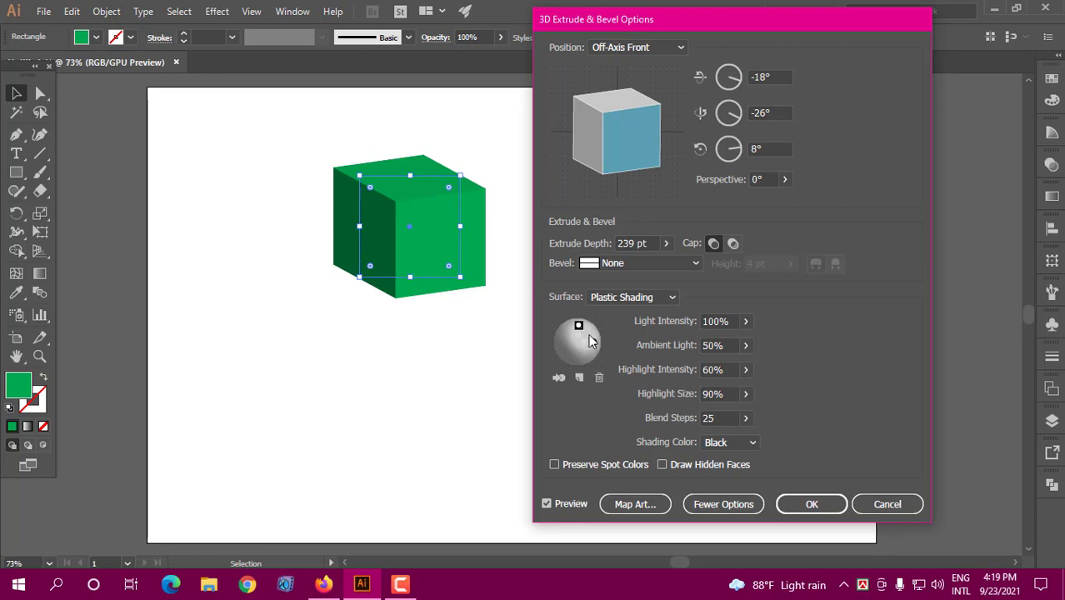
Move the light to the upper right of the shading sphere, then try it behind the cube and return it to the front.
click(600, 378)
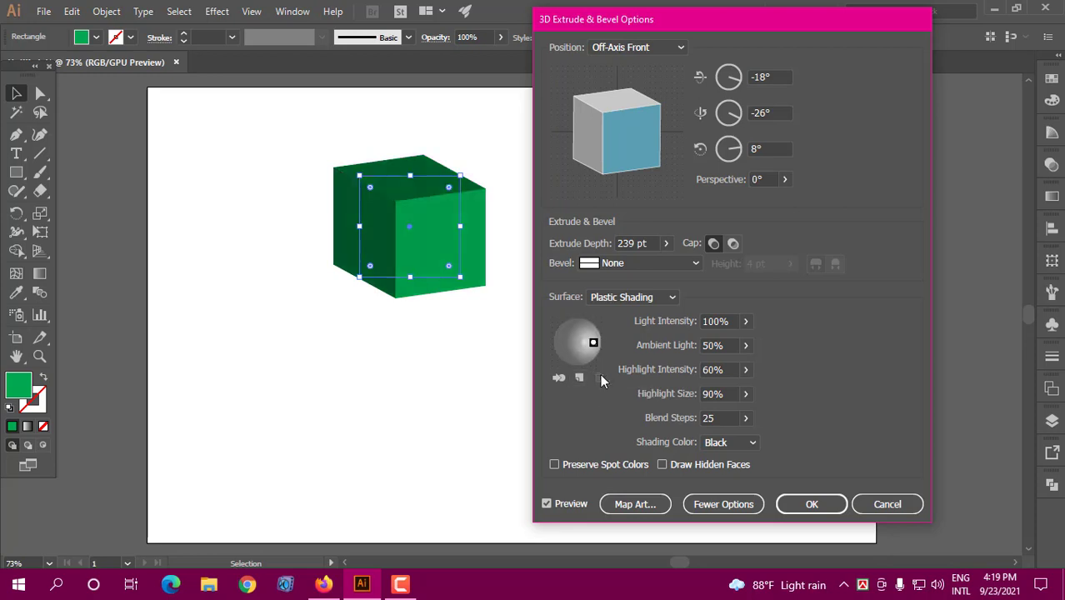
drag(592, 343, 588, 341)
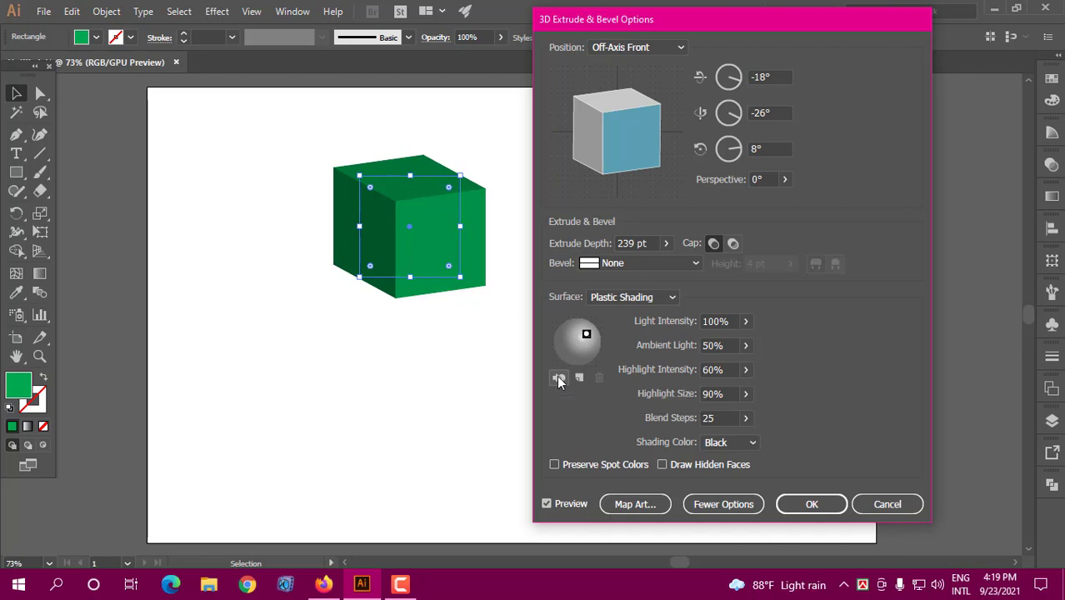
click(558, 378)
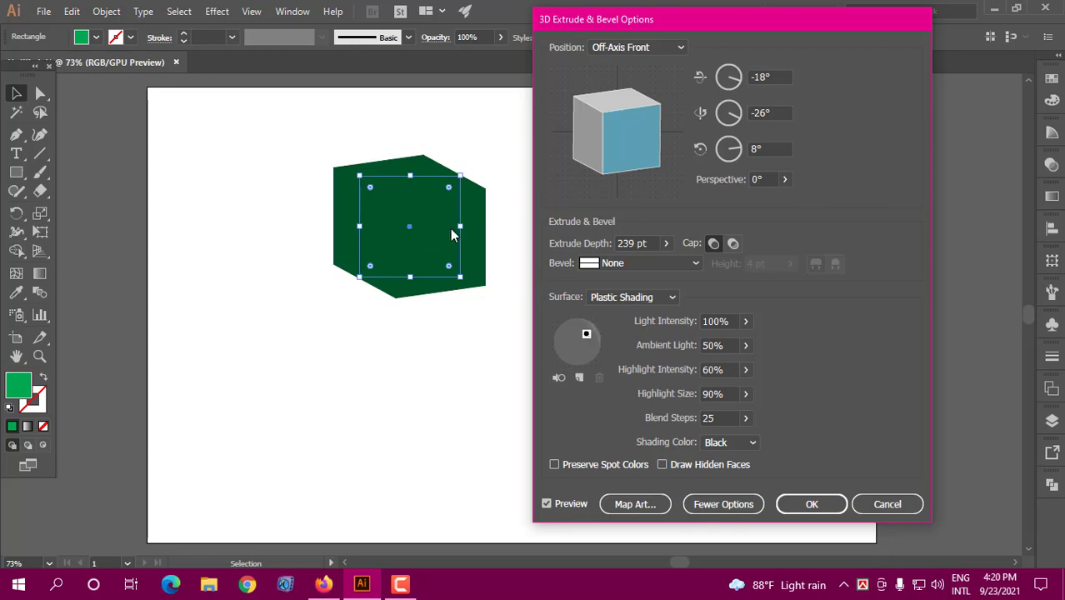
click(558, 379)
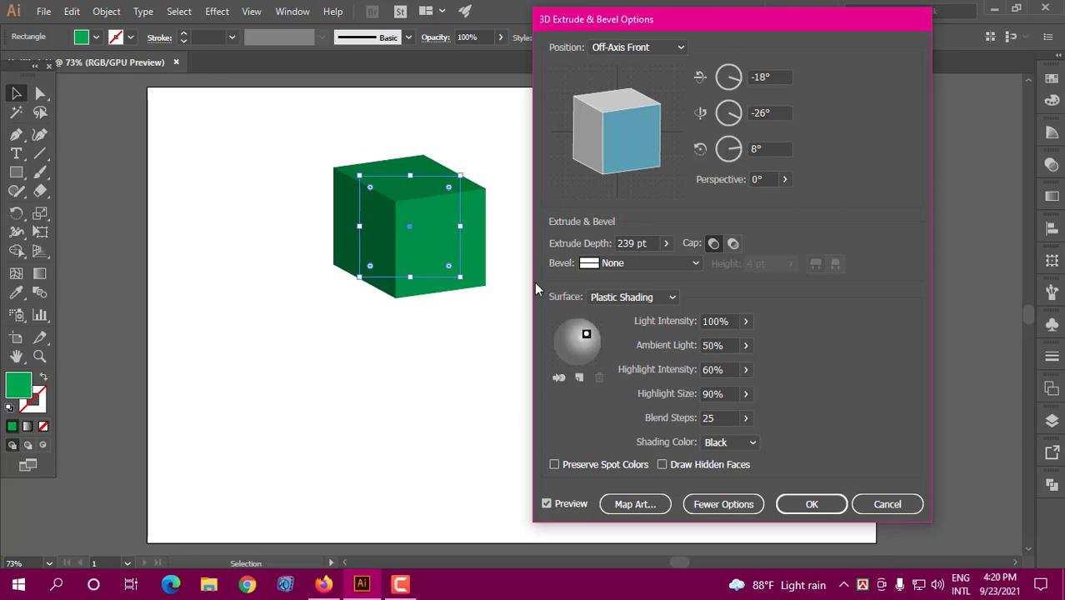
Apply the 3D Extrude & Bevel settings and move the cube slightly lower on the artboard.
click(812, 504)
drag(421, 231, 435, 257)
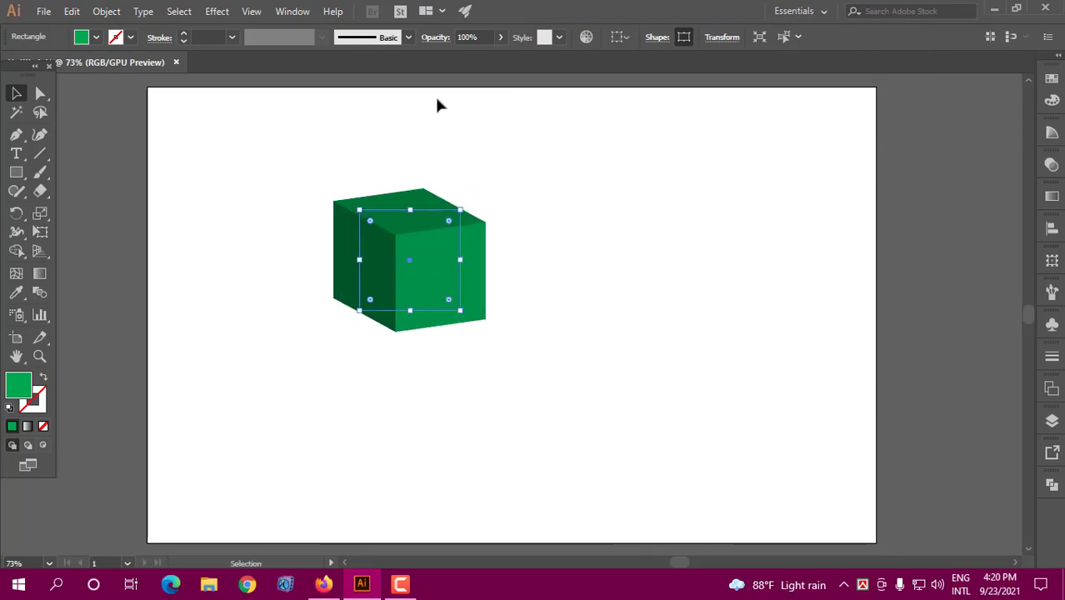
Draw a small square above the cube, shift it slightly to the right and fill it with light orange.
click(15, 172)
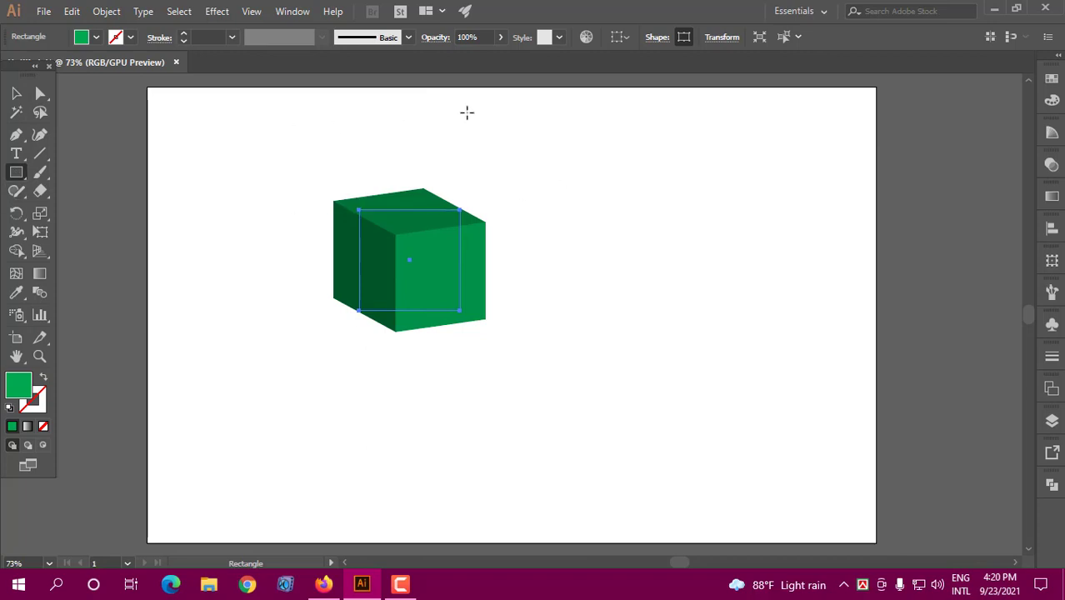
drag(443, 105, 474, 134)
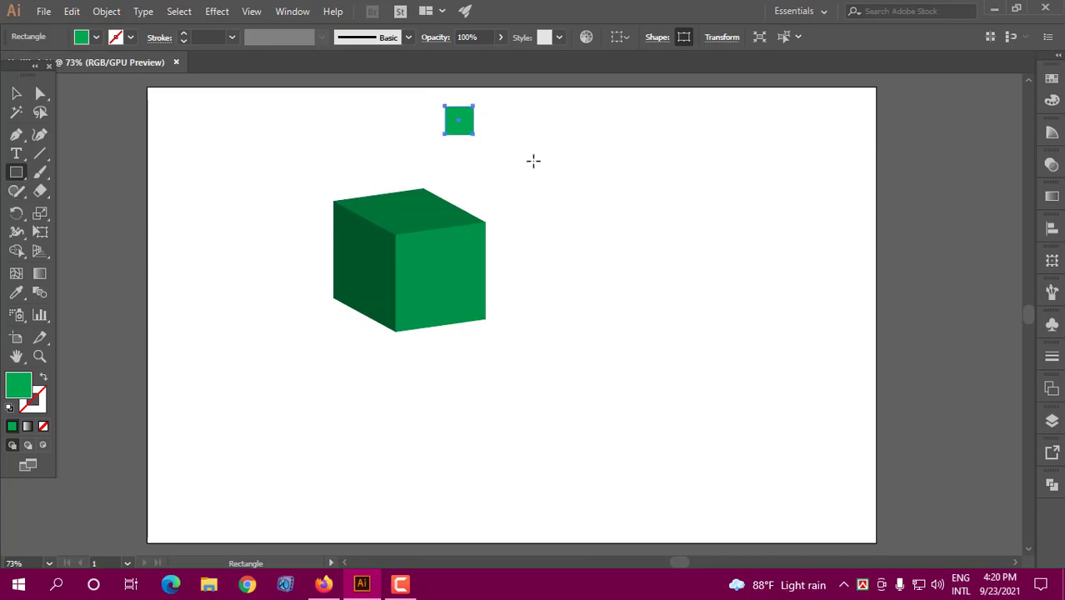
click(16, 92)
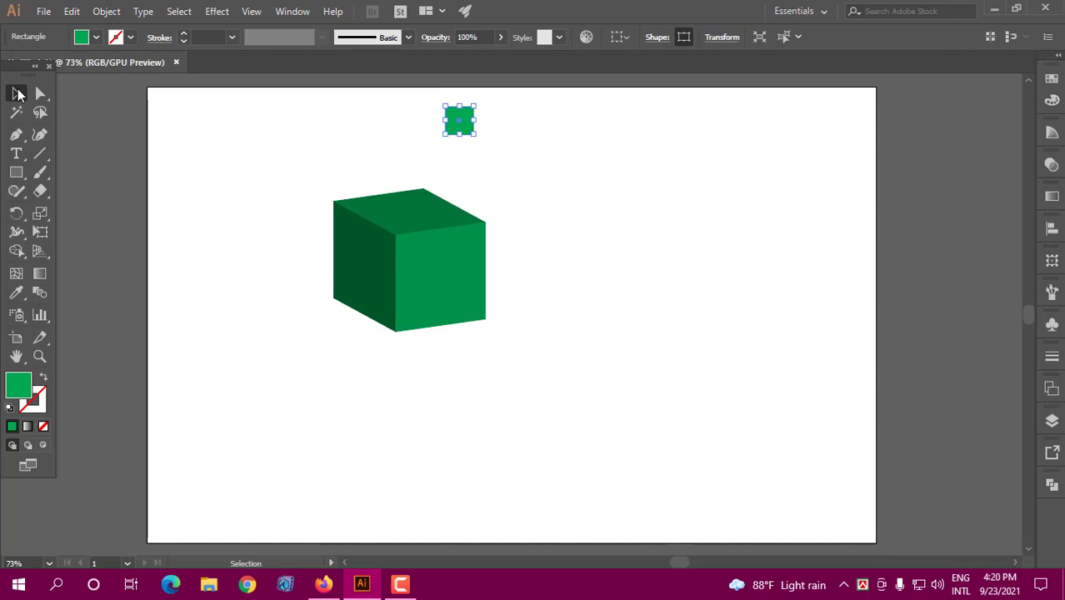
click(528, 118)
drag(465, 126, 479, 125)
click(96, 37)
click(10, 74)
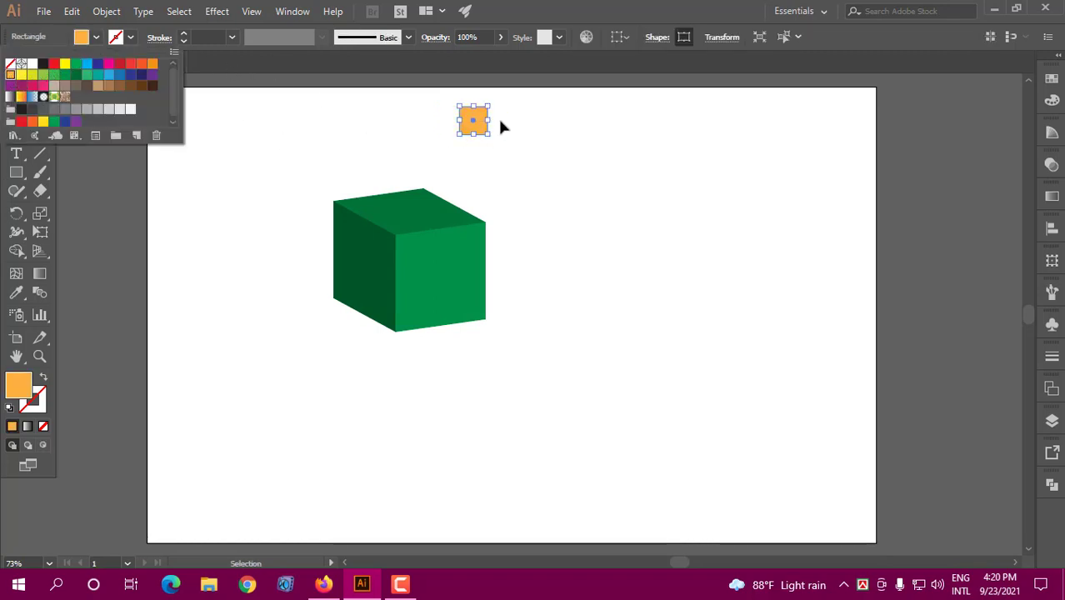
click(499, 114)
click(539, 119)
Duplicate the orange square to the right at equal spacing until six squares form a row.
click(479, 123)
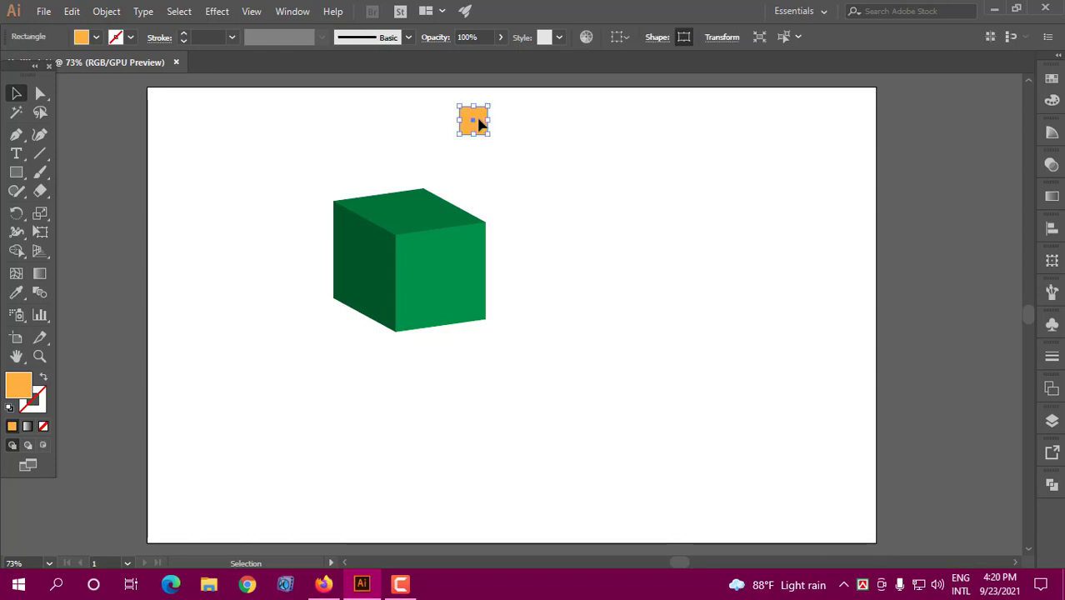
drag(480, 124, 518, 124)
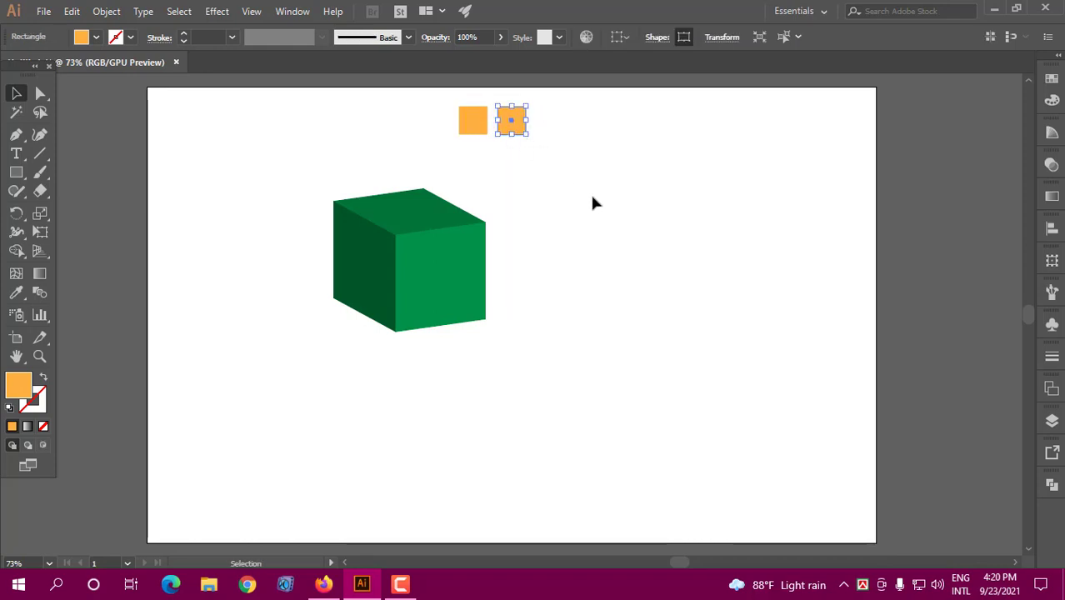
key(ctrl+d)
key(ctrl+d)
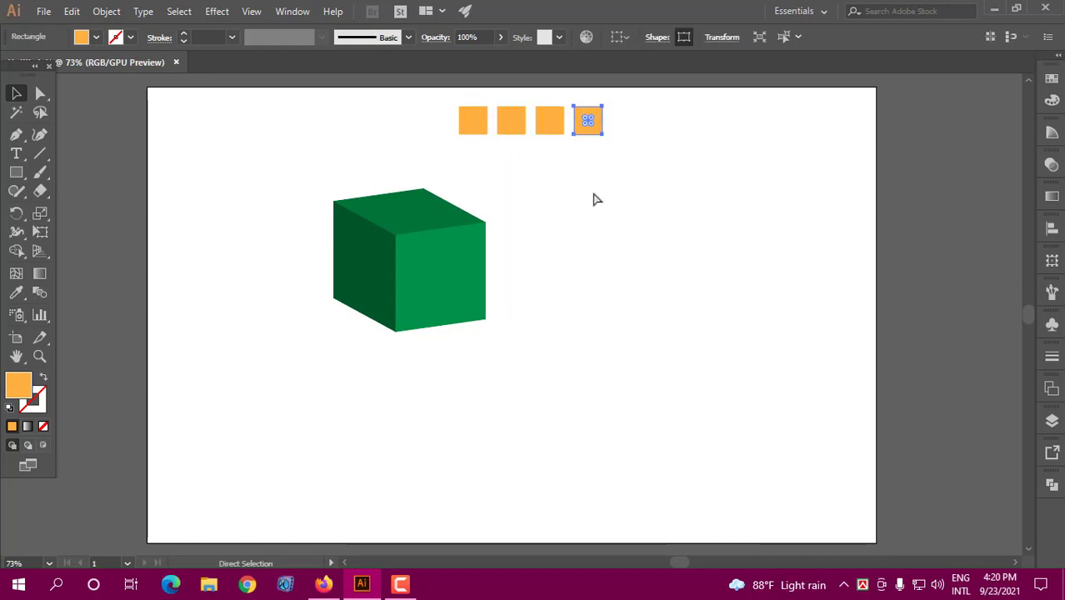
key(ctrl+d)
key(ctrl+d)
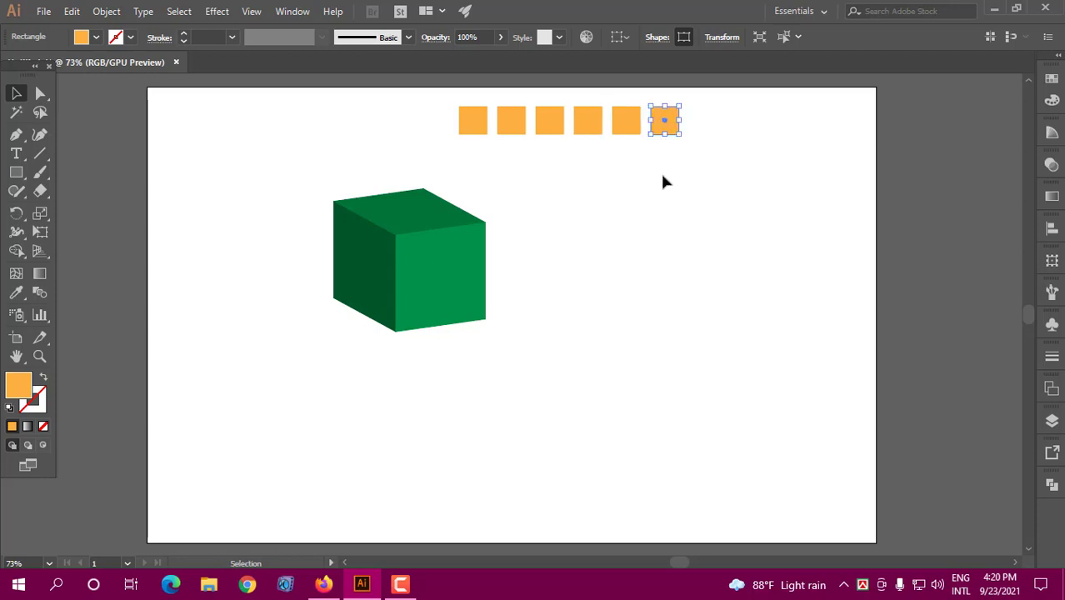
click(660, 171)
Fill the second square with red, the third with light blue and the fourth with magenta.
click(504, 125)
click(95, 36)
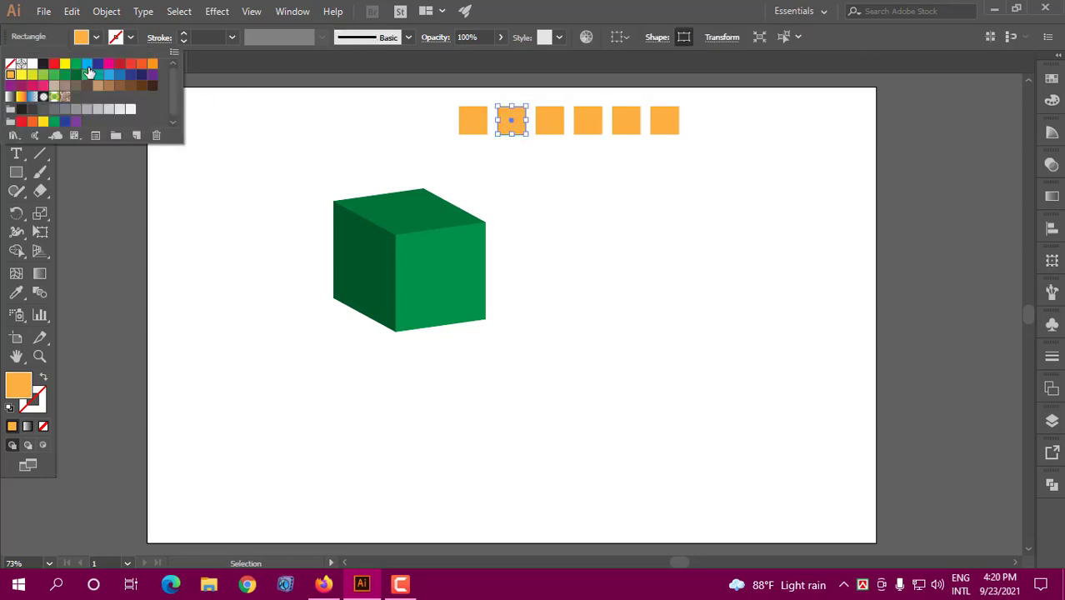
click(87, 64)
click(95, 37)
click(53, 66)
click(549, 121)
click(96, 37)
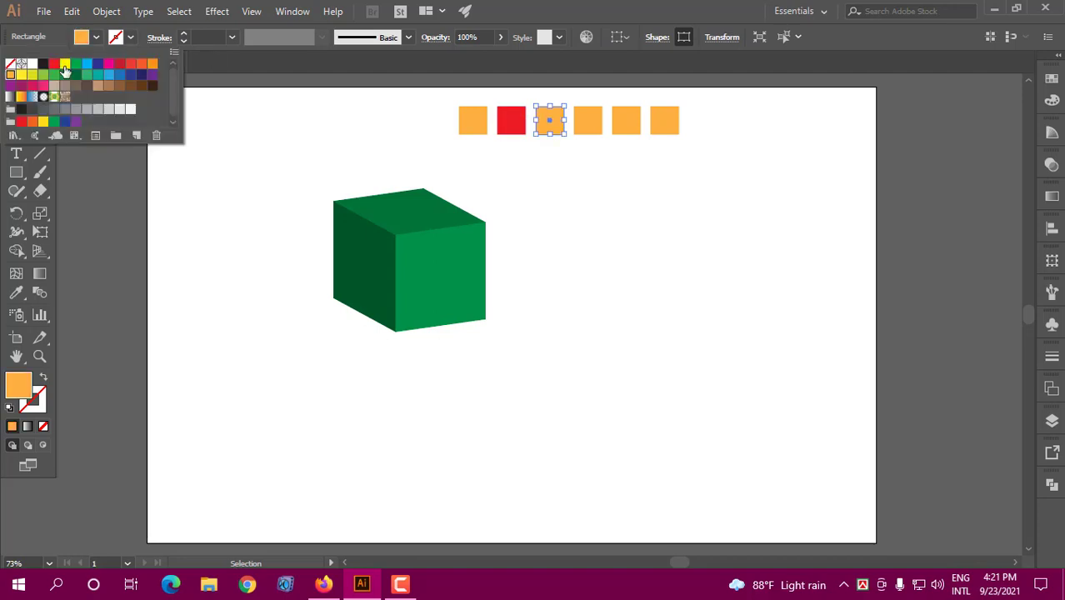
click(87, 64)
click(590, 120)
click(95, 37)
click(108, 64)
Fill the fifth square with purple and the sixth with grey-brown.
click(627, 121)
click(96, 37)
click(152, 64)
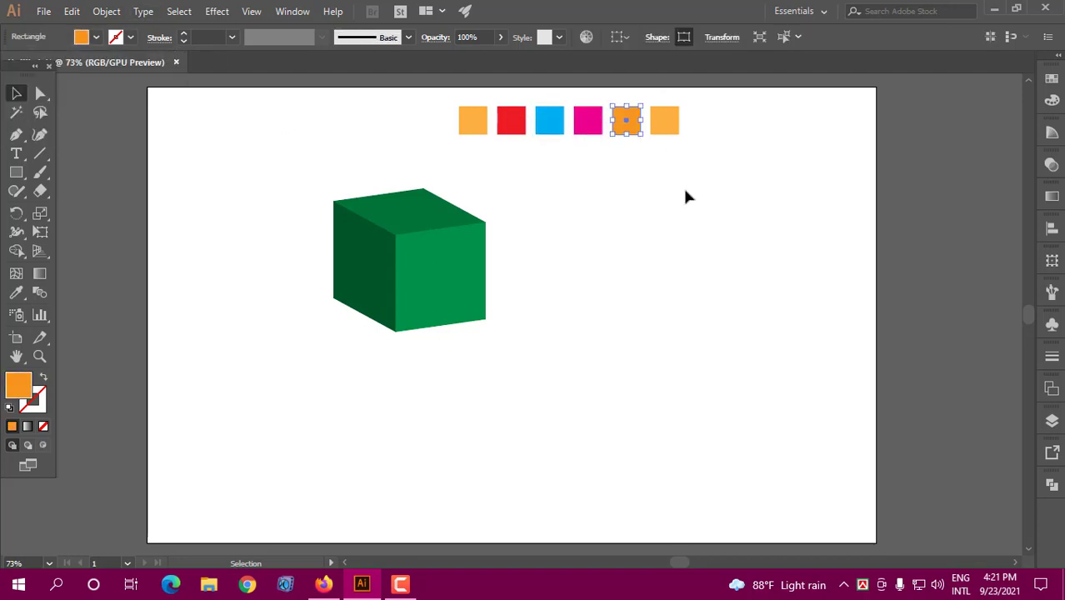
click(627, 130)
click(96, 37)
click(86, 64)
click(664, 121)
click(96, 37)
click(98, 85)
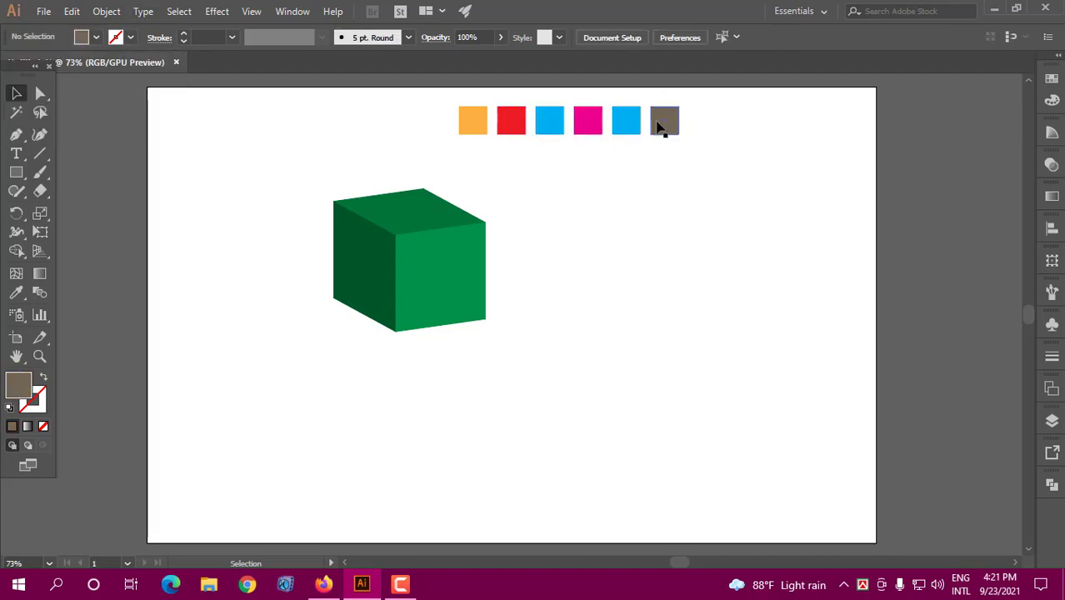
click(626, 121)
click(96, 36)
click(18, 87)
click(463, 150)
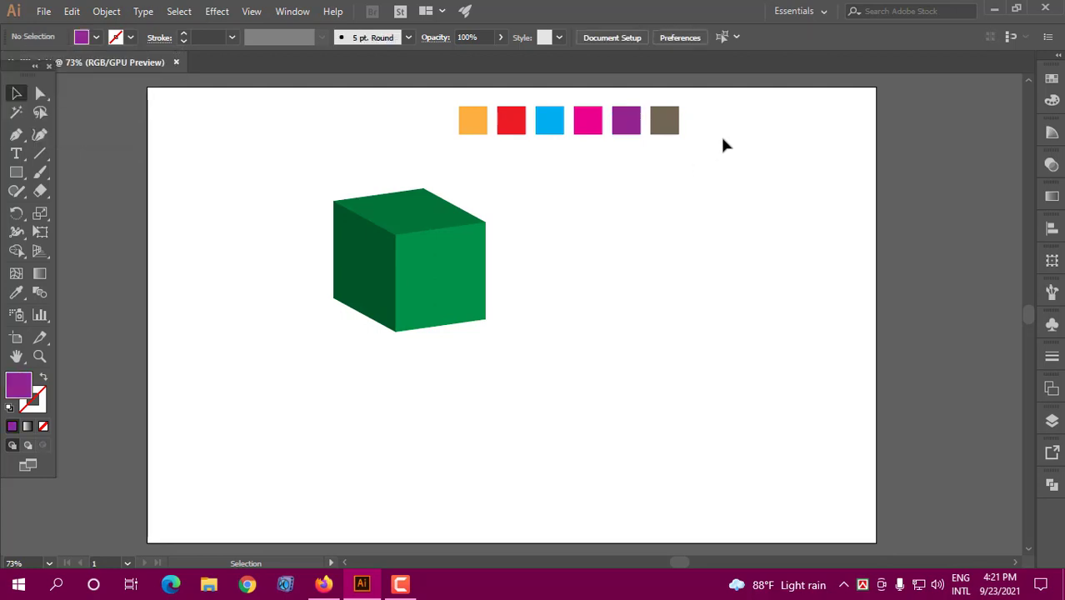
drag(734, 117, 688, 176)
drag(427, 135, 716, 164)
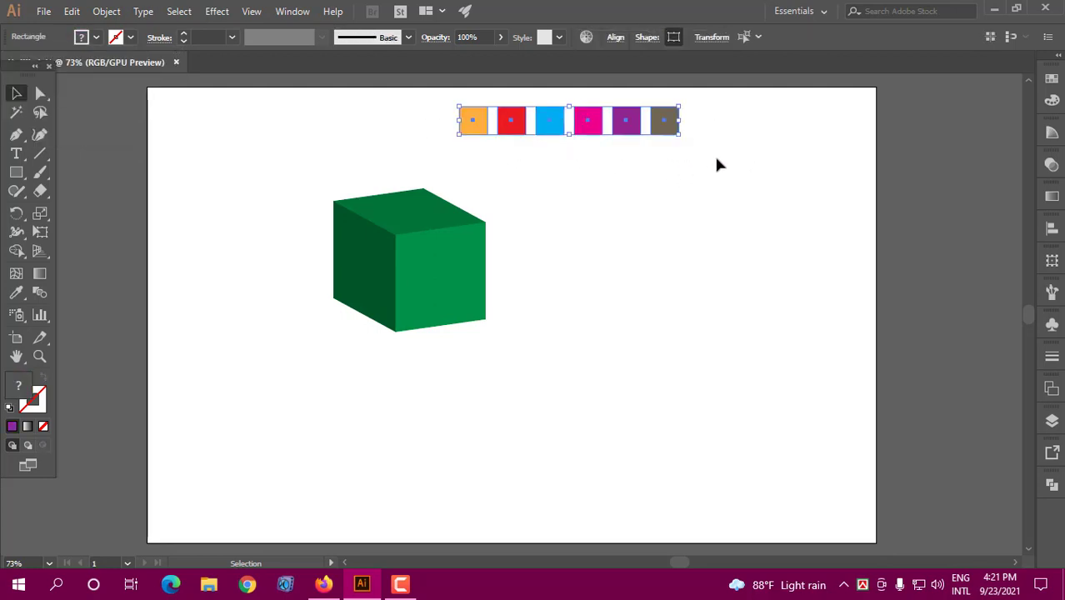
click(717, 162)
drag(730, 105, 455, 134)
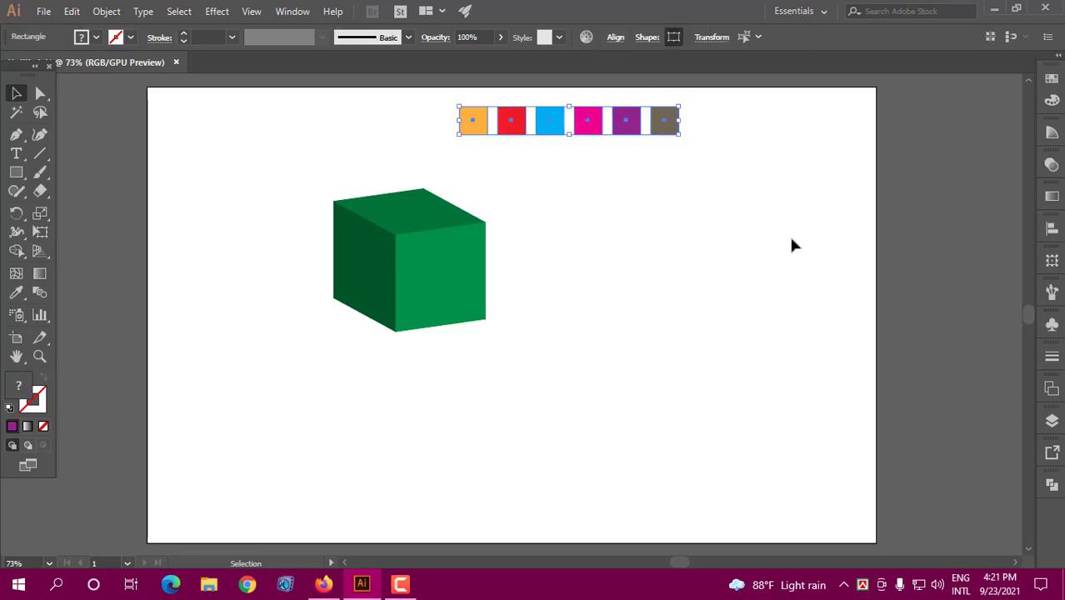
click(1052, 326)
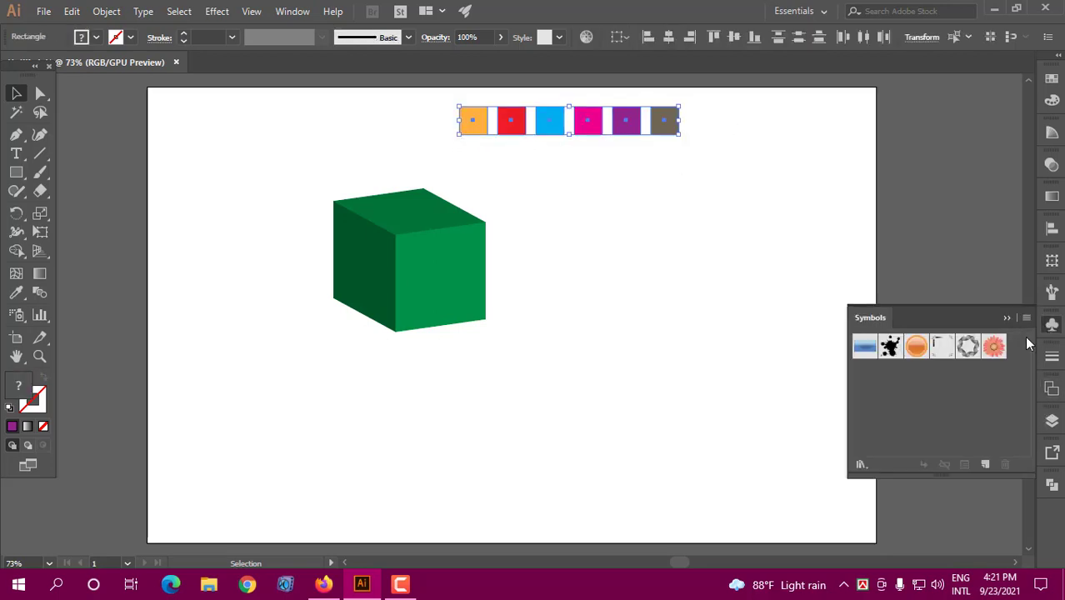
click(687, 209)
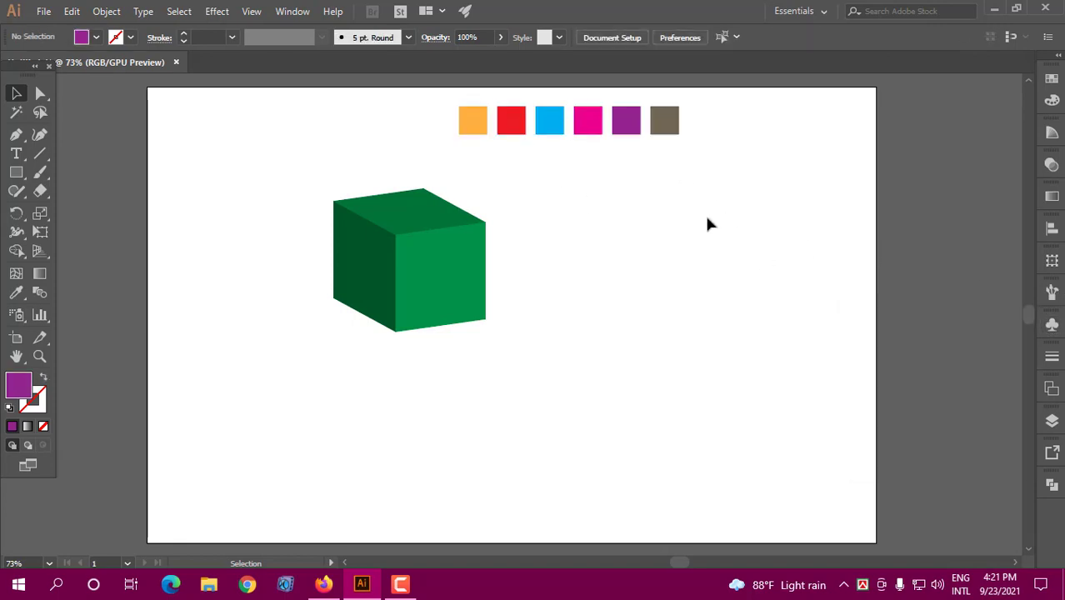
Save the orange square as a dynamic symbol with the default name and Movie Clip export type.
drag(470, 125, 937, 392)
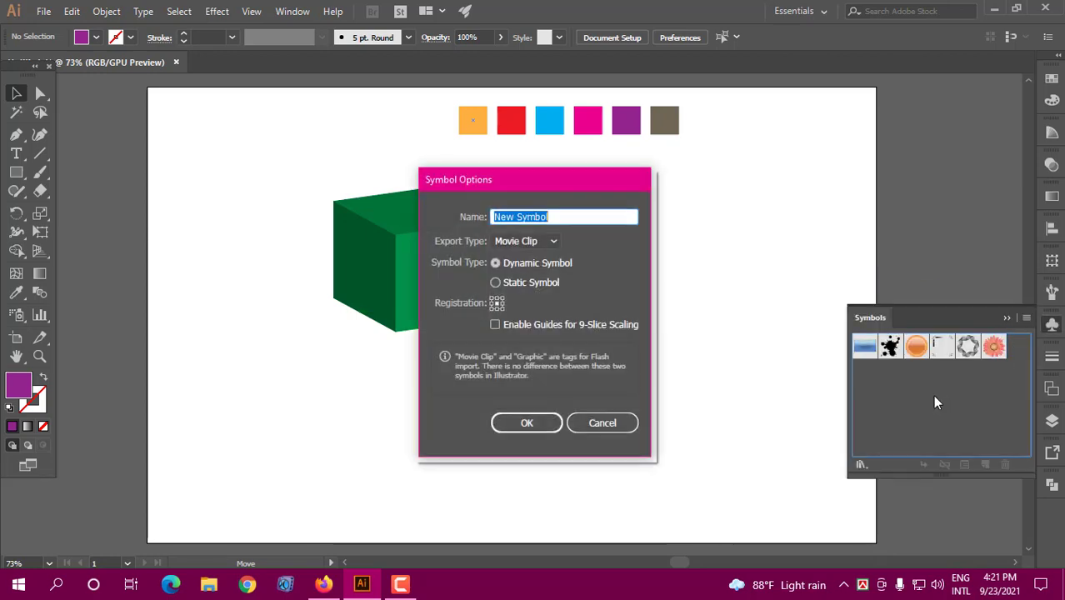
drag(541, 182, 549, 163)
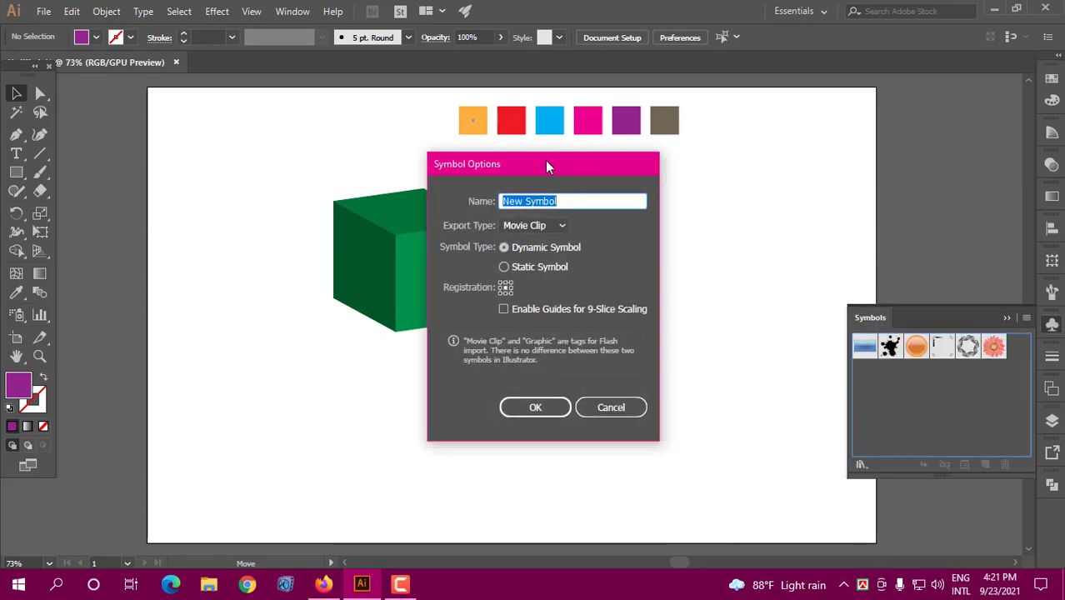
click(534, 407)
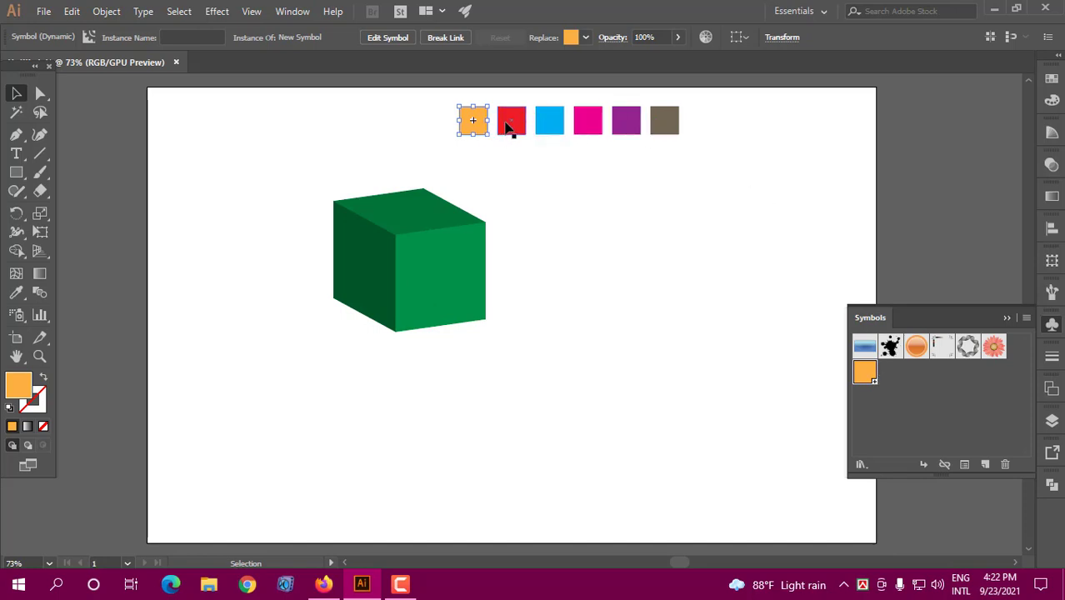
Save the red, light blue, magenta, purple and grey-brown squares as dynamic symbols with the default options.
drag(504, 122, 941, 408)
click(534, 406)
drag(548, 122, 941, 408)
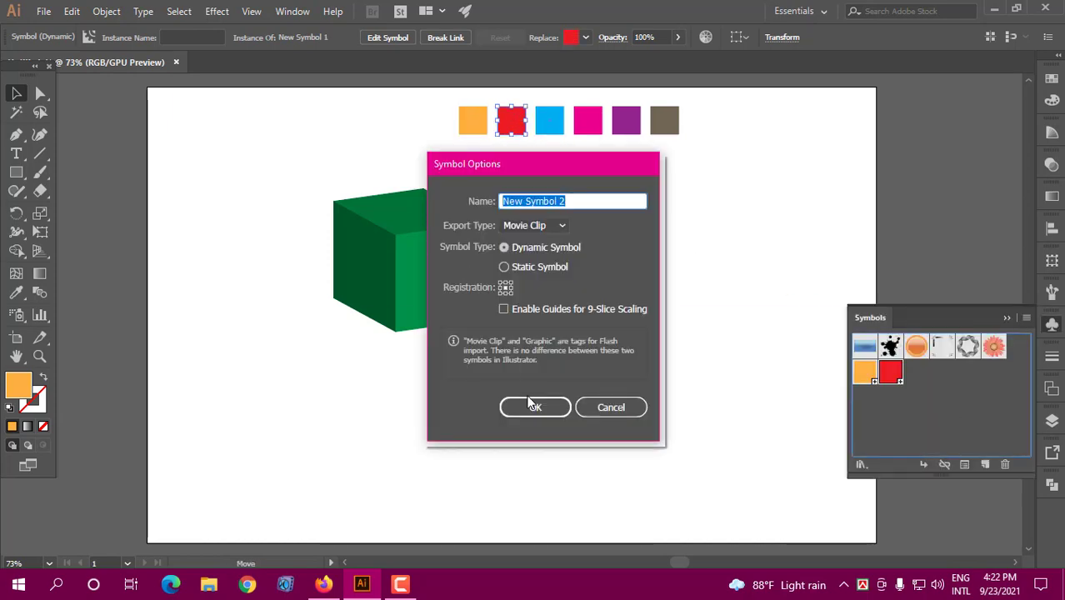
click(531, 405)
drag(587, 123, 941, 408)
click(535, 406)
click(1051, 325)
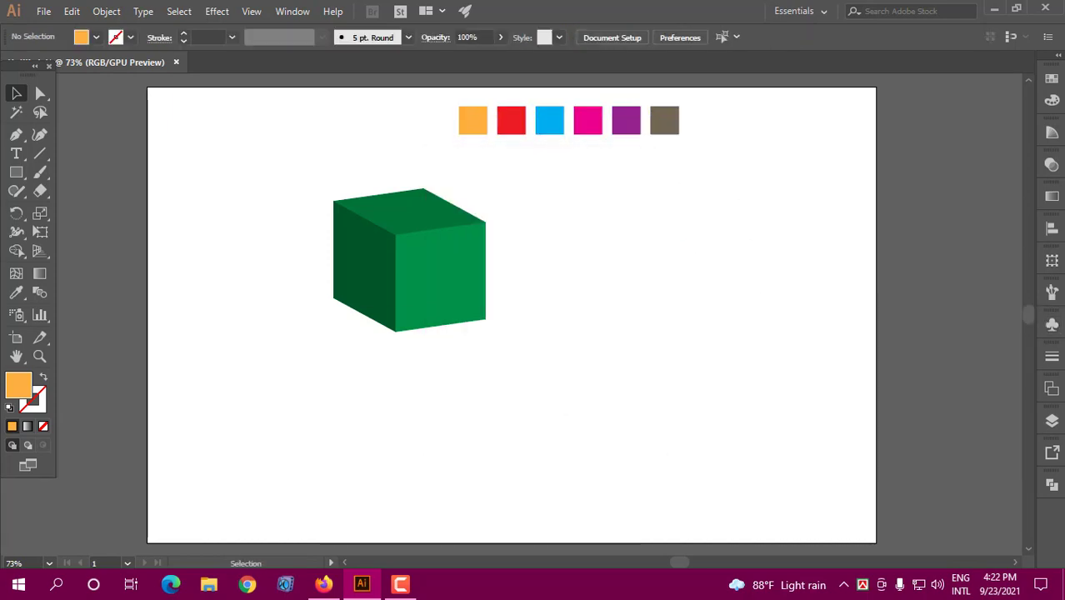
click(1051, 325)
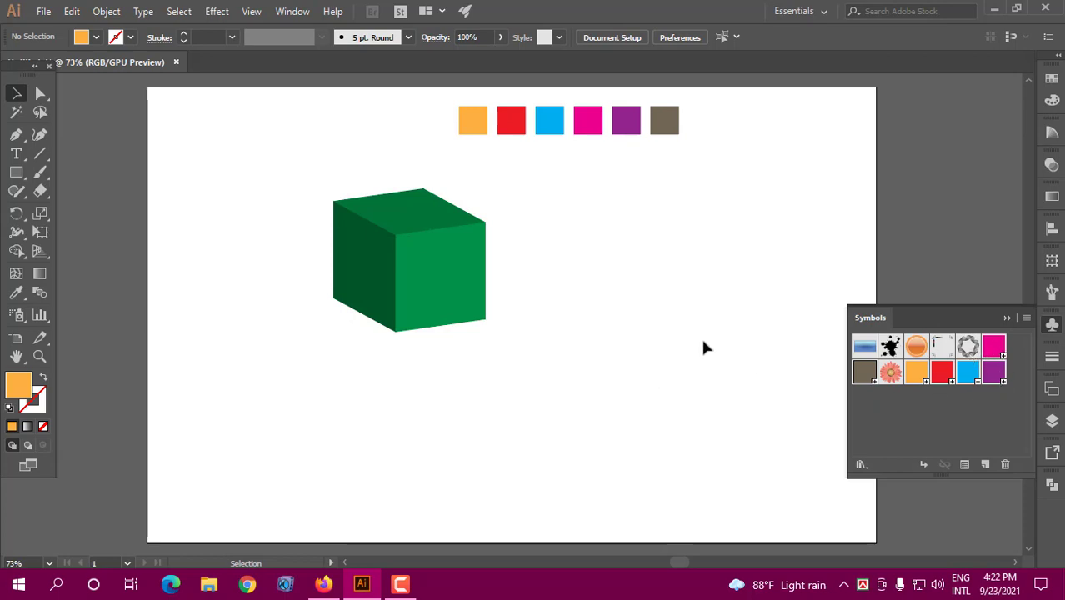
click(1051, 325)
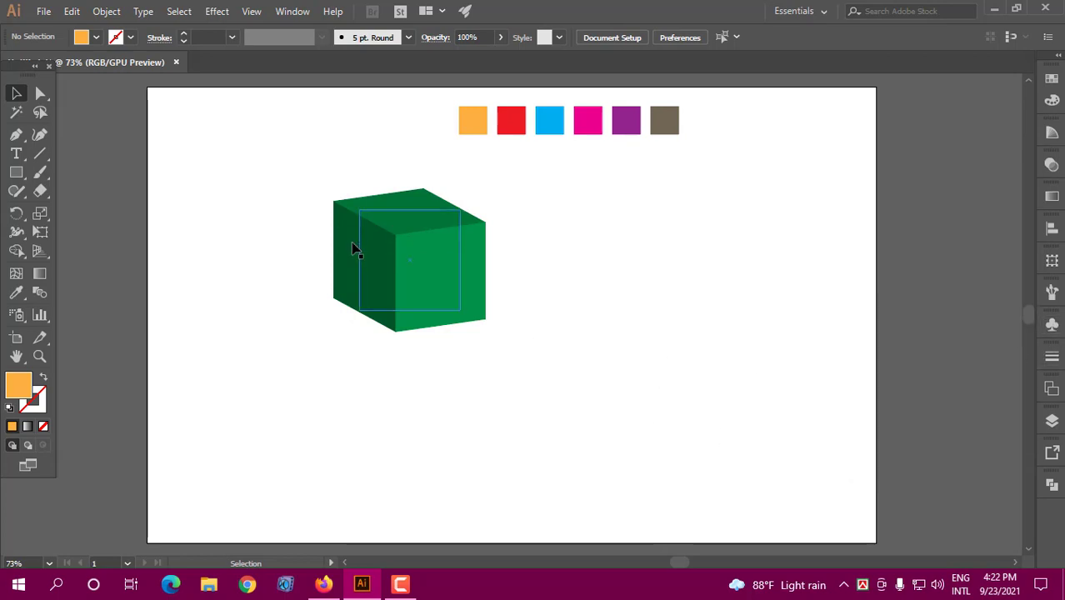
Move the green cube to the right, beneath the row of colored squares.
drag(377, 258, 481, 262)
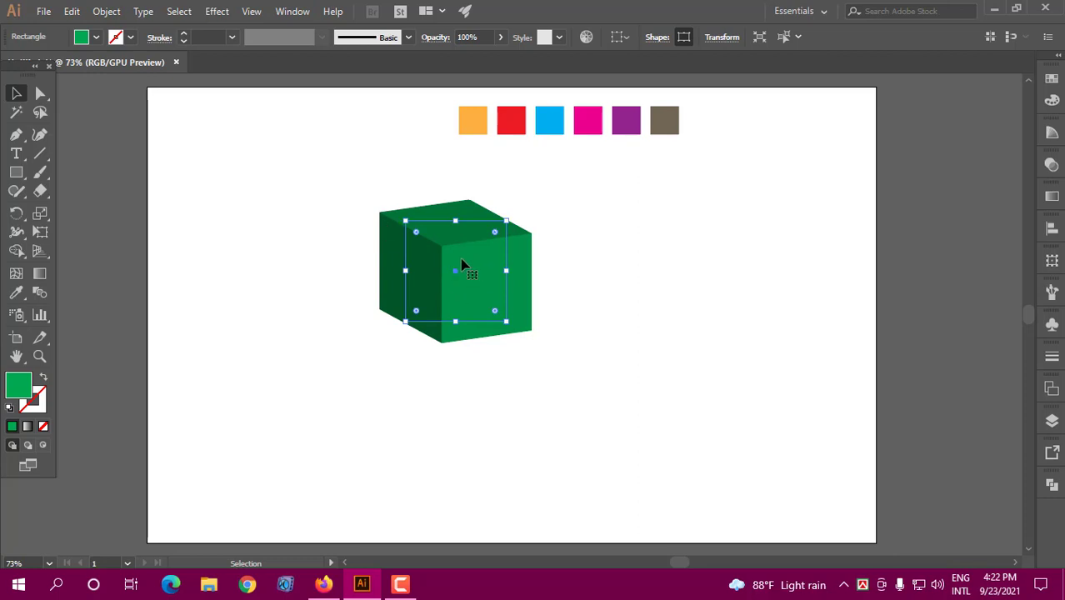
key(ctrl+z)
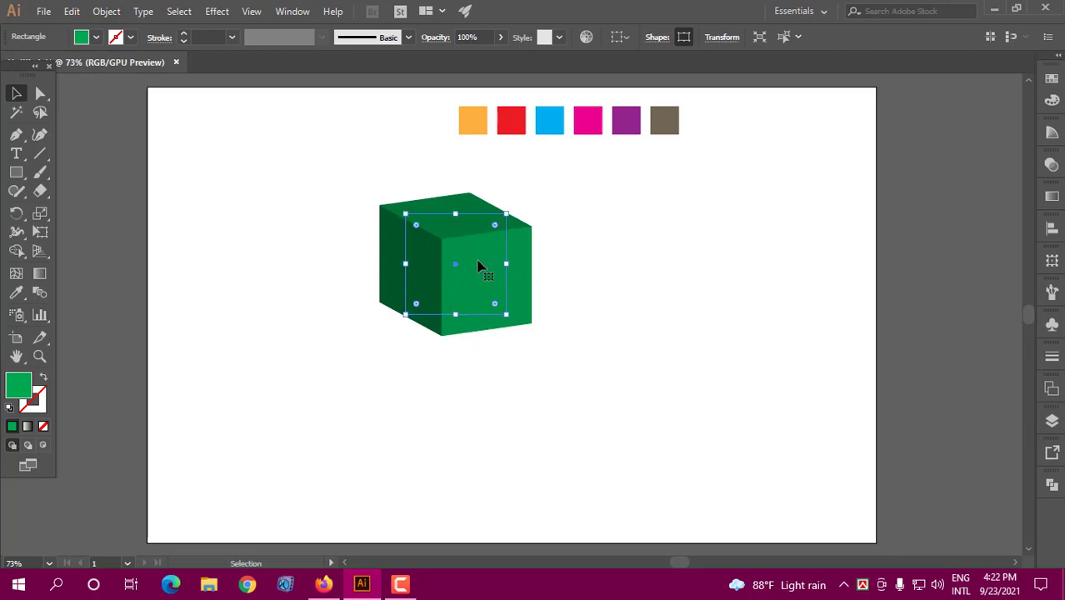
drag(481, 265, 517, 262)
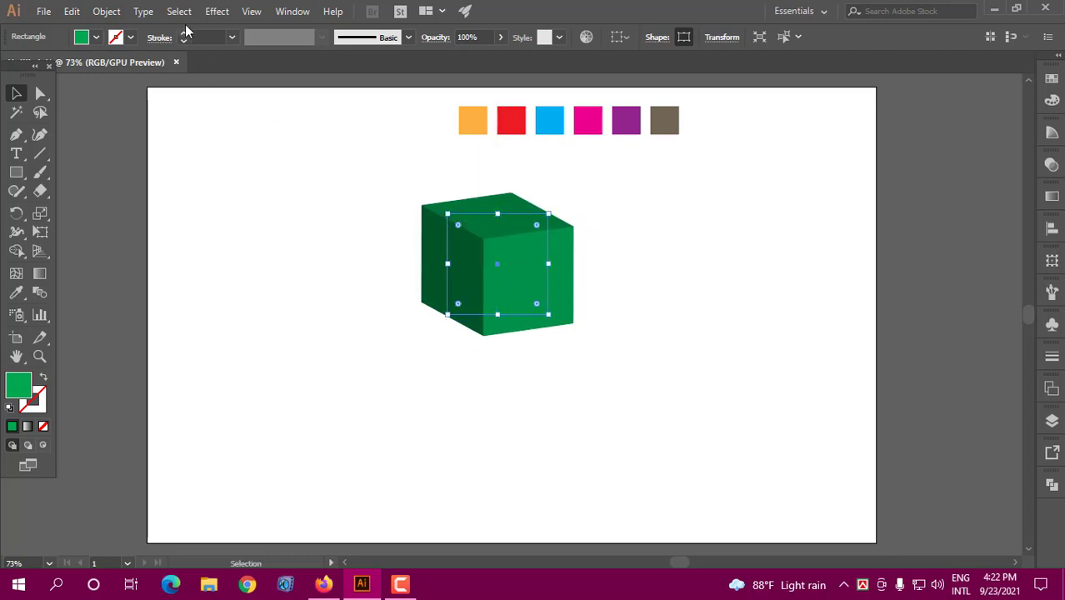
click(220, 11)
mouse_move(243, 100)
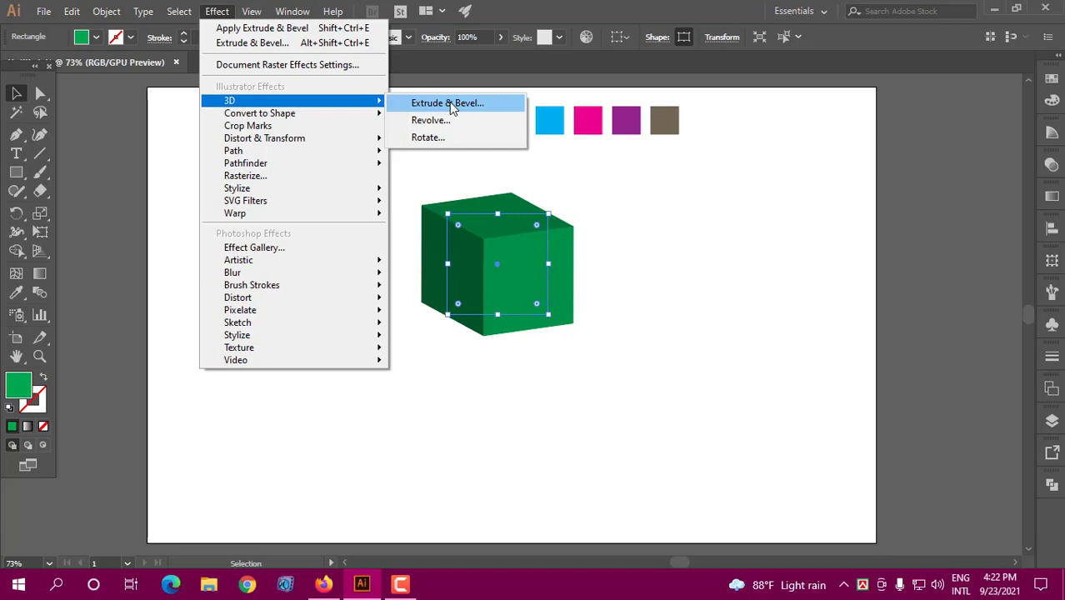
click(521, 271)
Move the cube slightly to the left and display its appearance attributes beside the artwork.
drag(512, 265, 469, 267)
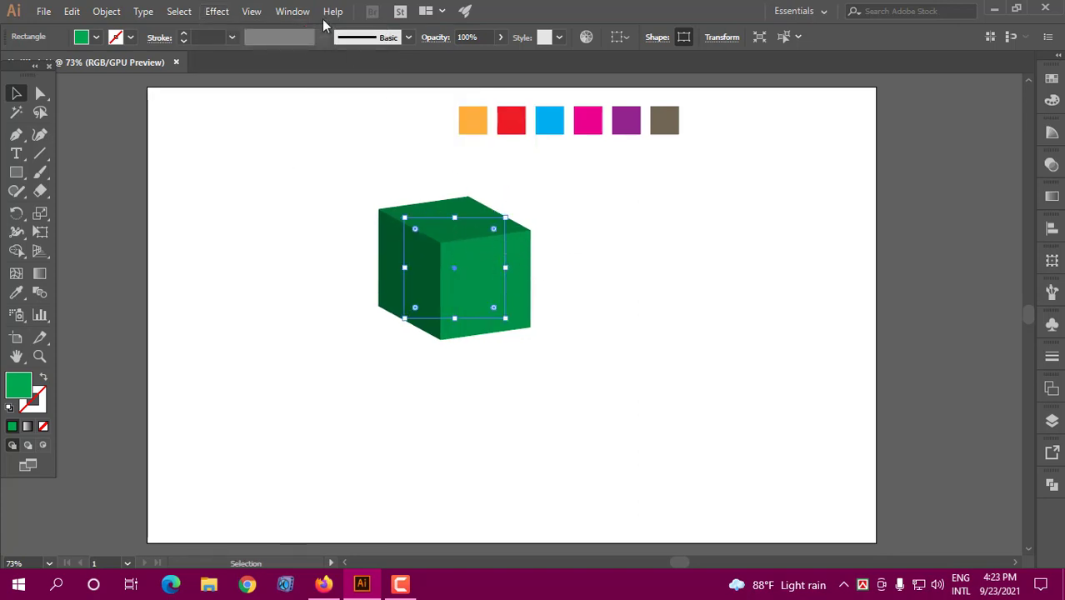
click(290, 11)
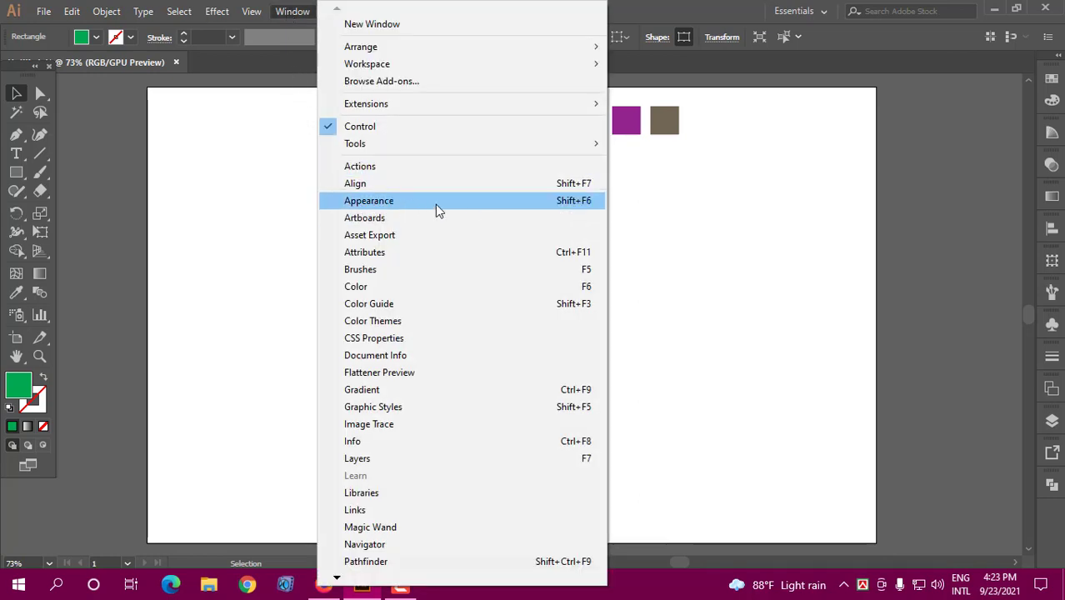
click(367, 203)
drag(812, 117, 803, 129)
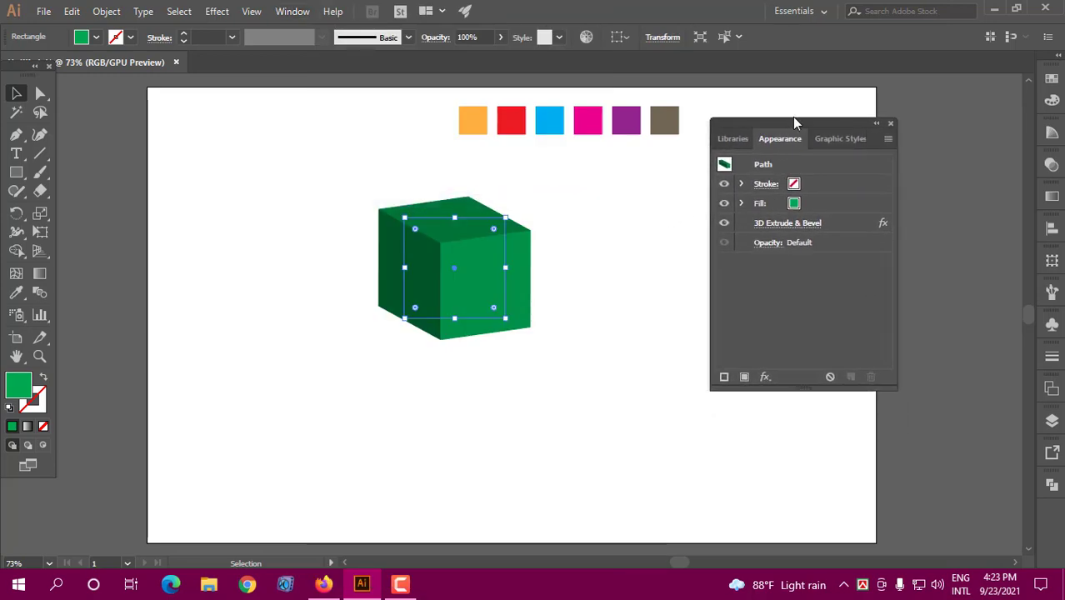
drag(794, 122, 799, 110)
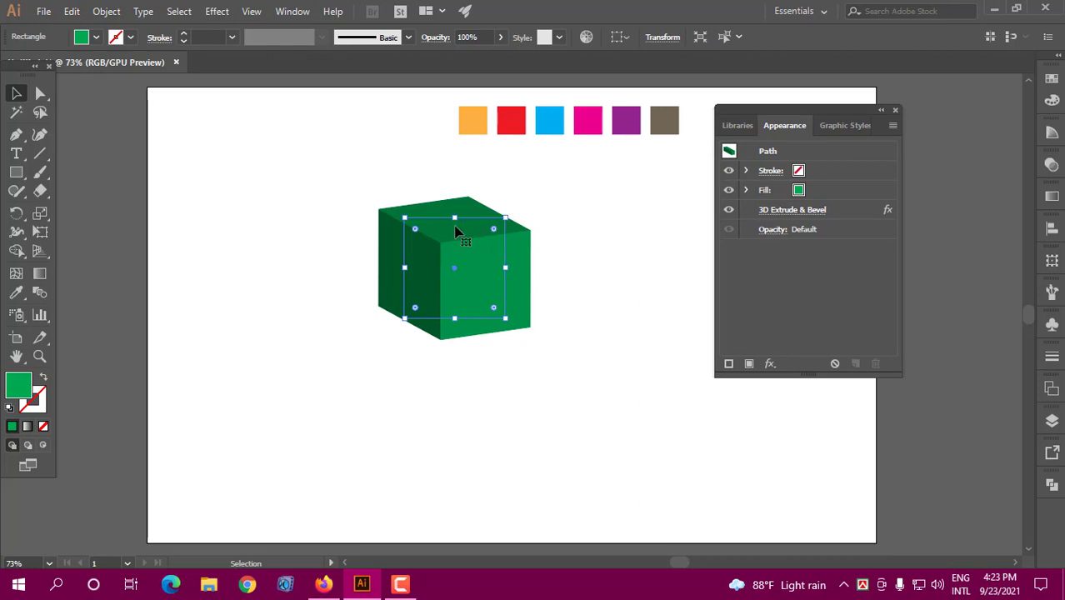
Reopen the cube's existing 3D Extrude & Bevel effect for editing and turn on its preview.
click(777, 214)
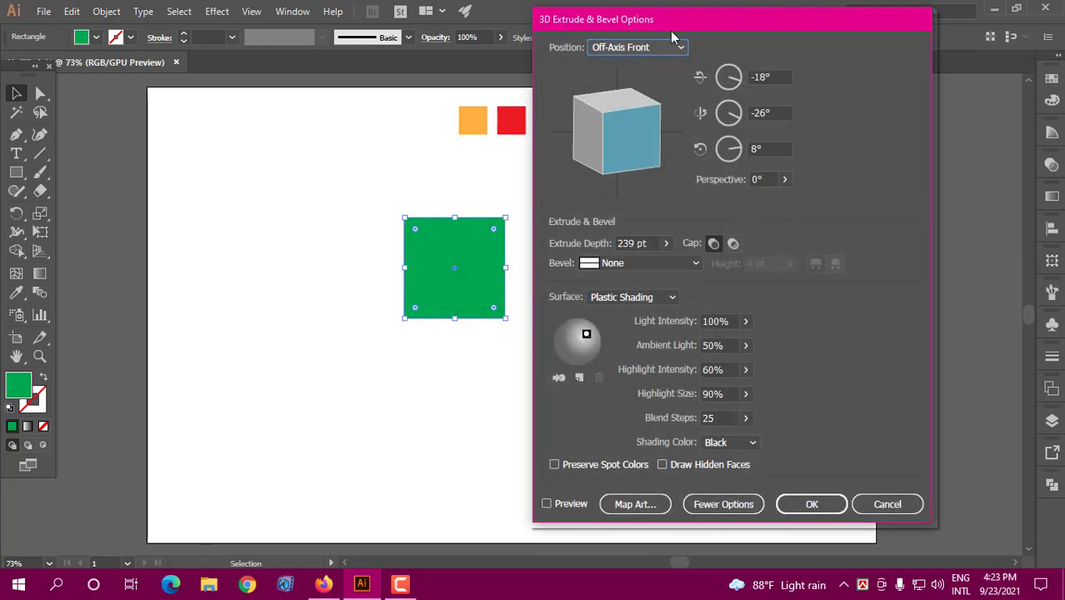
drag(694, 19, 753, 18)
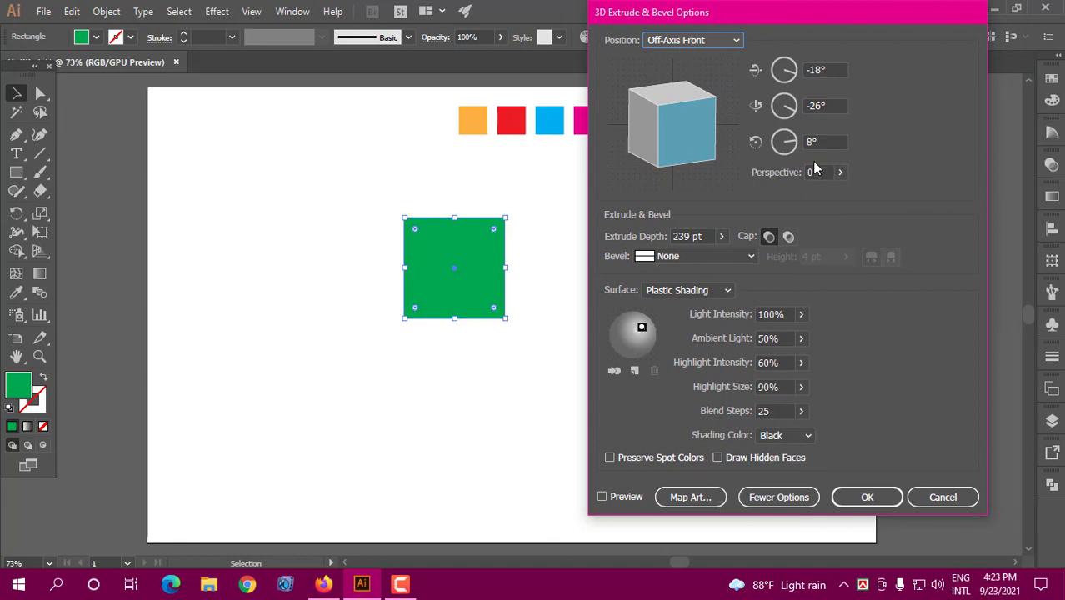
click(603, 497)
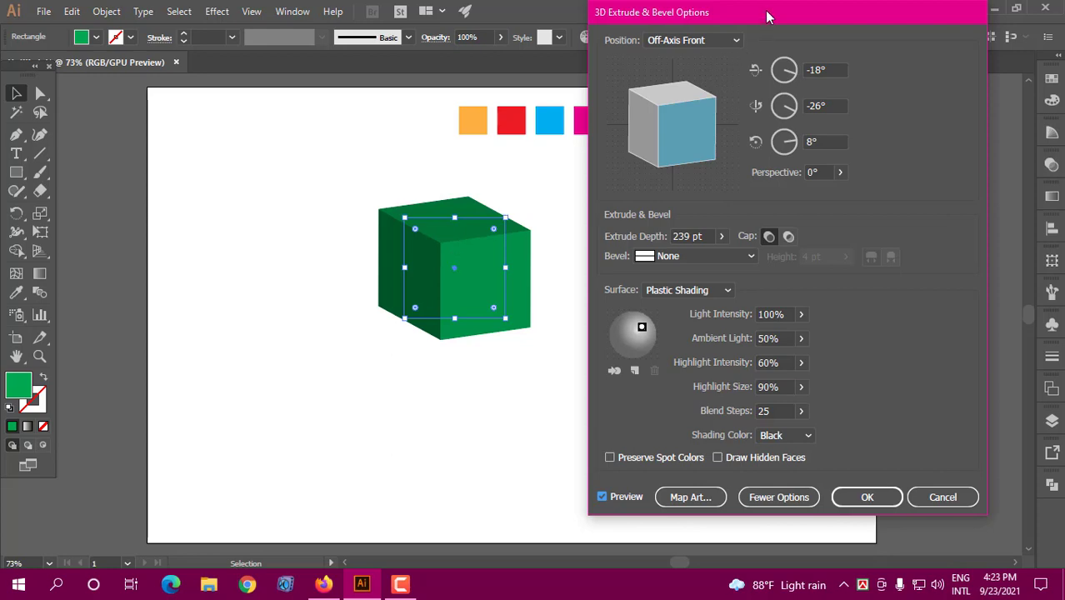
drag(765, 10, 789, 11)
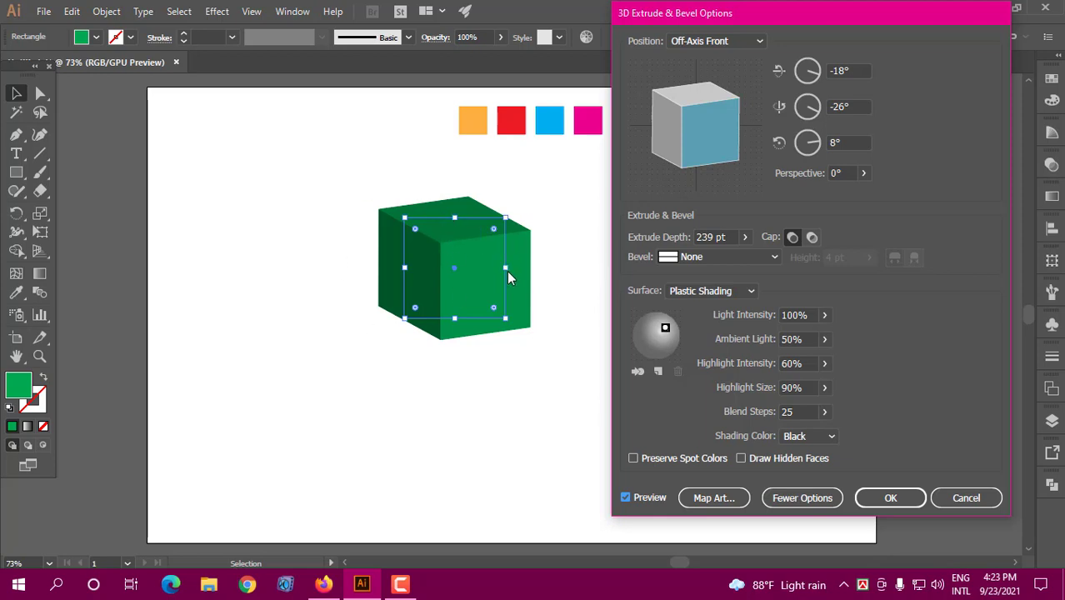
Start Map Art and map the red New Symbol 1 onto surface 1 of 6, scaled to fit.
click(710, 501)
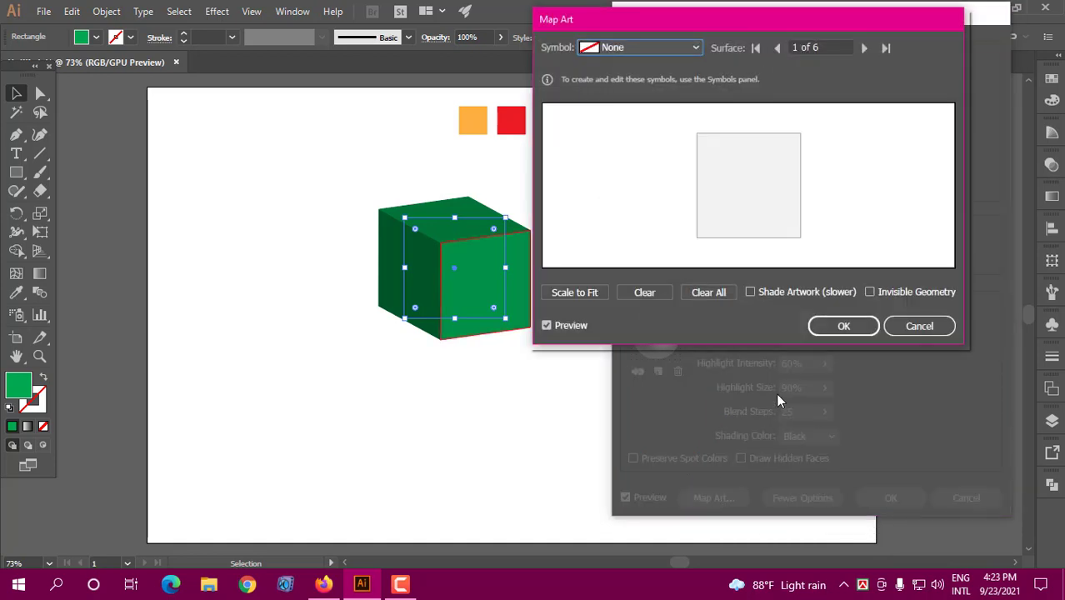
drag(791, 25, 847, 50)
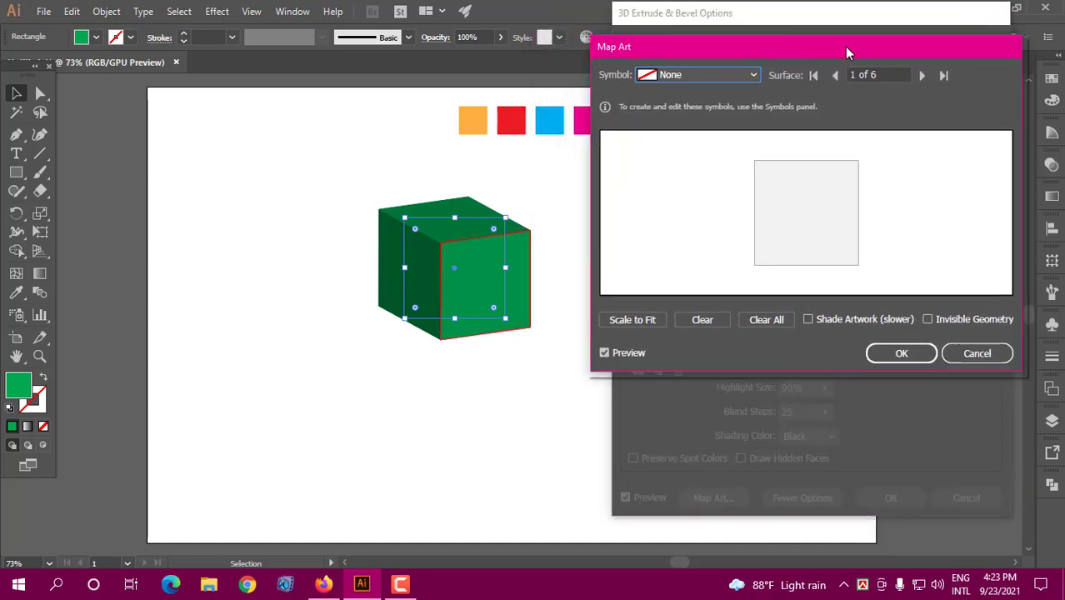
click(853, 75)
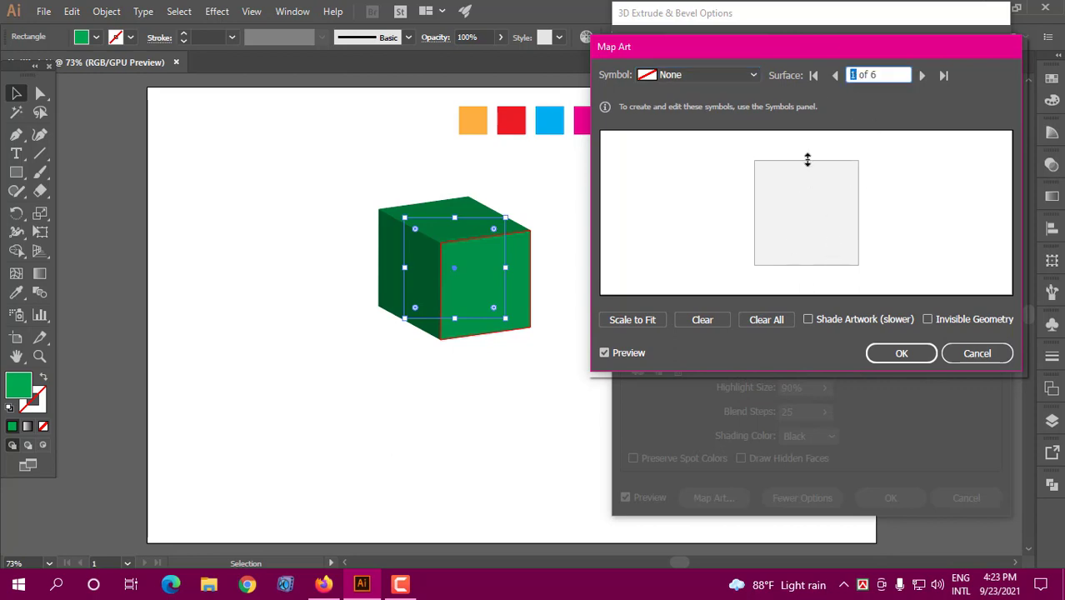
click(683, 74)
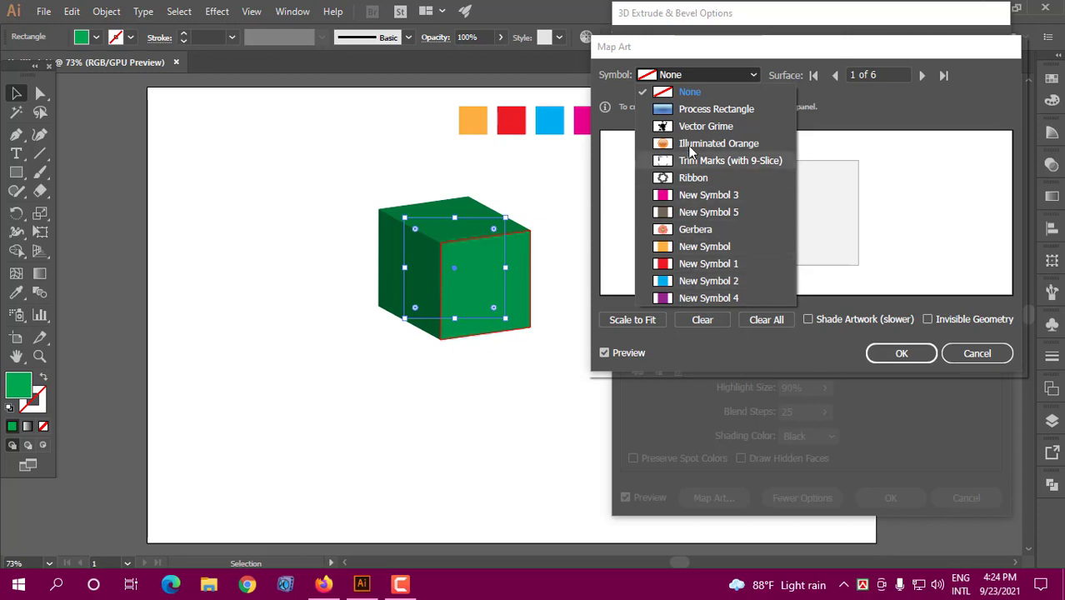
click(680, 264)
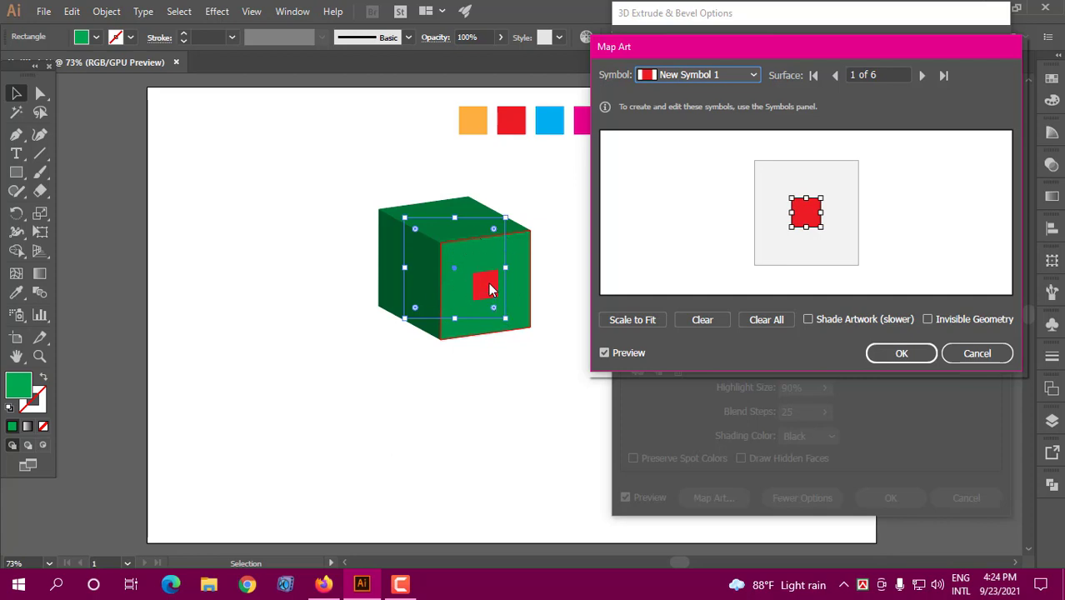
click(632, 322)
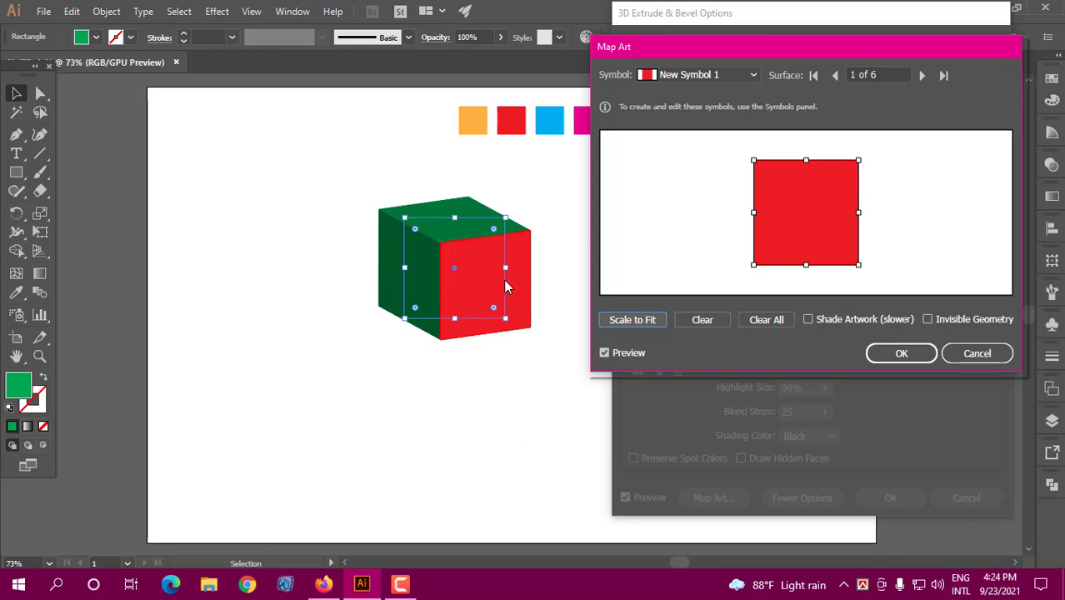
Map the orange New Symbol onto surface 3 of the cube and scale it to fit.
click(921, 75)
click(921, 75)
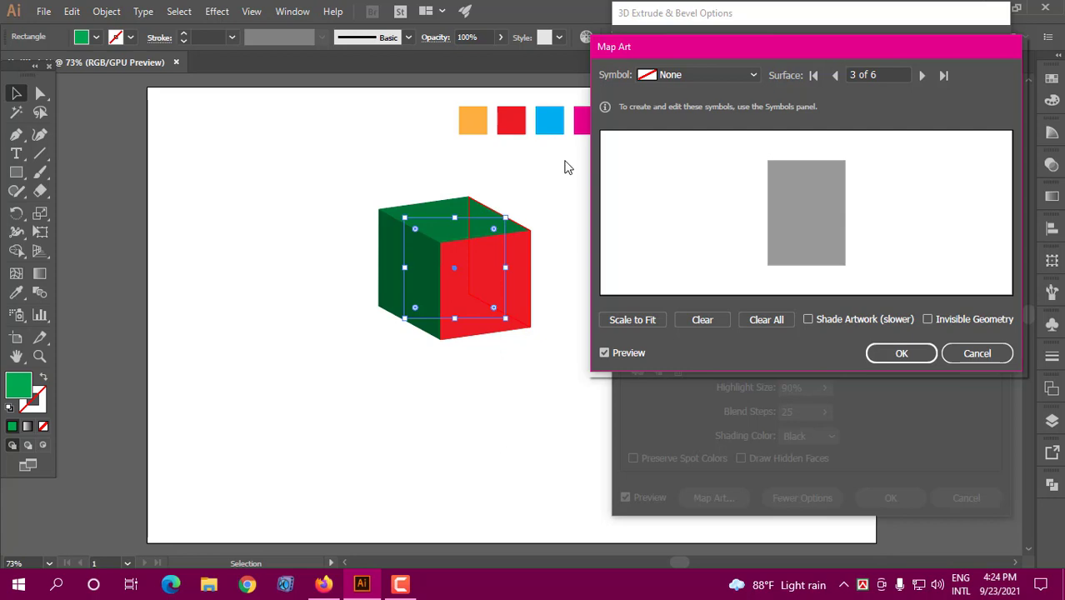
click(679, 75)
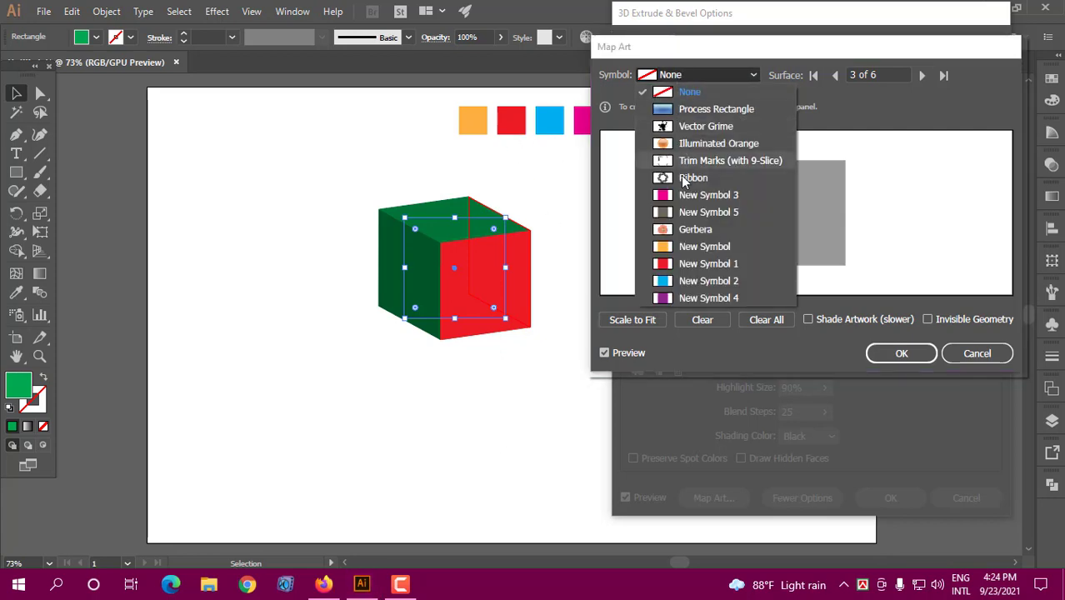
click(684, 245)
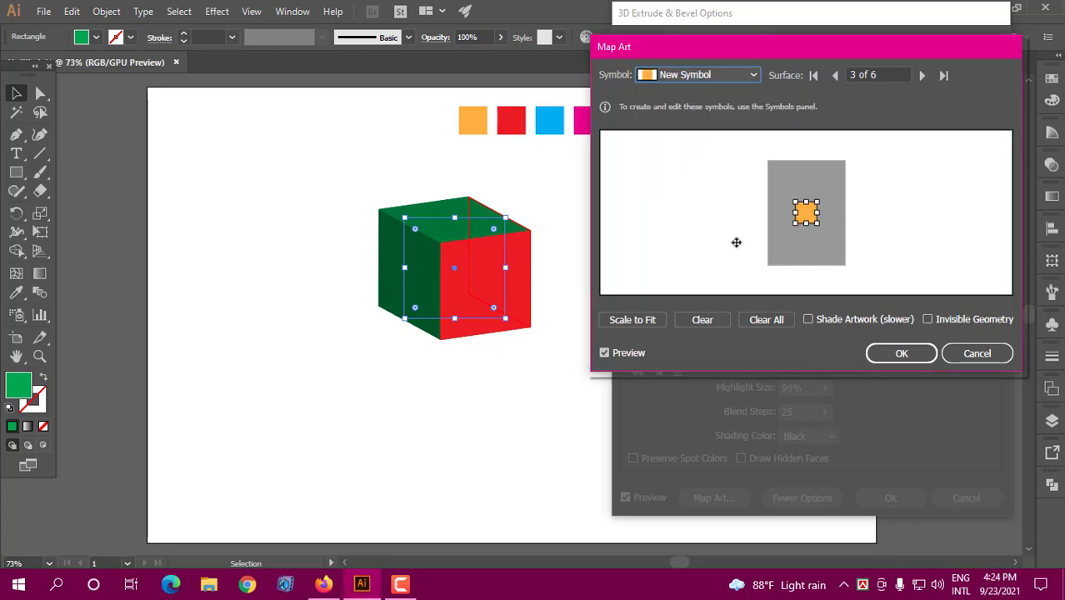
click(628, 319)
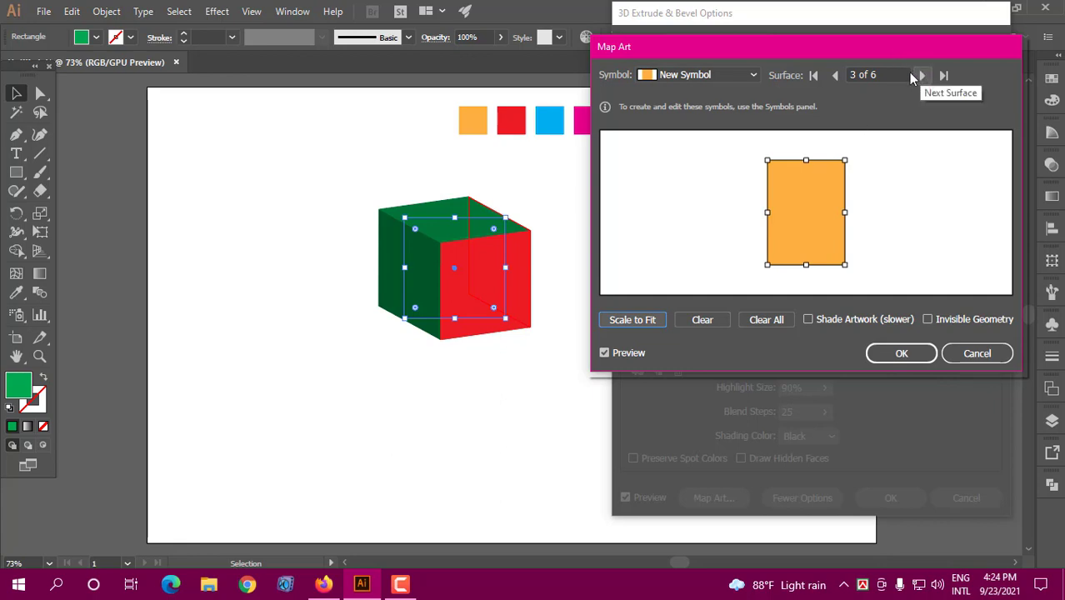
Go back to surface 2 and map the light blue New Symbol 2 onto it, scaled to fit.
click(836, 74)
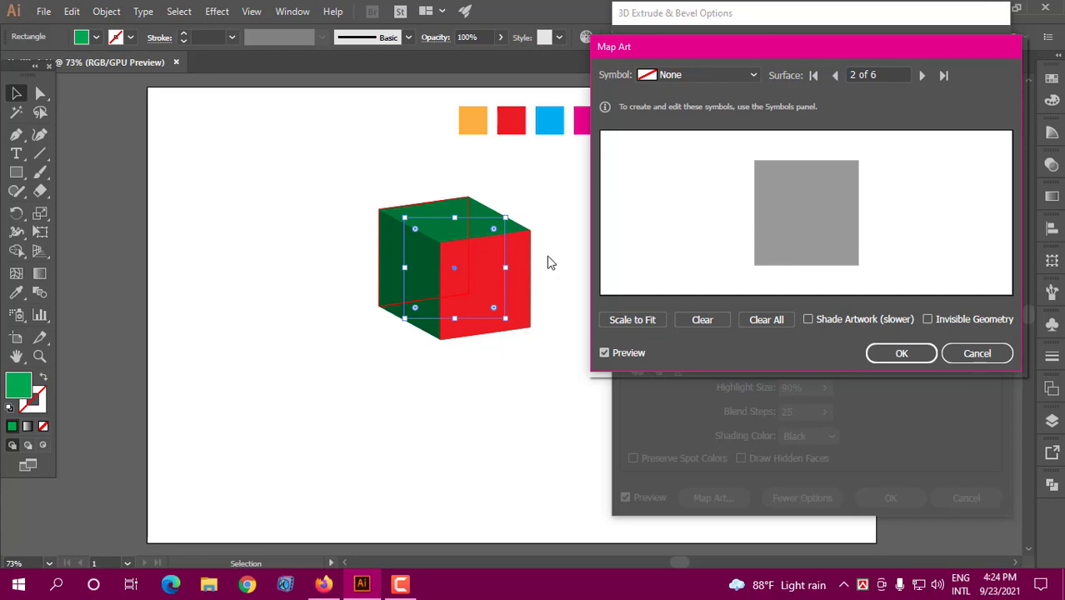
click(673, 75)
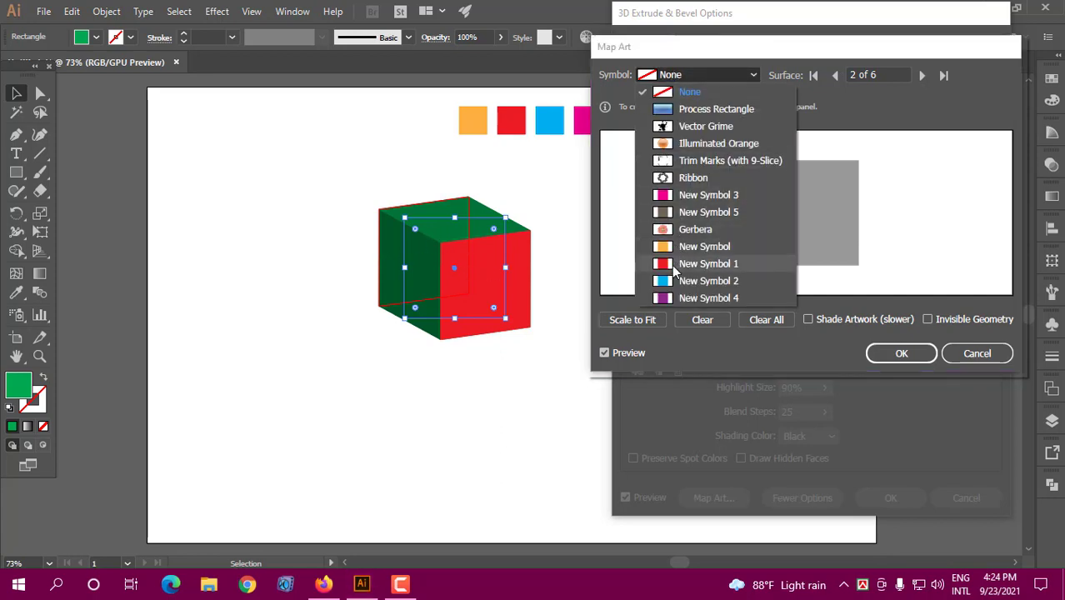
click(692, 281)
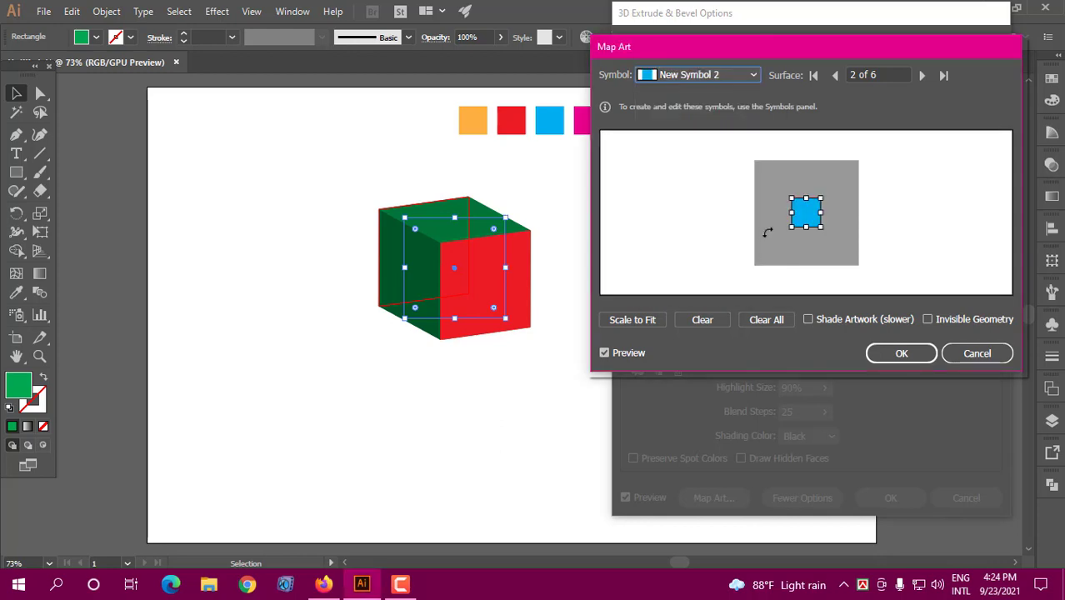
click(639, 324)
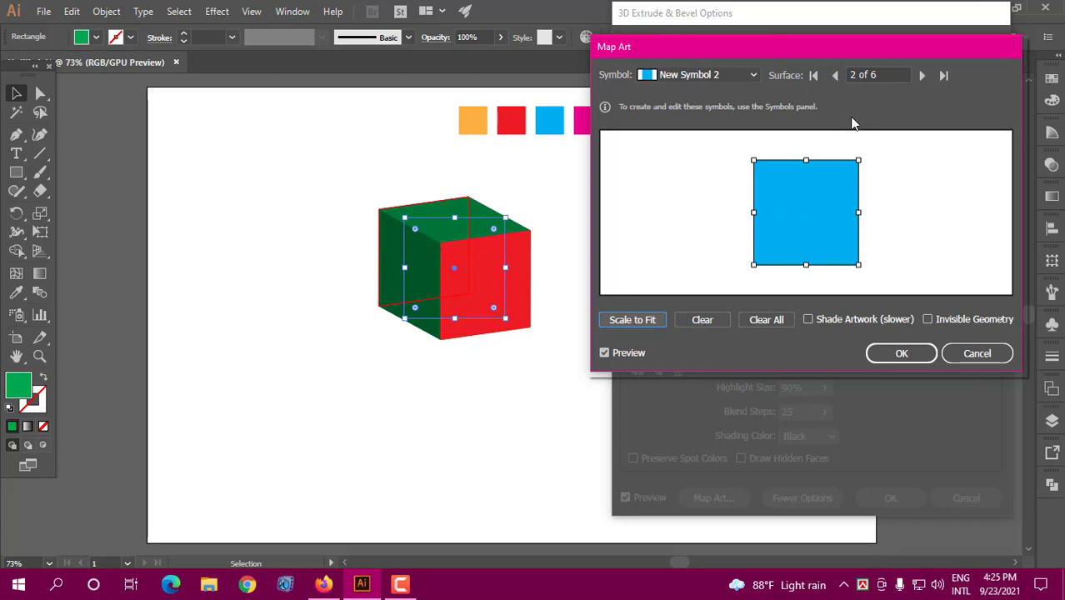
Map the purple New Symbol 4 onto surface 4 of the cube and scale it to fit.
click(922, 75)
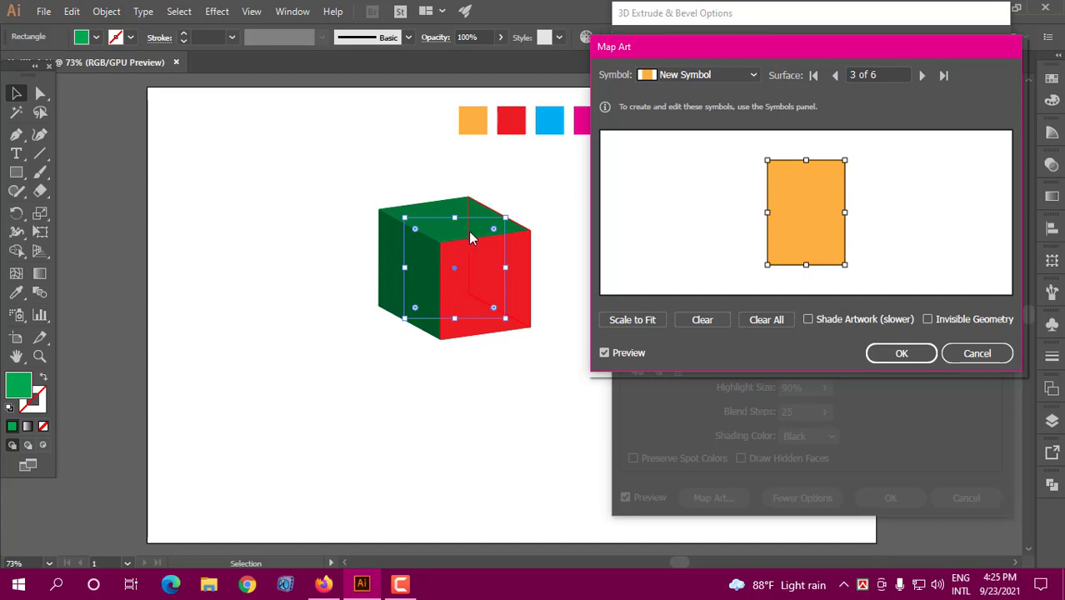
click(921, 75)
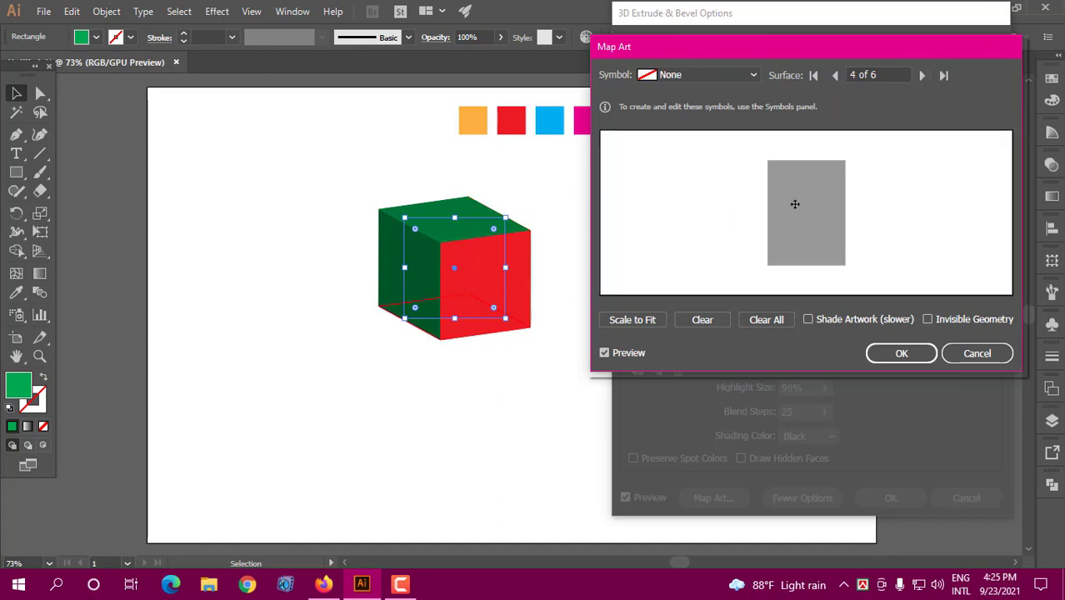
click(678, 75)
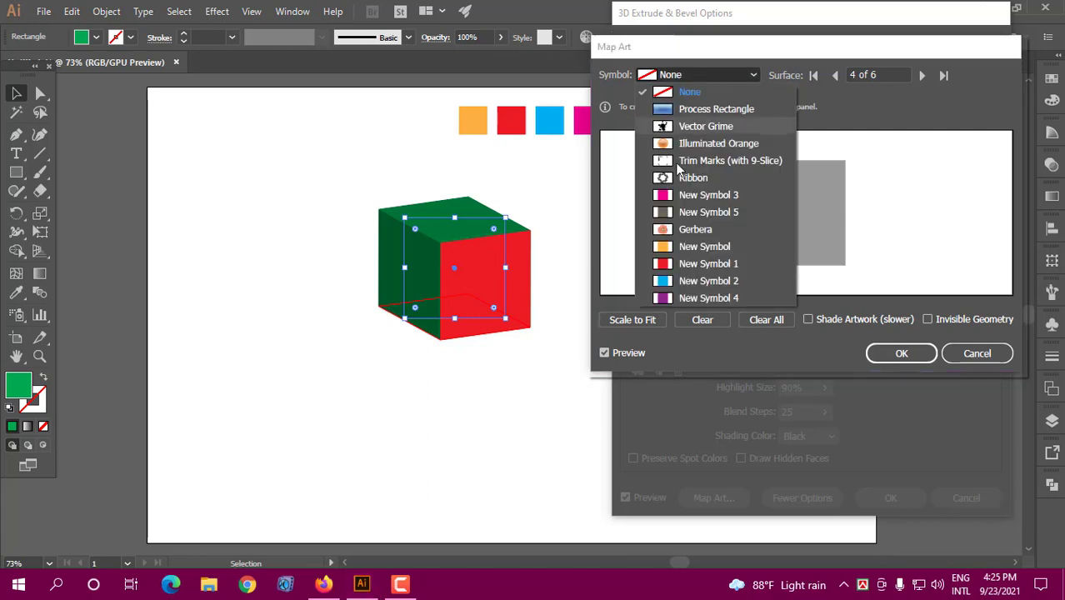
click(677, 297)
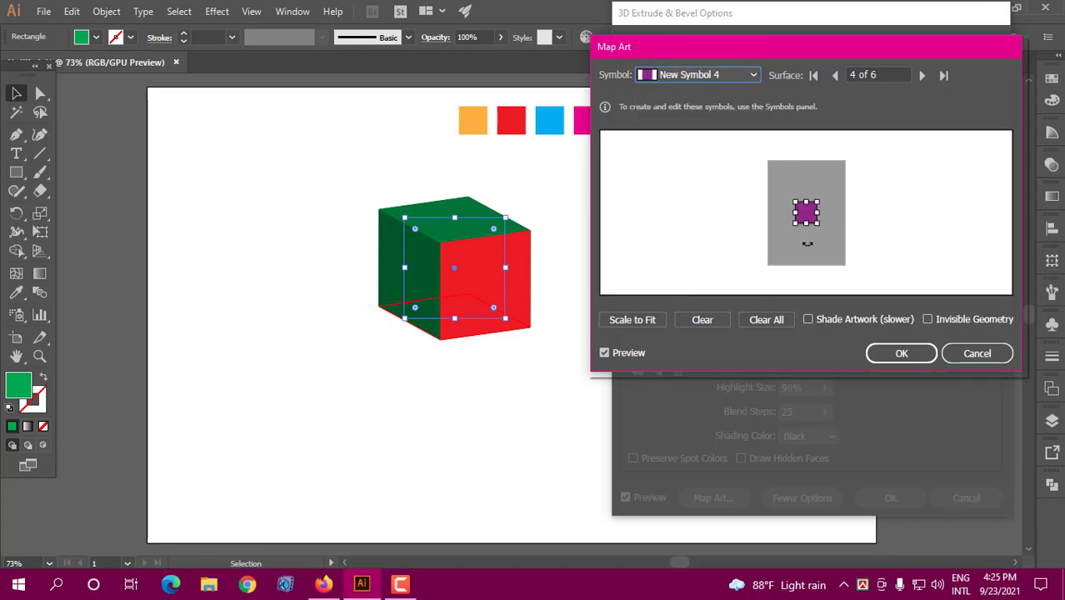
click(651, 320)
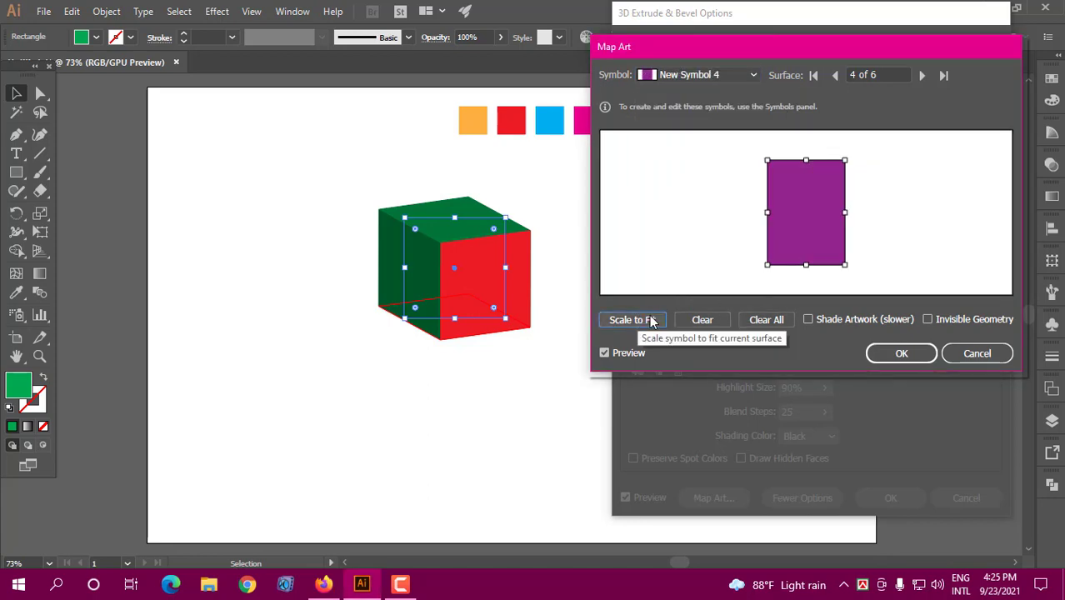
Map the grey-brown New Symbol 5 onto surface 5 of the cube and scale it to fit.
click(922, 76)
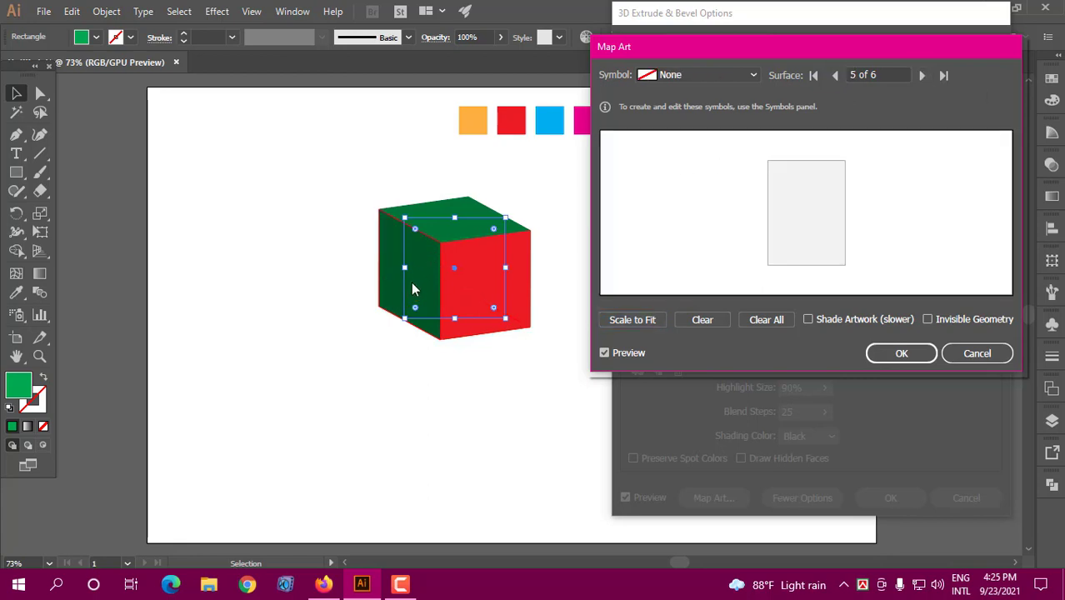
click(712, 76)
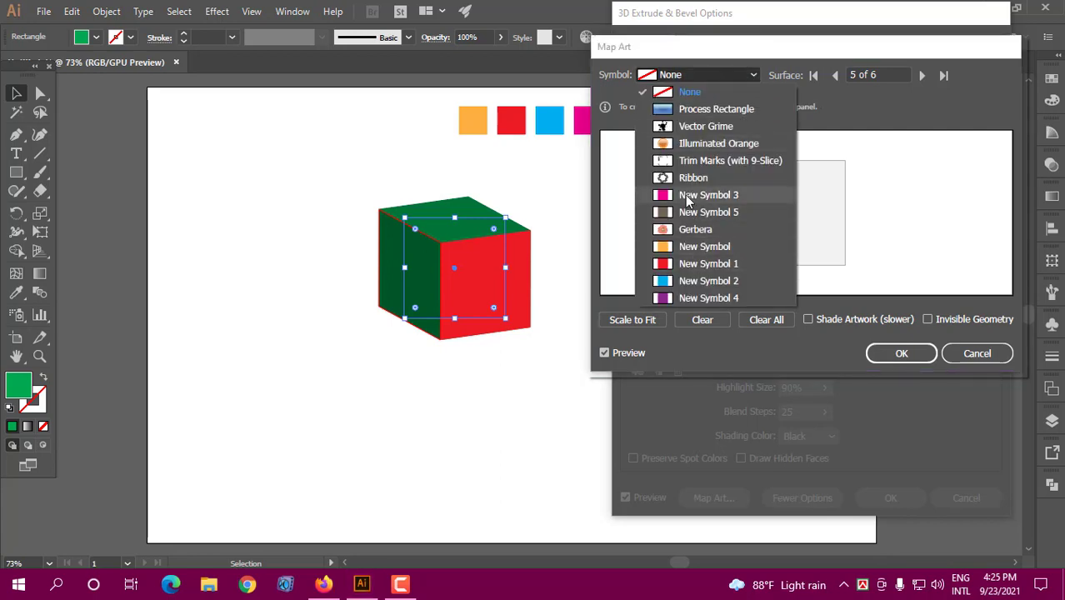
click(678, 213)
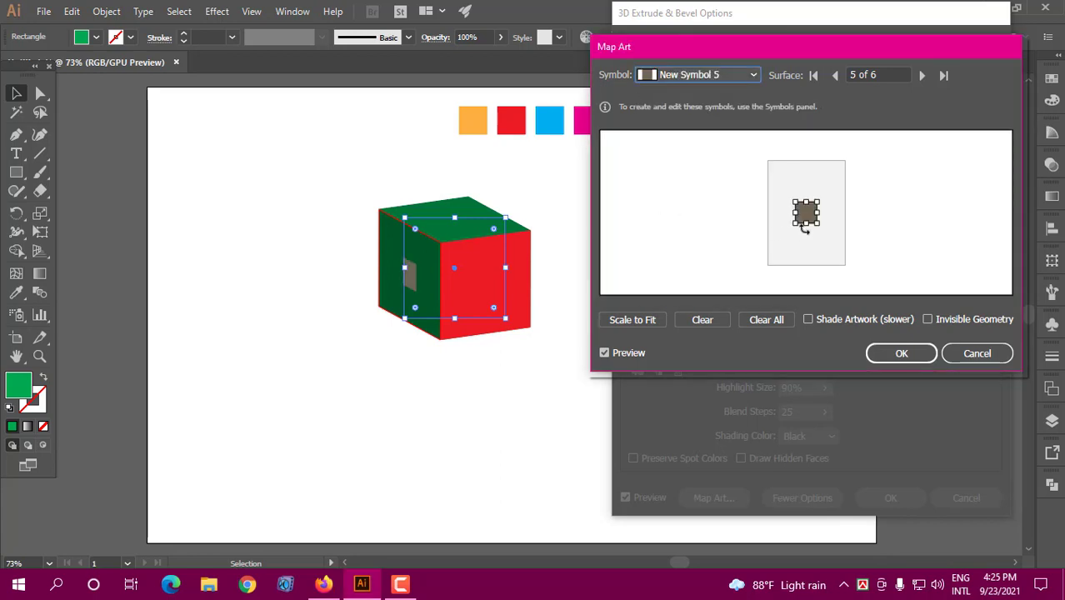
click(619, 320)
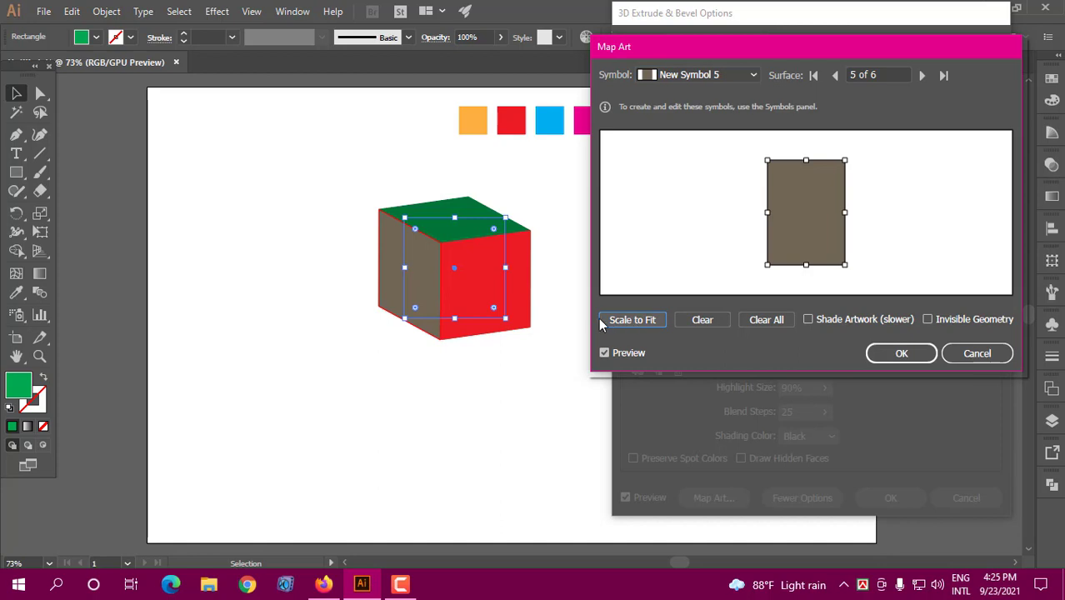
Map the magenta New Symbol 3 onto surface 6 of the cube and scale it to fit.
click(921, 75)
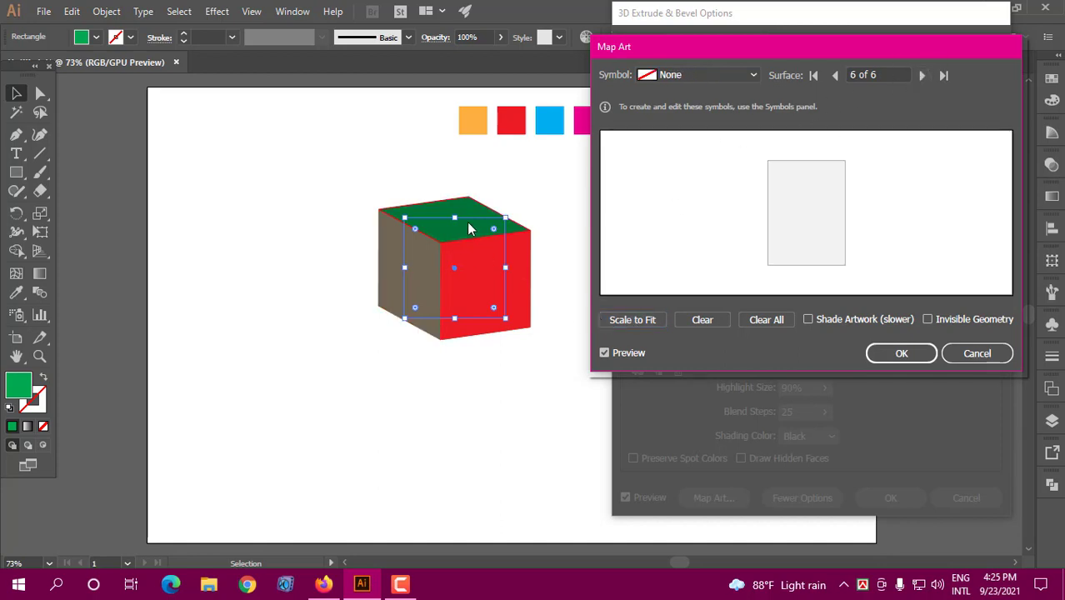
click(712, 74)
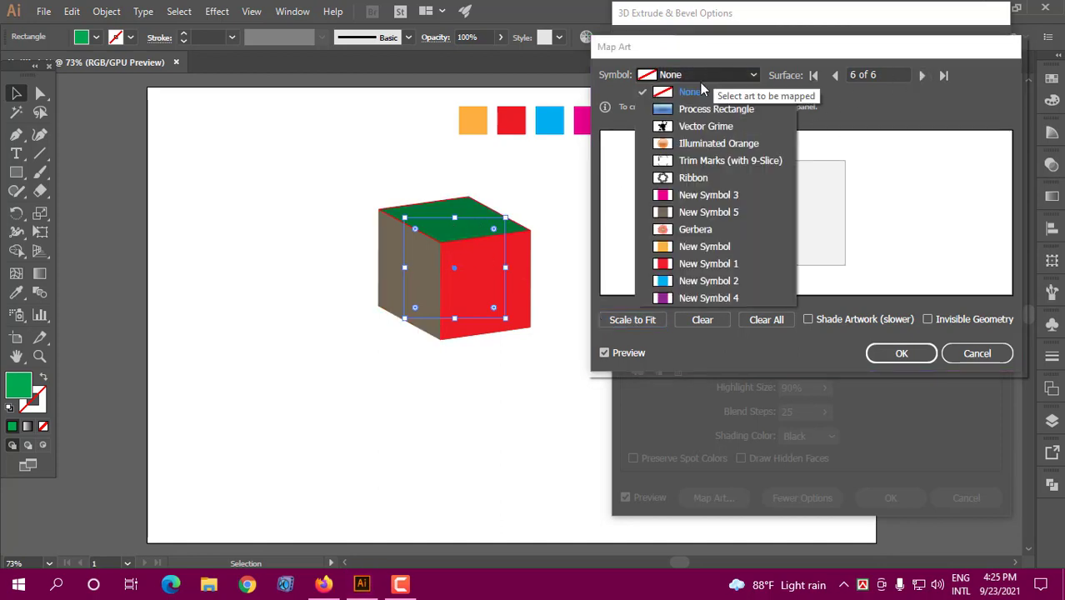
click(691, 195)
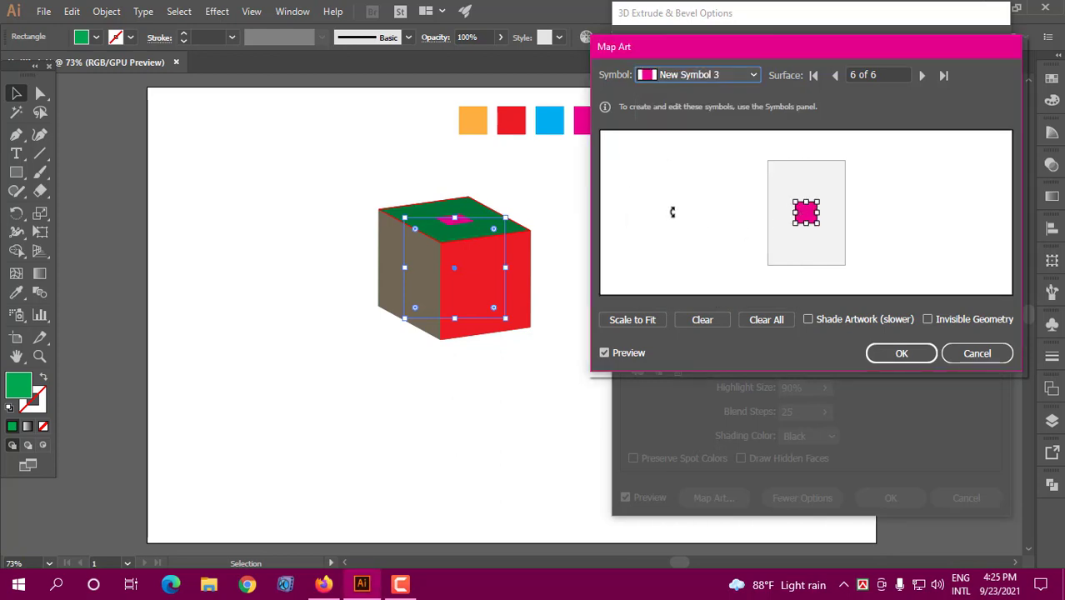
click(635, 320)
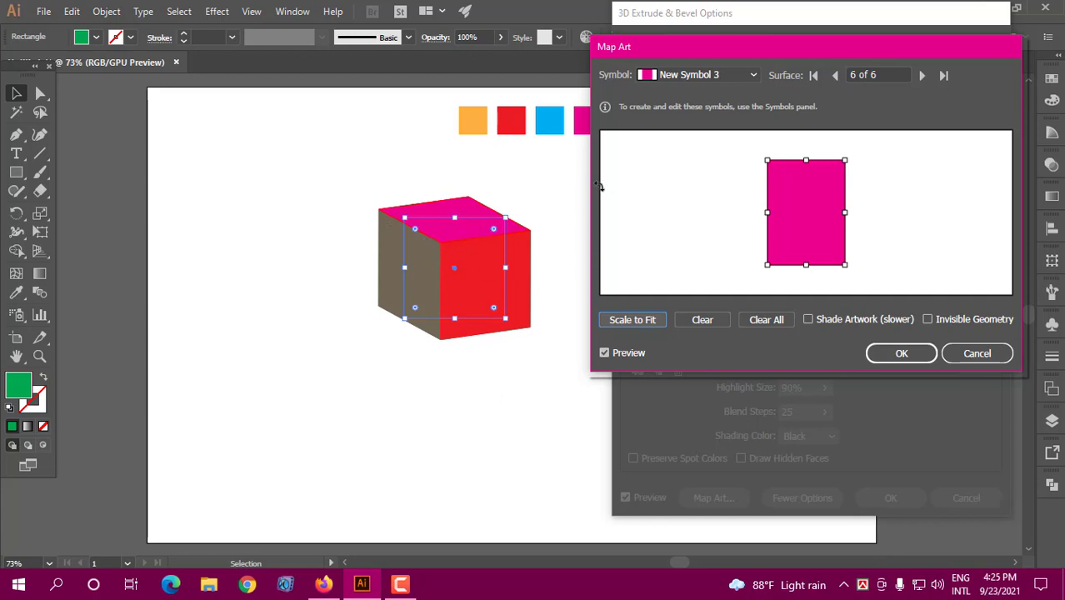
Accept the Map Art symbol assignments for all six cube surfaces.
drag(750, 56, 727, 79)
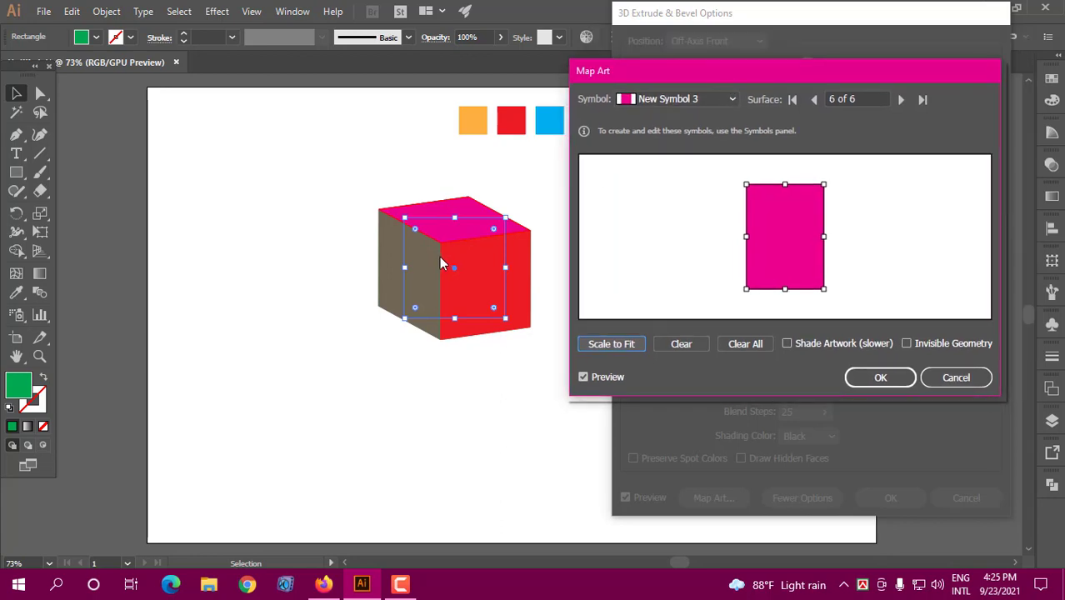
click(873, 382)
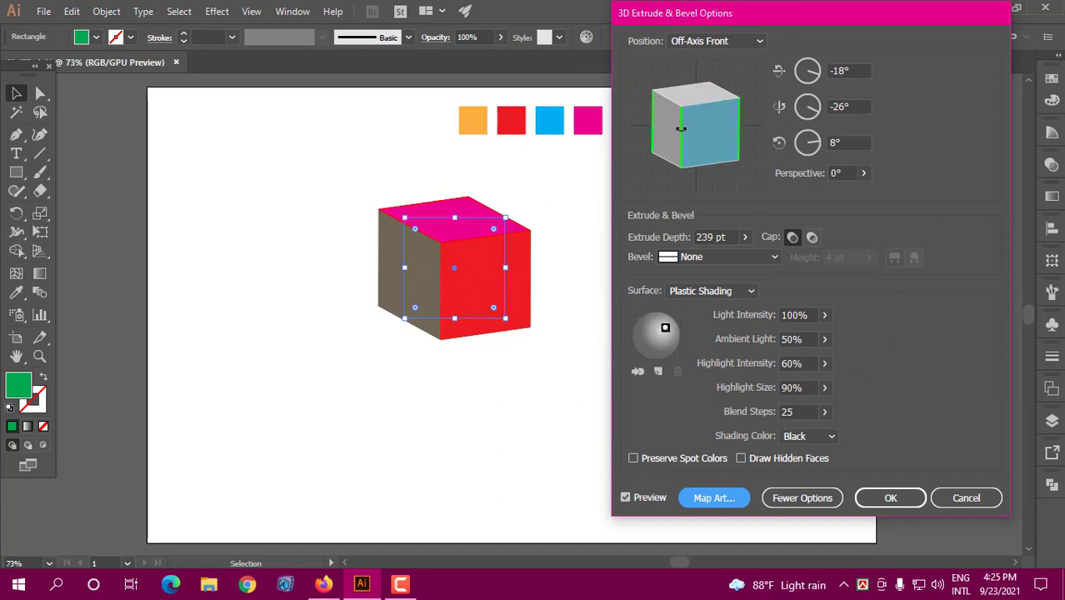
Rotate the cube freely with a custom rotation to inspect its mapped faces from several angles.
drag(701, 130, 660, 143)
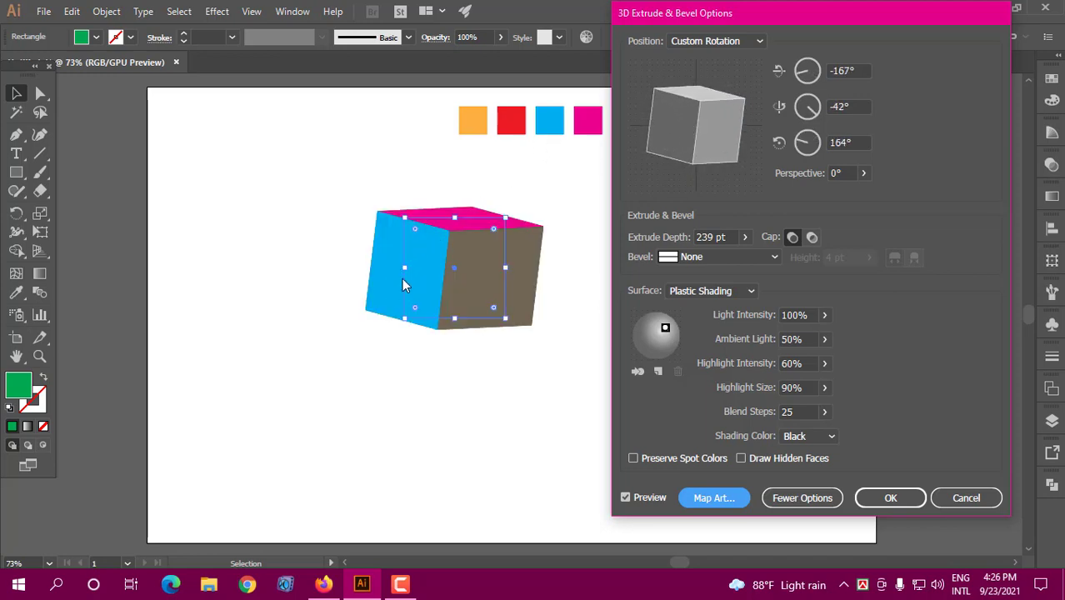
drag(674, 134, 651, 152)
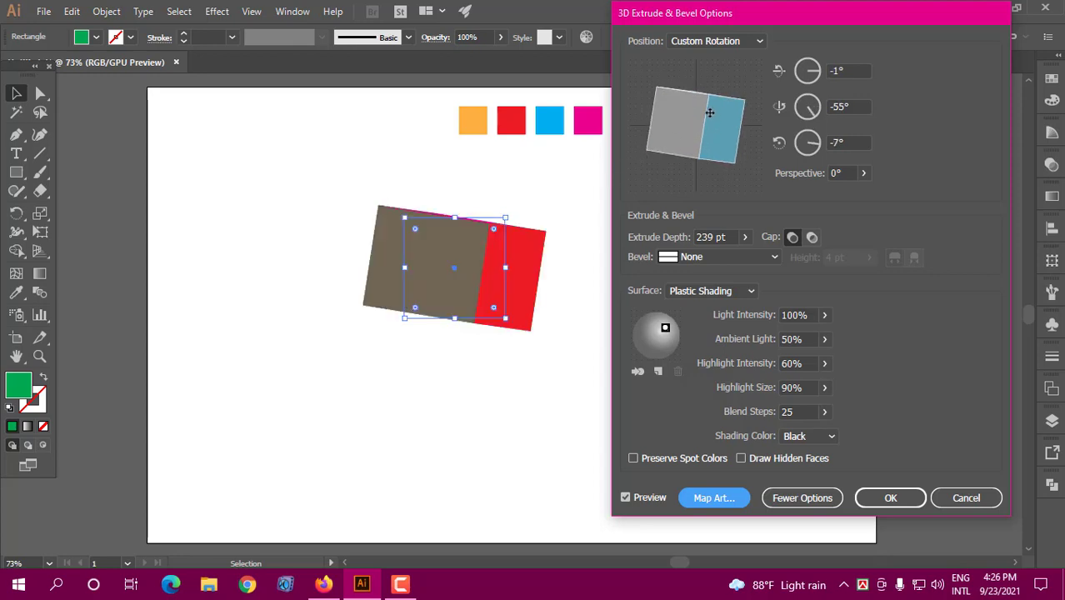
drag(709, 112, 682, 169)
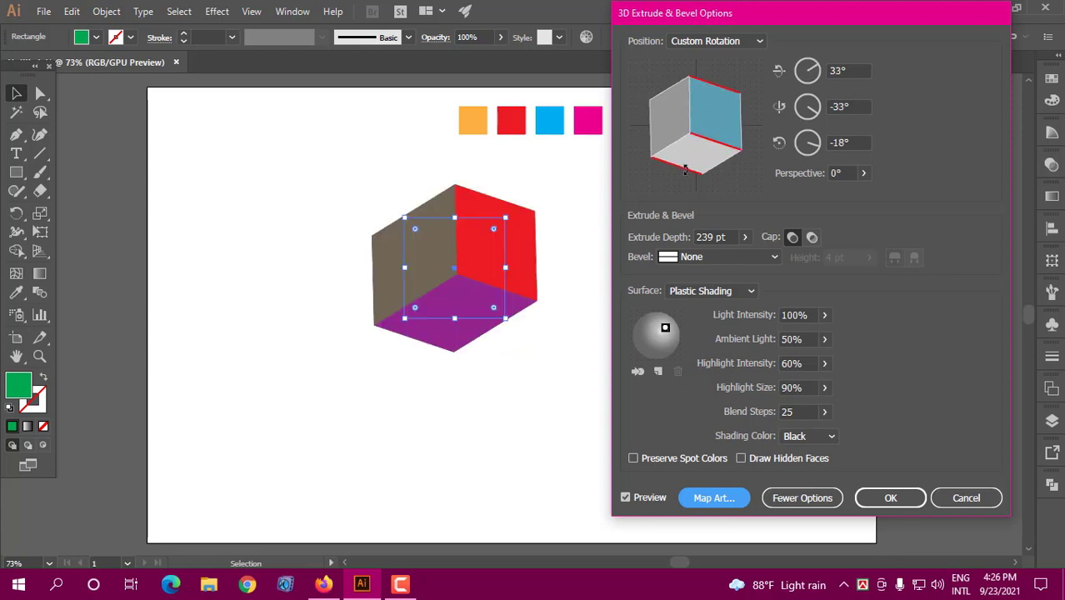
drag(708, 118, 710, 56)
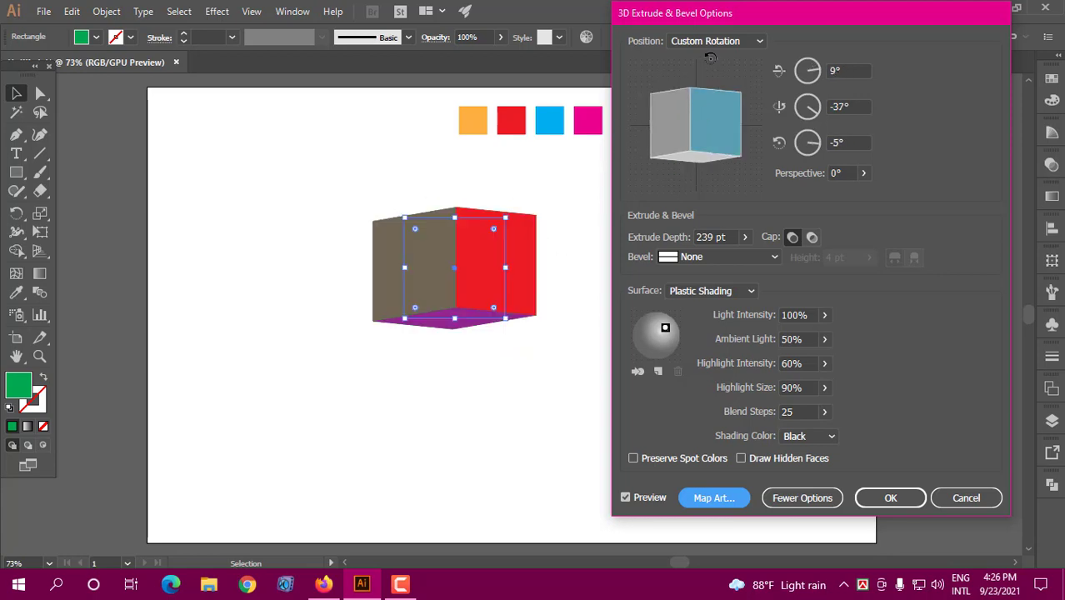
Preview the cube's mapped faces in the Front, Back, Left, Right, Top and Bottom position presets.
click(712, 43)
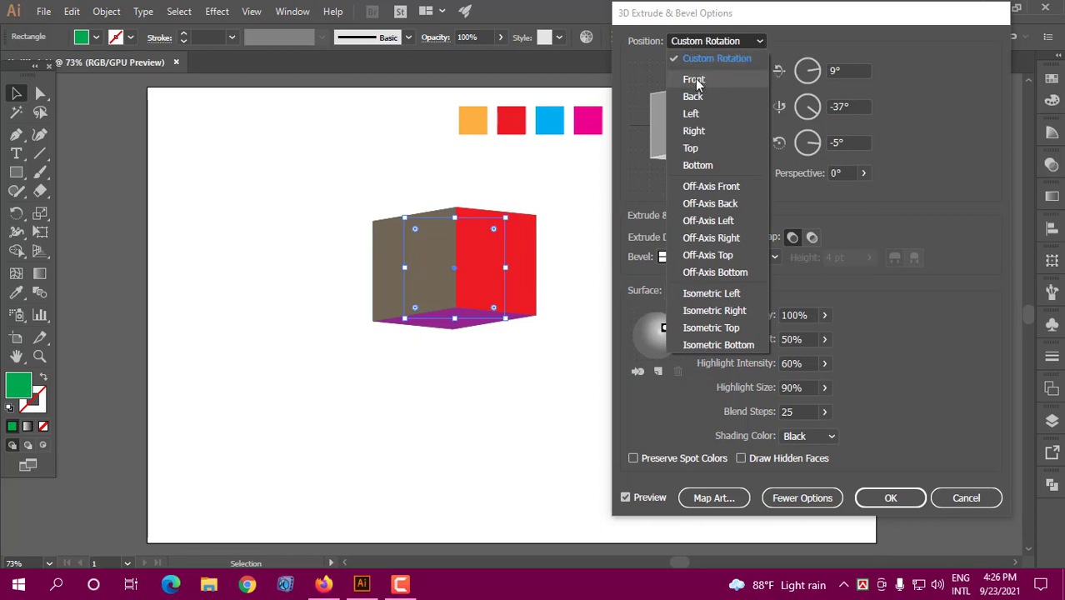
click(694, 80)
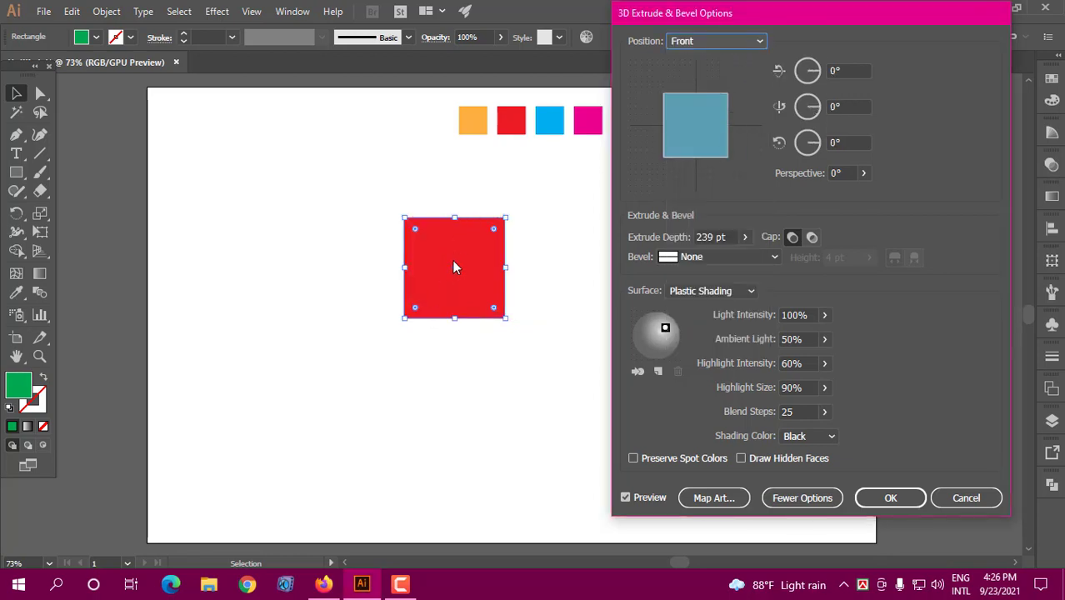
click(708, 40)
click(696, 94)
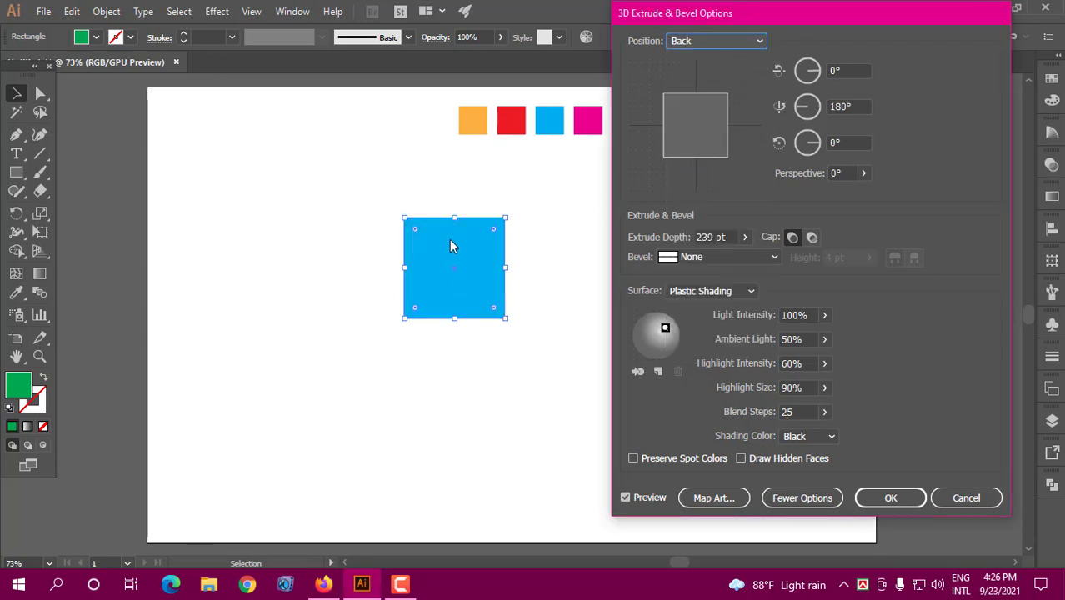
click(708, 42)
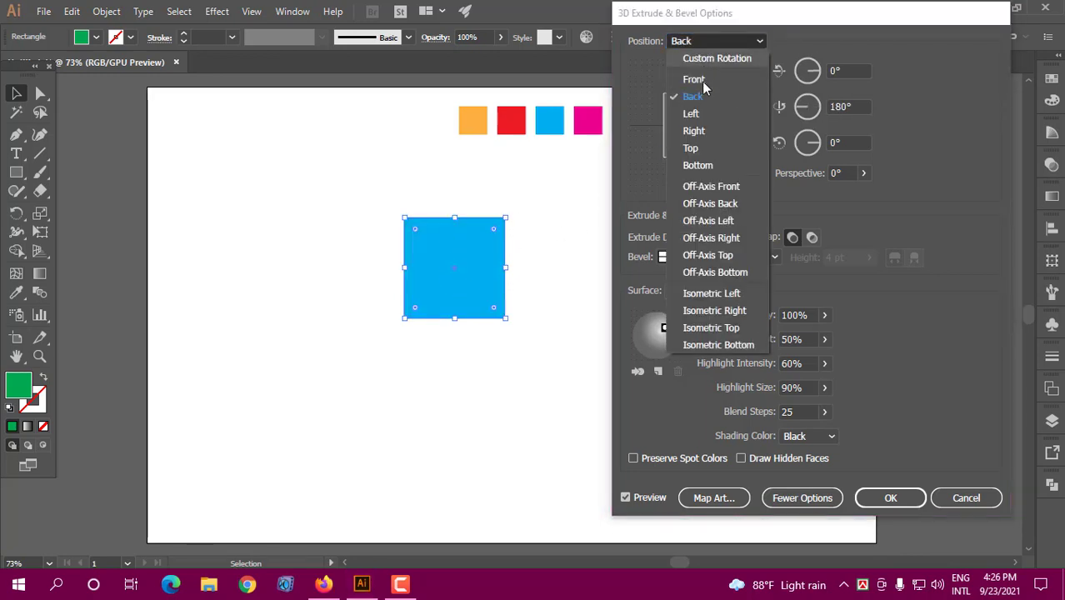
click(699, 110)
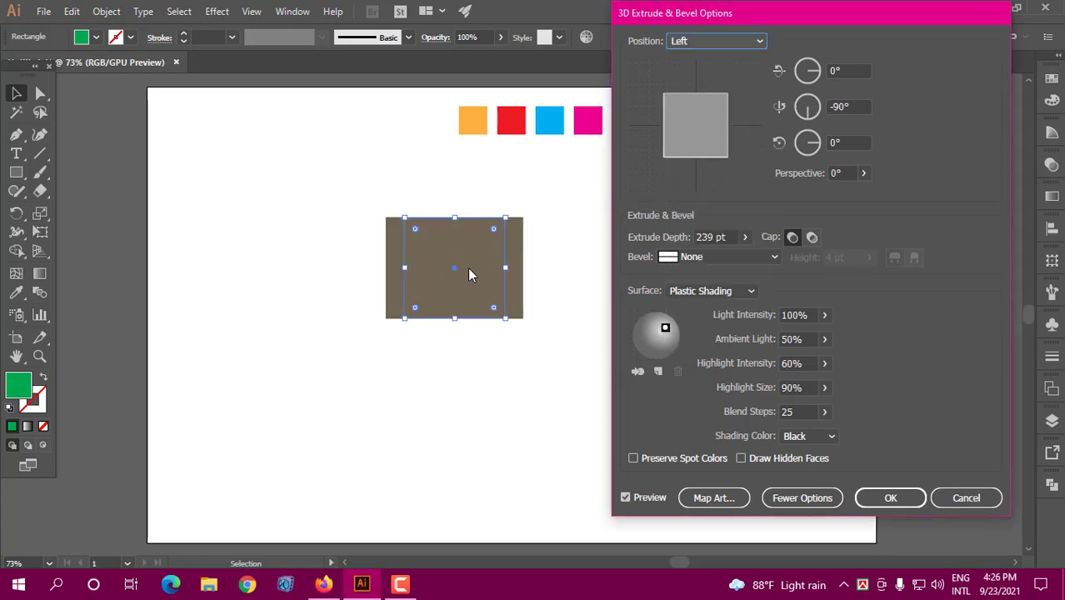
click(701, 41)
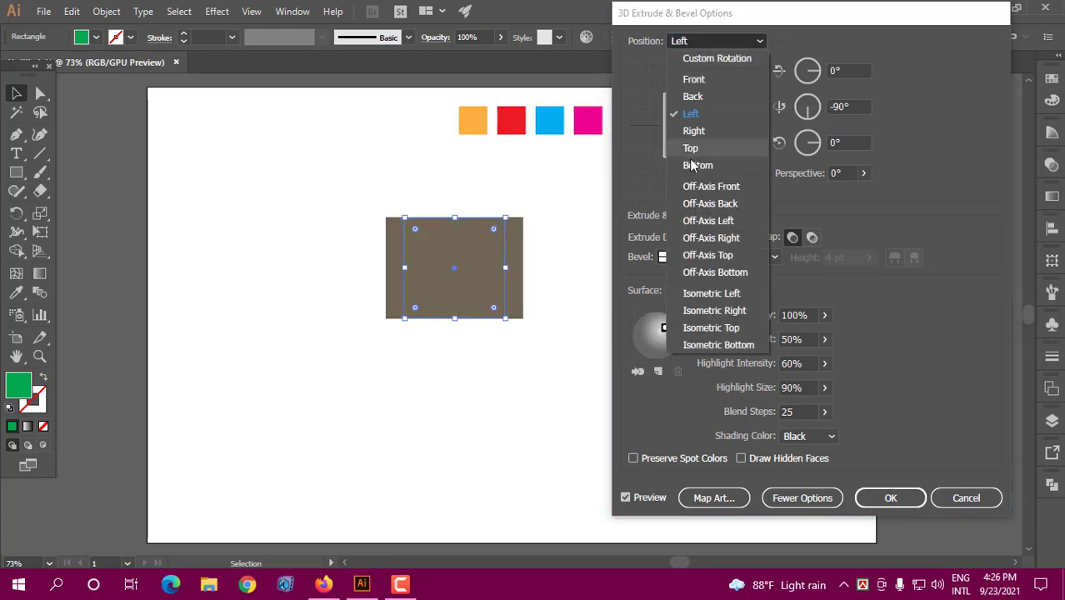
click(699, 129)
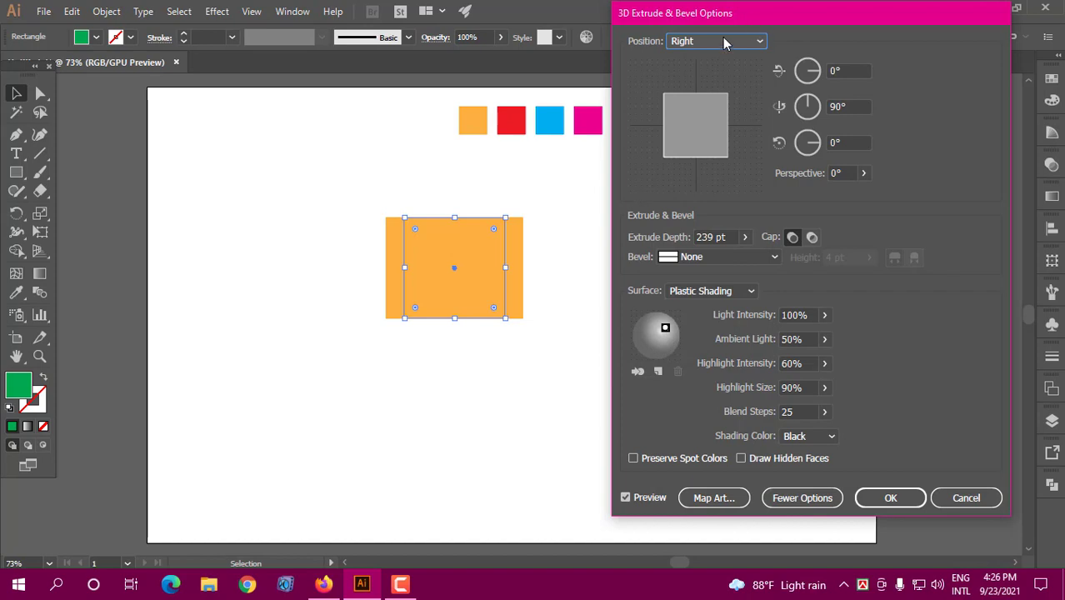
click(722, 40)
click(698, 146)
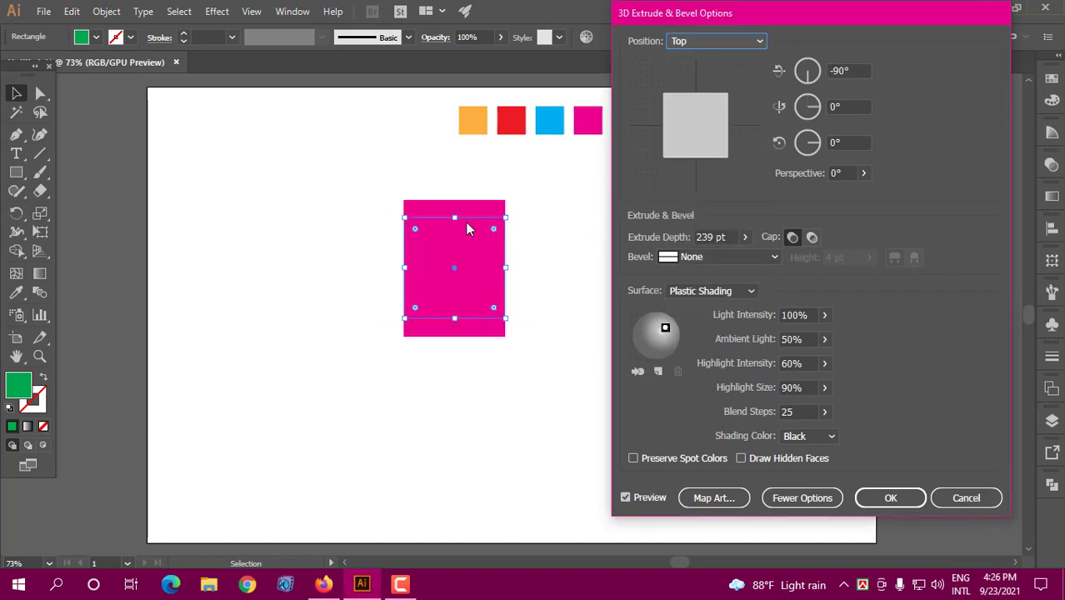
click(703, 43)
click(696, 166)
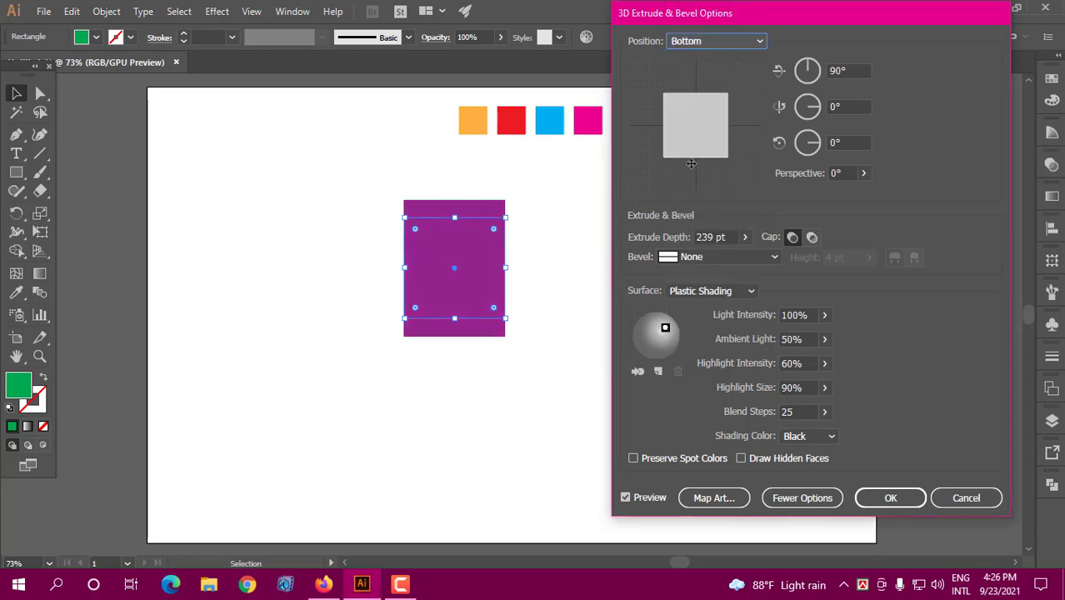
Preview the cube in the Off-Axis Front, Back, Left, Right, Top and Bottom position presets.
click(710, 40)
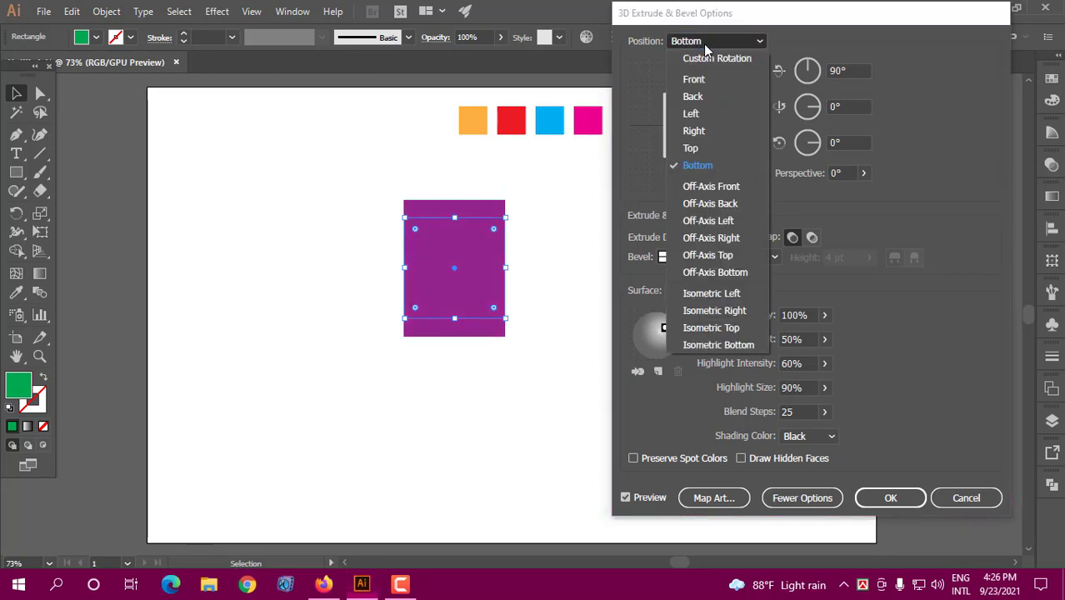
click(706, 186)
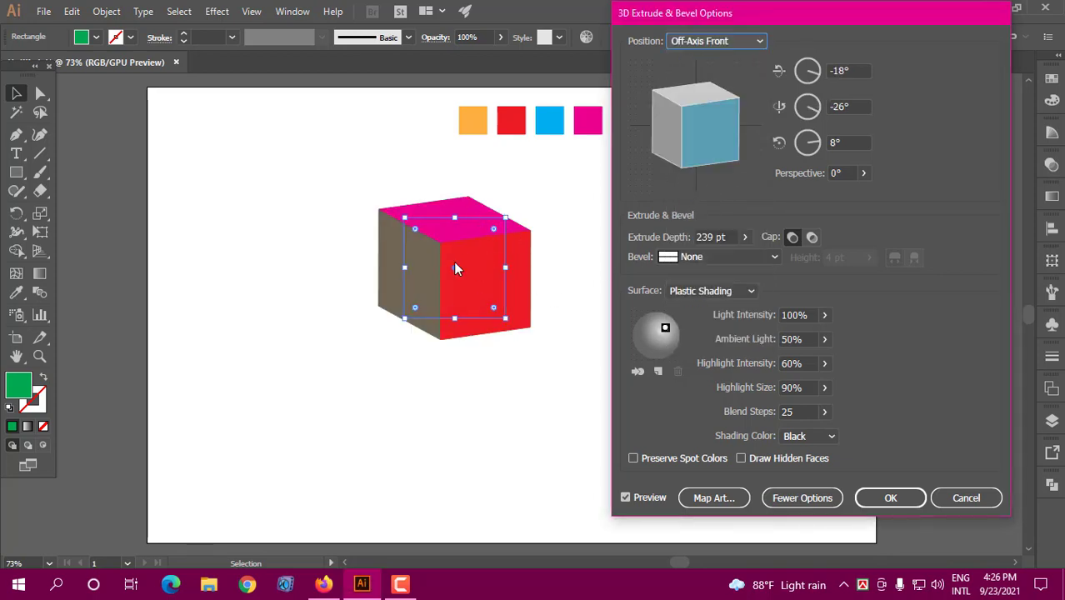
click(713, 45)
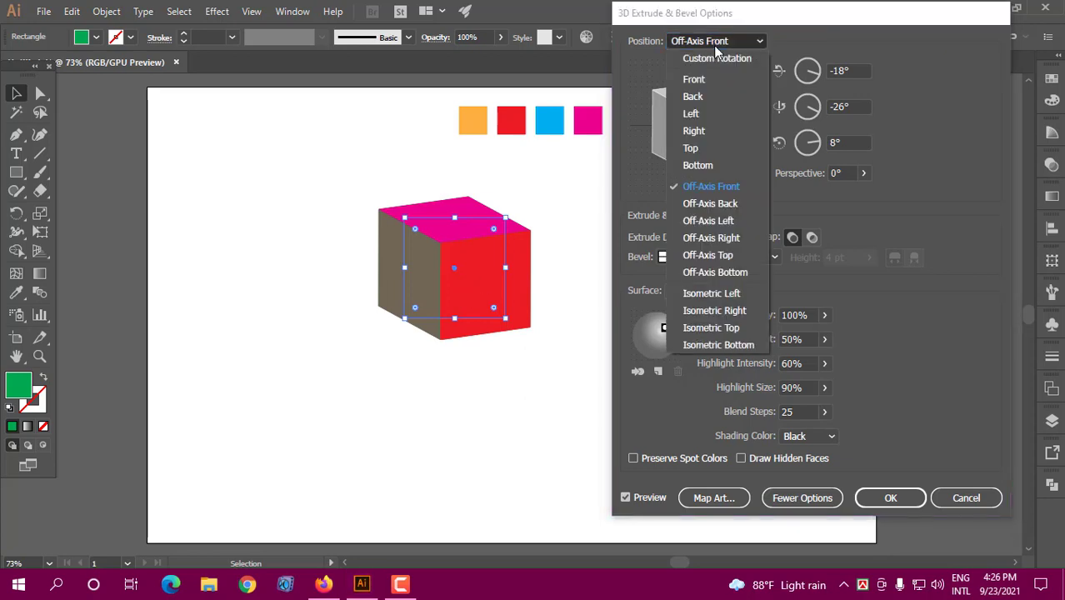
click(706, 204)
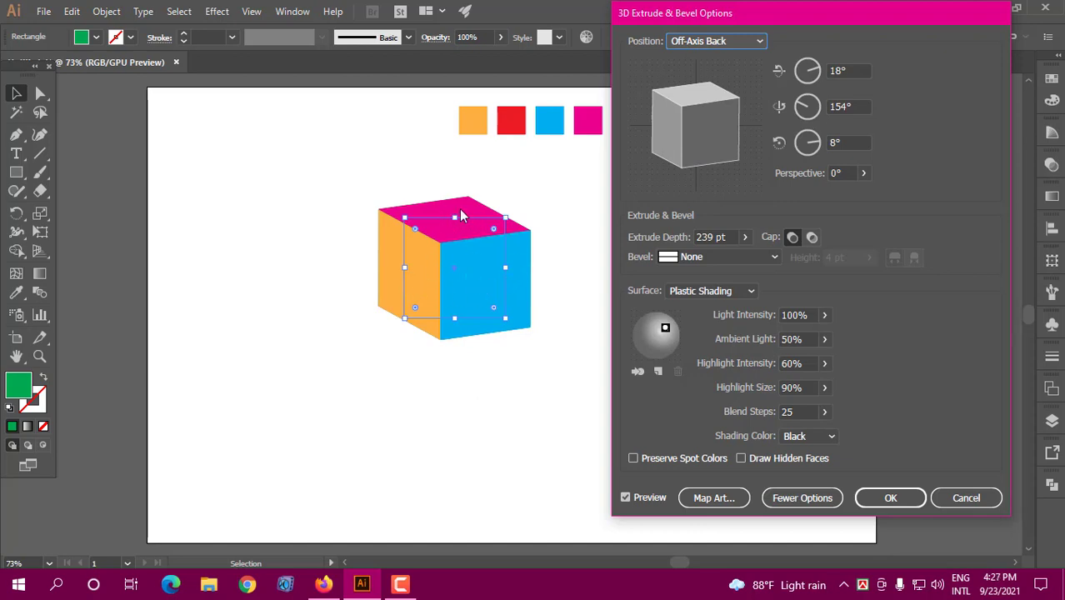
click(707, 43)
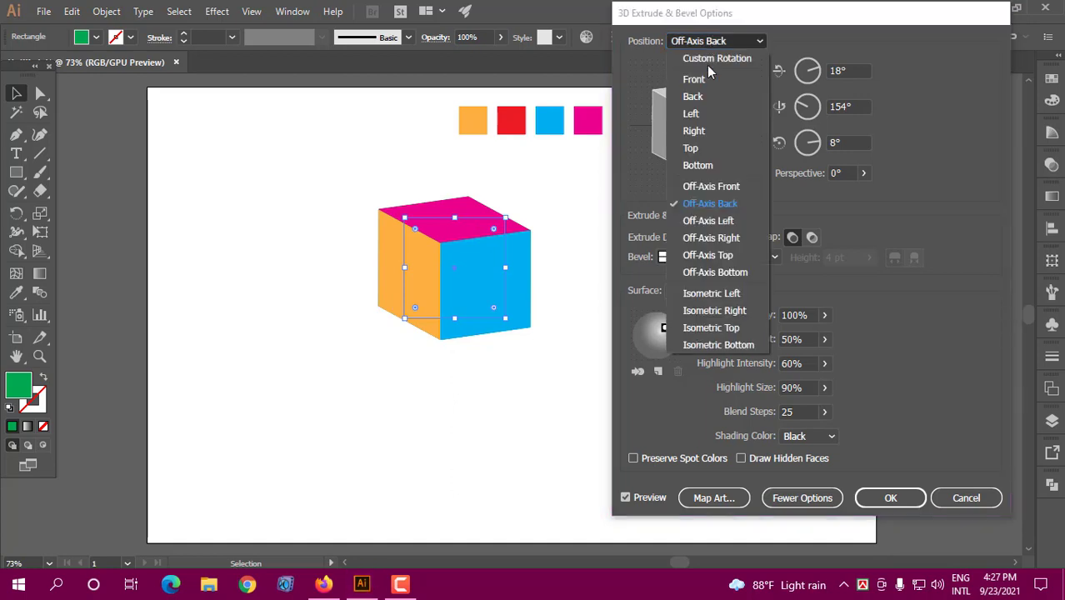
click(708, 221)
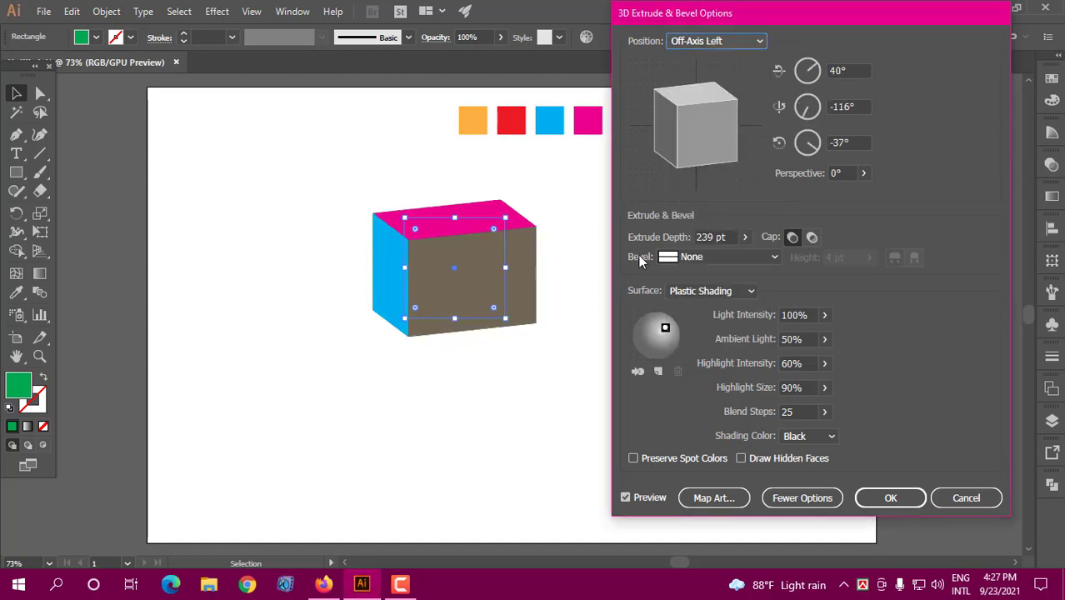
click(703, 41)
click(707, 237)
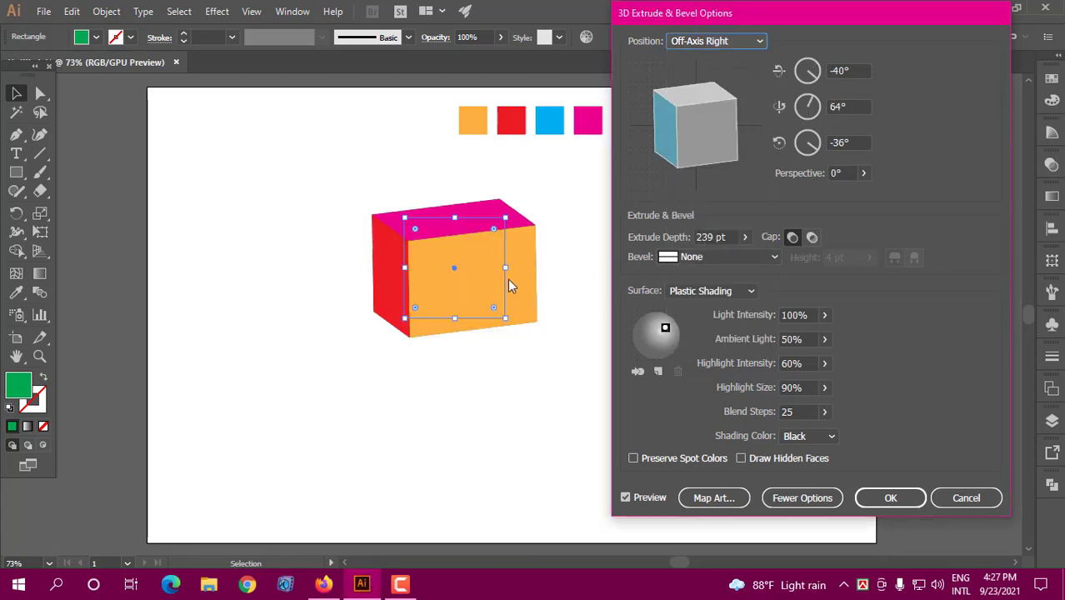
click(728, 42)
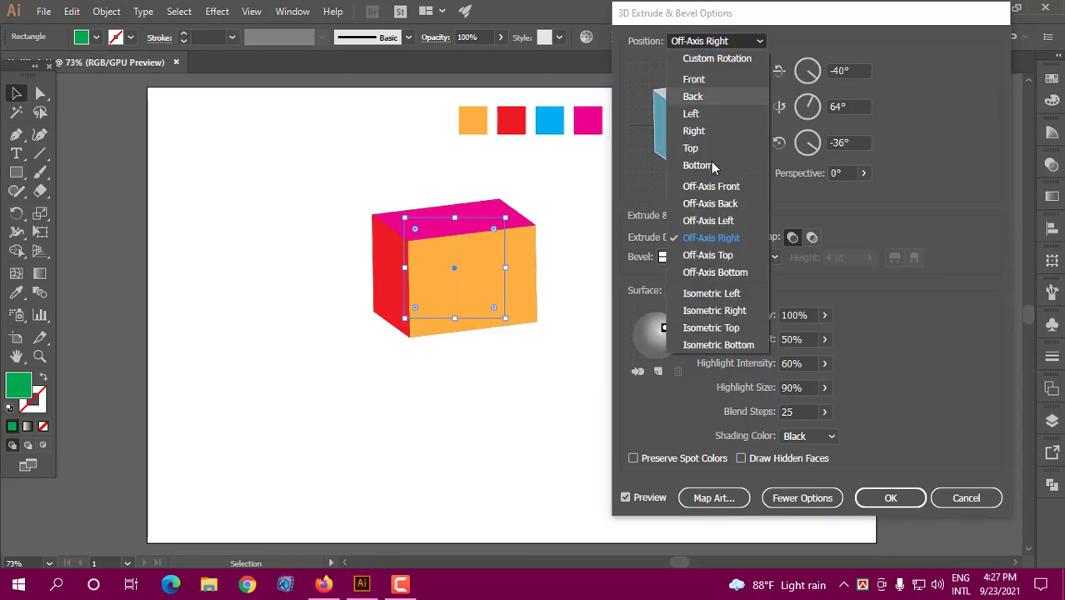
click(705, 257)
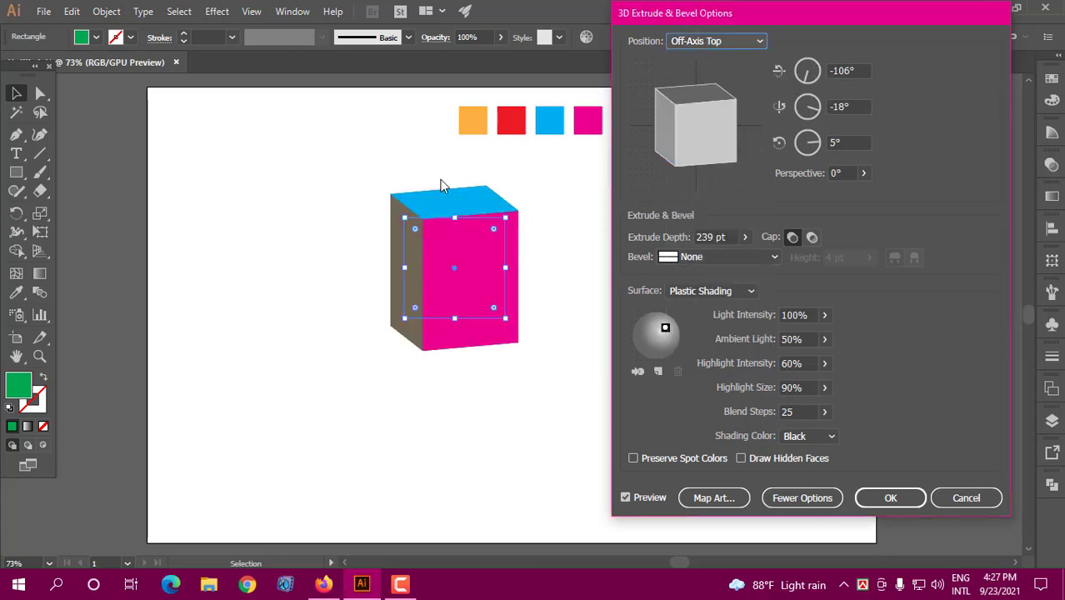
click(721, 42)
click(702, 273)
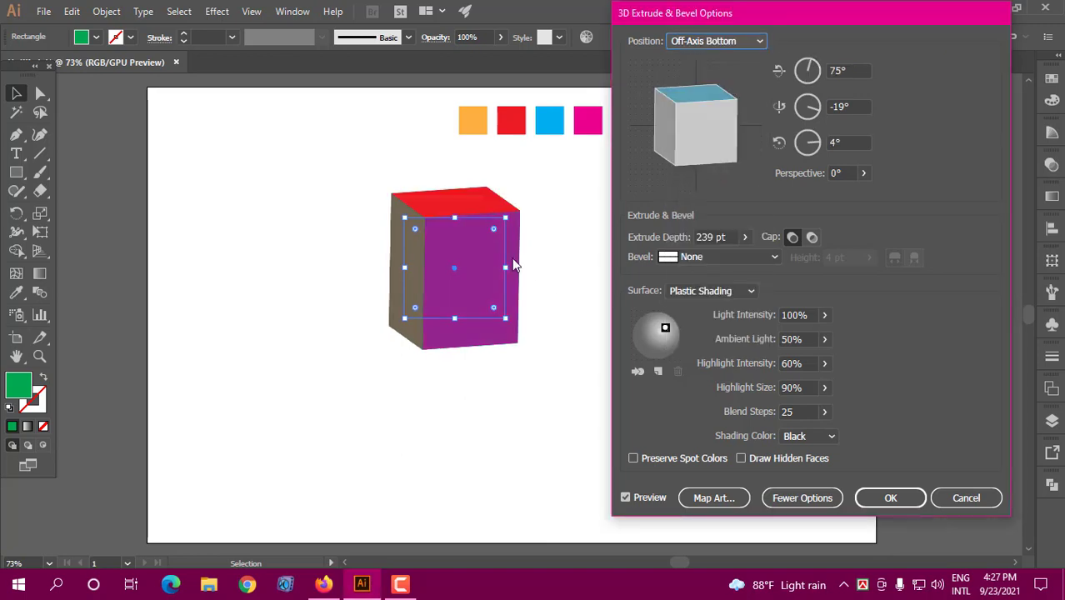
Preview the cube in the Isometric Left, Isometric Right and Isometric Top position presets.
click(720, 41)
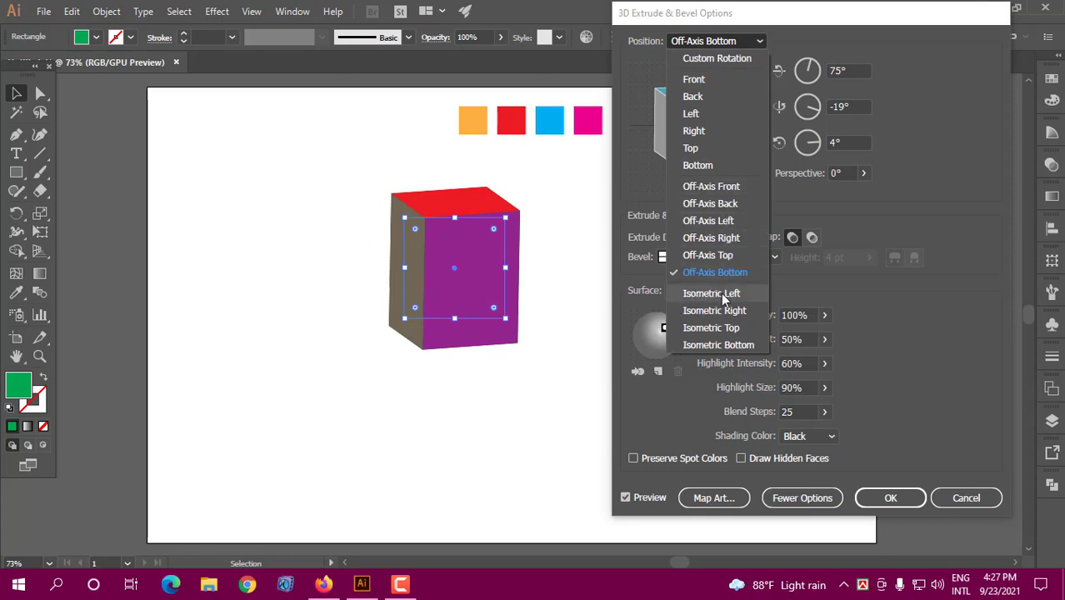
click(721, 296)
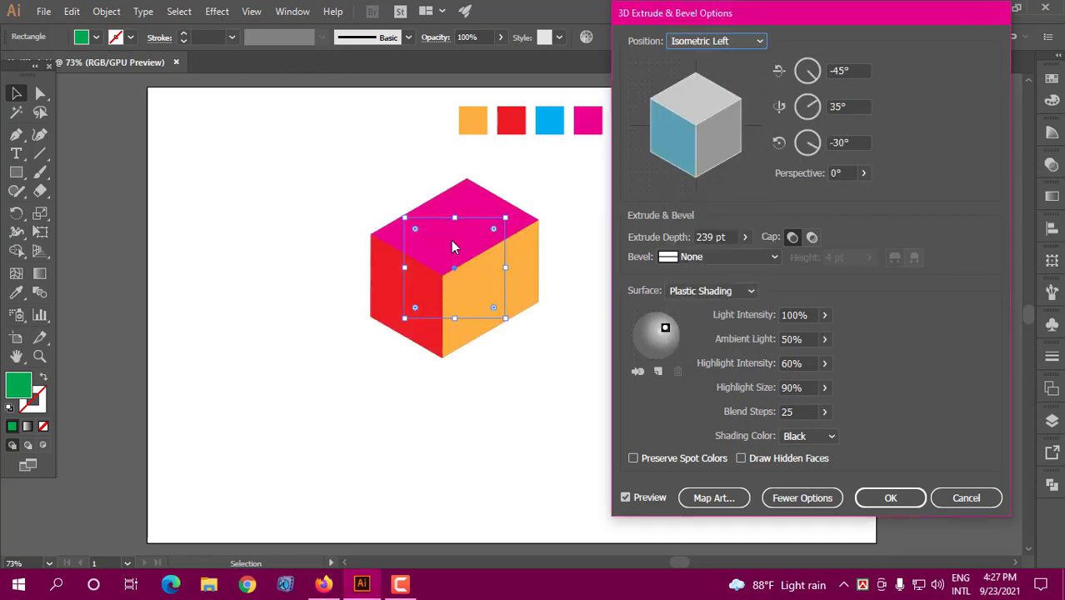
click(715, 41)
click(712, 307)
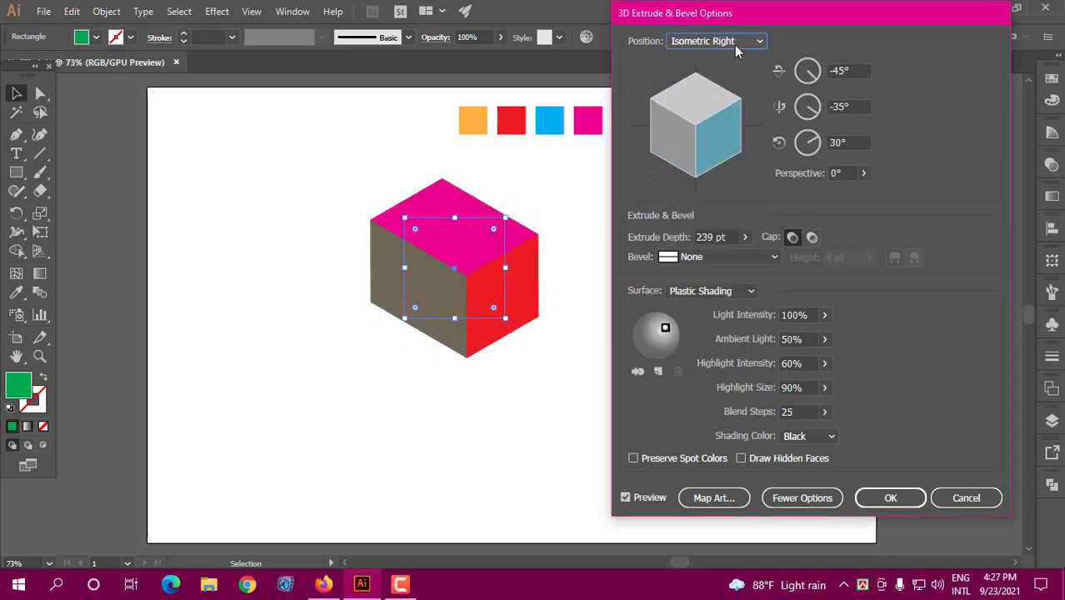
click(716, 42)
click(714, 328)
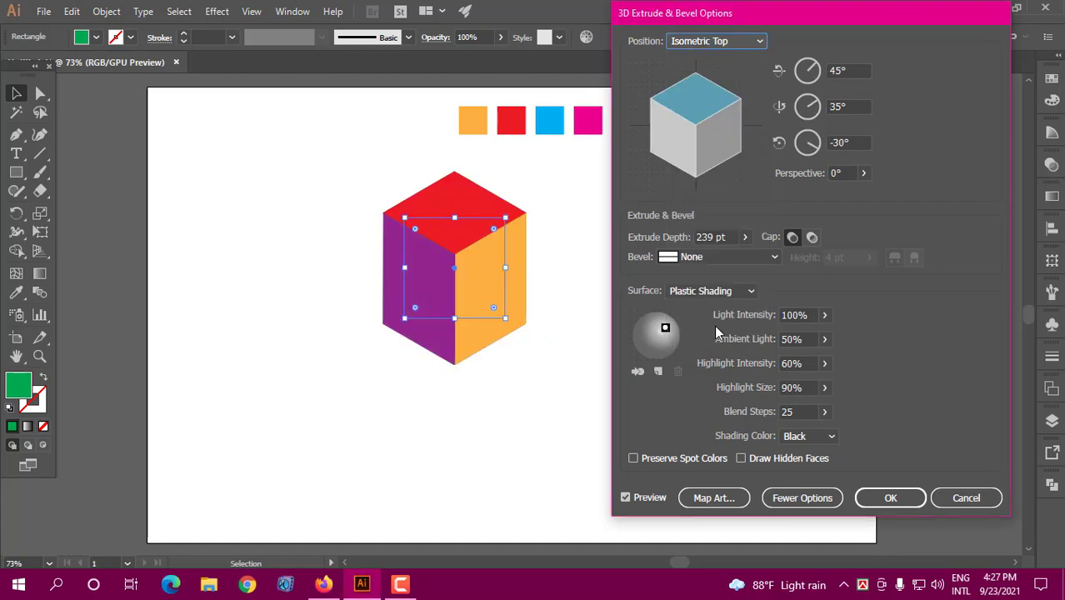
Apply the 3D effect with the Off-Axis Front position and move the cube slightly right and down on the artboard.
click(713, 41)
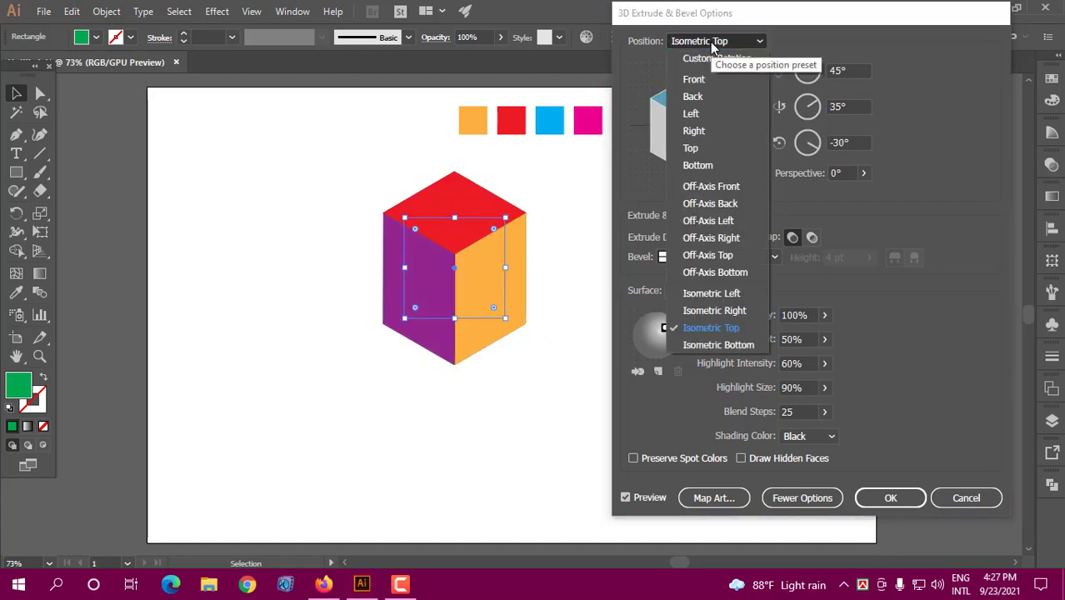
click(721, 186)
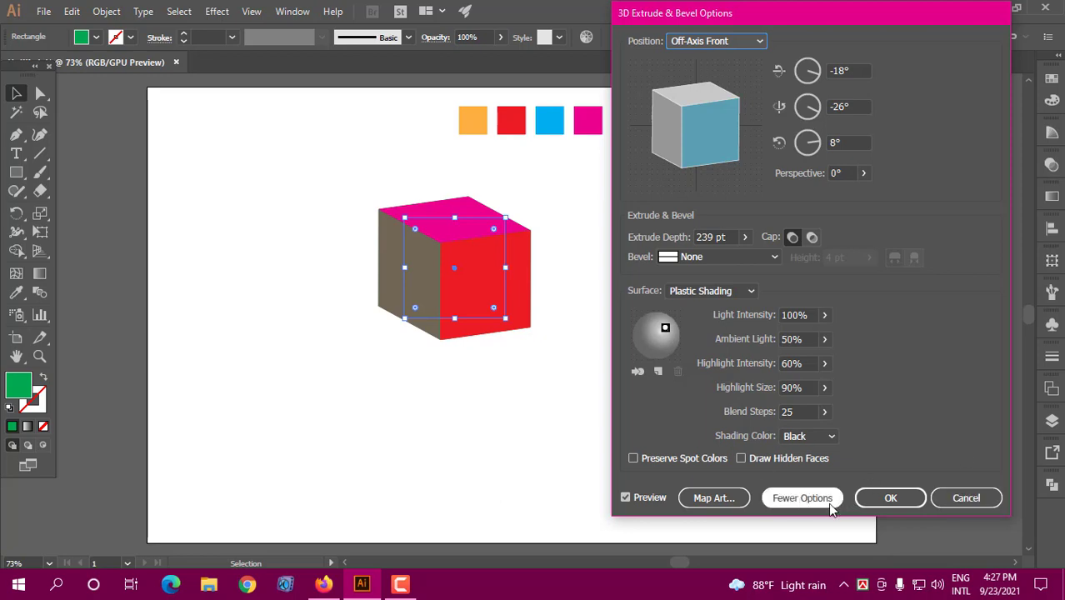
click(802, 497)
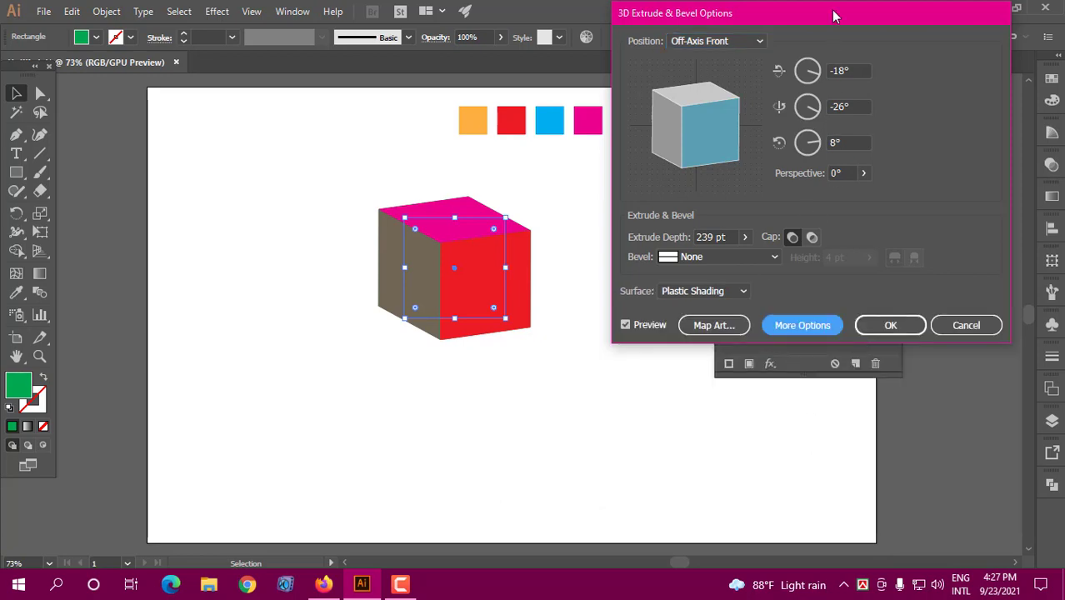
drag(836, 15, 846, 102)
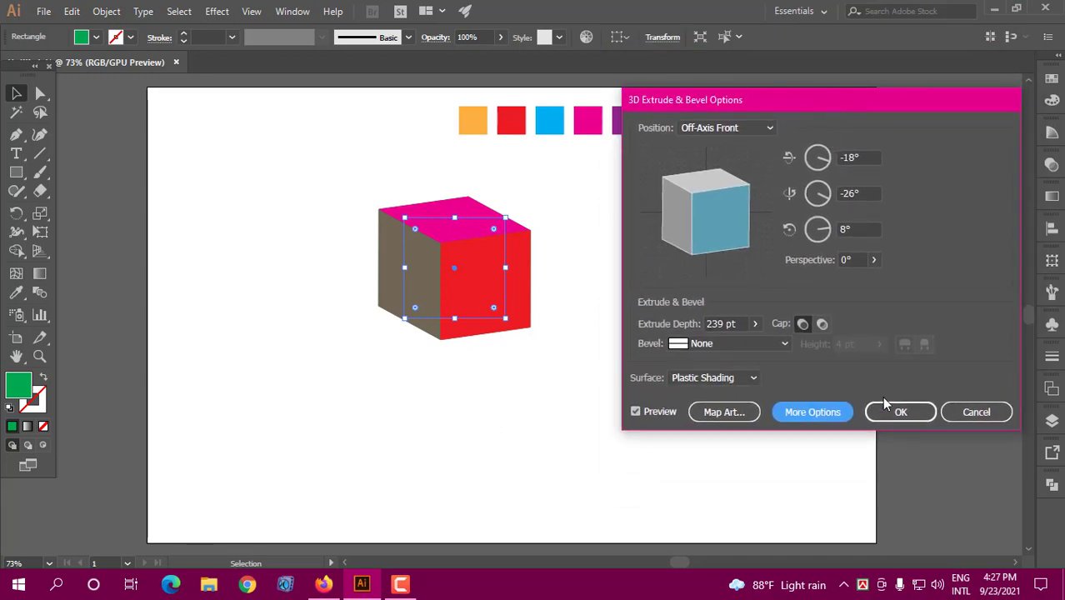
click(903, 412)
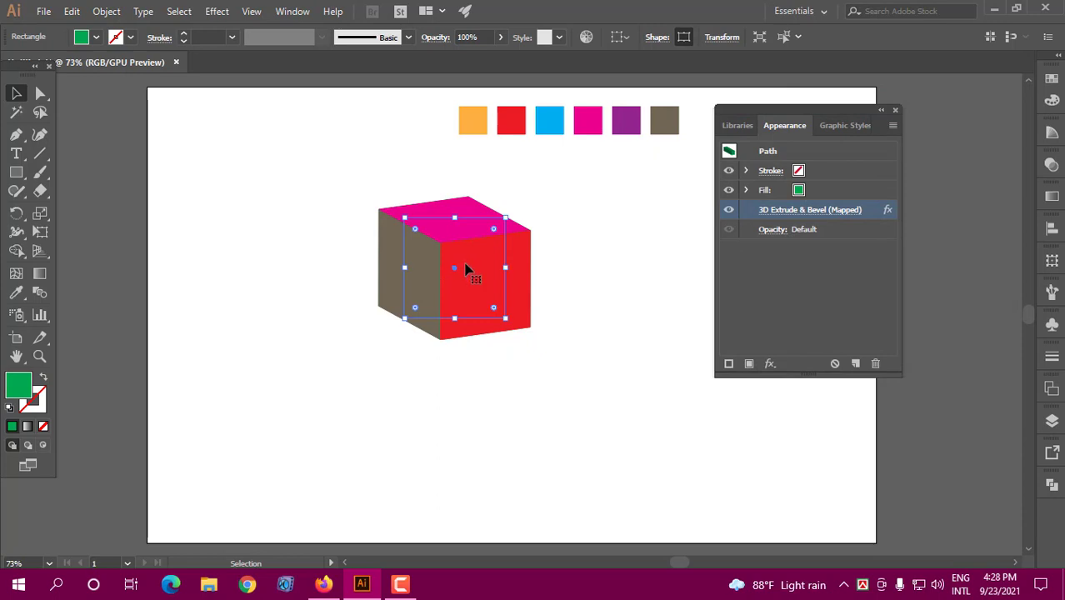
drag(468, 267, 501, 277)
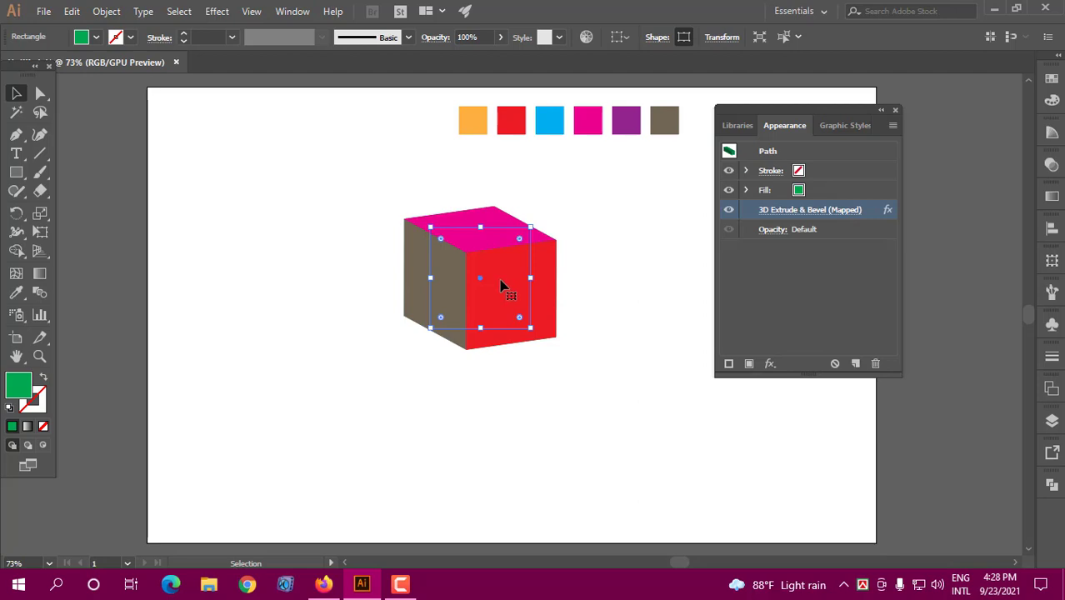
Duplicate the cube at the artboard's left edge and expand the appearance of the original cube.
drag(497, 287, 63, 246)
click(527, 309)
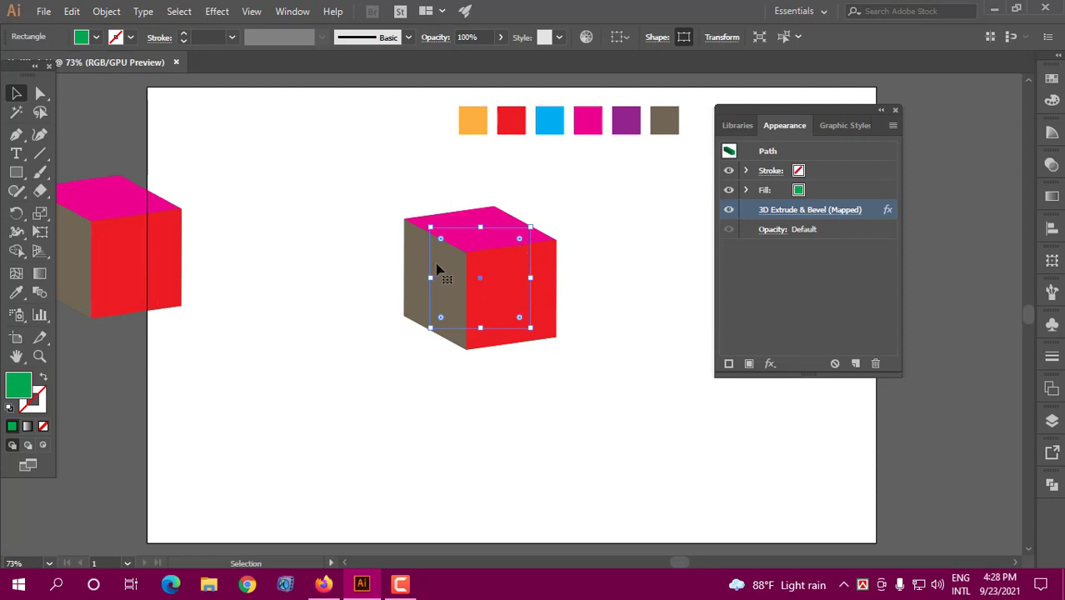
click(106, 12)
click(105, 13)
click(106, 11)
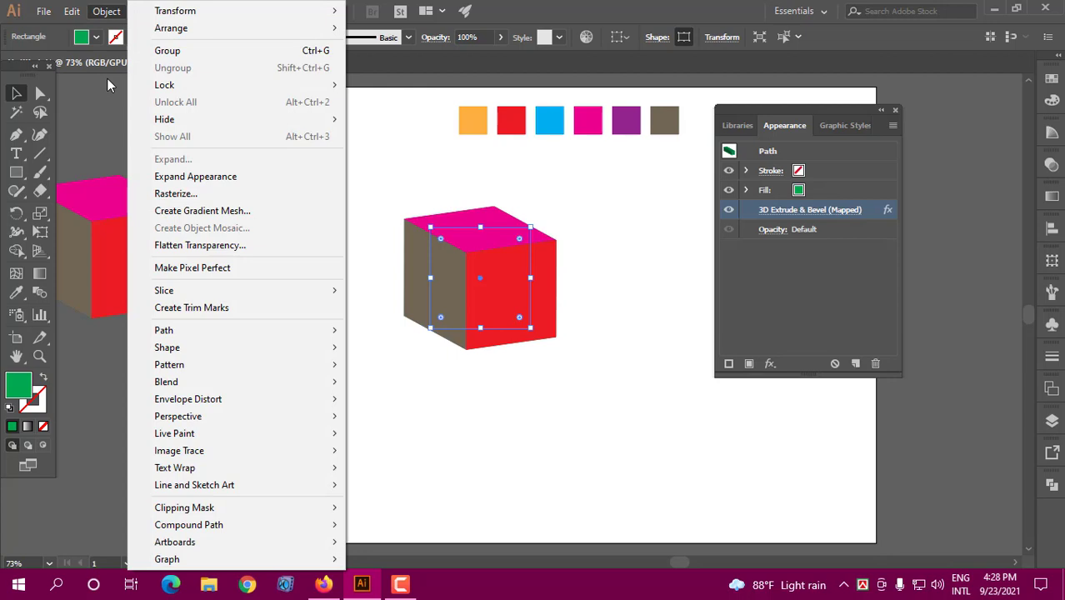
click(194, 176)
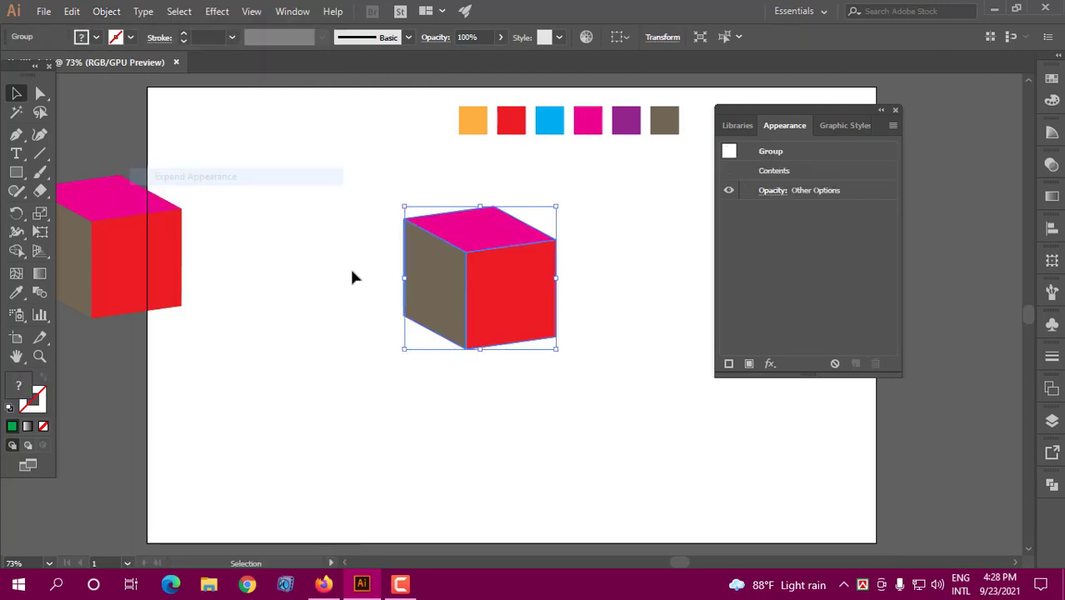
click(586, 308)
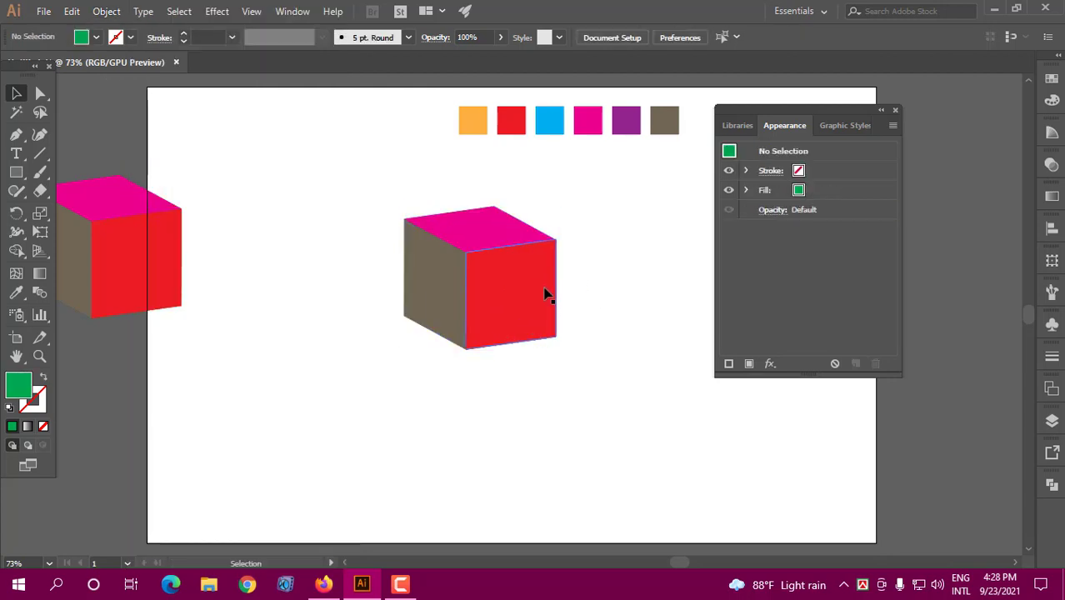
Ungroup the expanded cube repeatedly until its three visible faces can be selected separately.
click(501, 281)
right_click(500, 279)
click(548, 389)
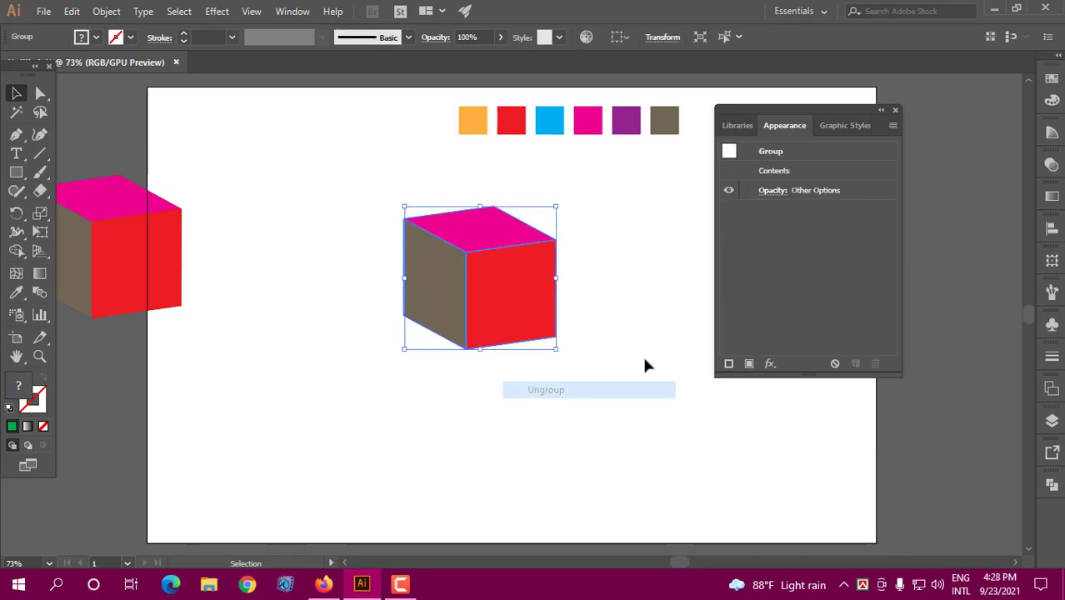
click(644, 364)
click(508, 293)
right_click(488, 265)
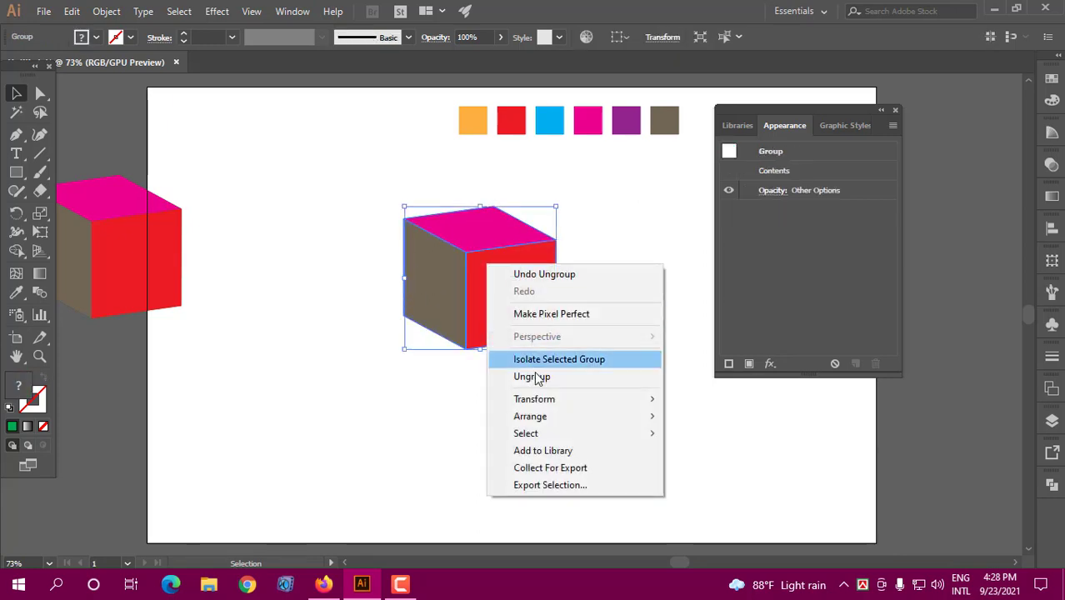
click(535, 376)
click(595, 288)
click(489, 237)
right_click(487, 233)
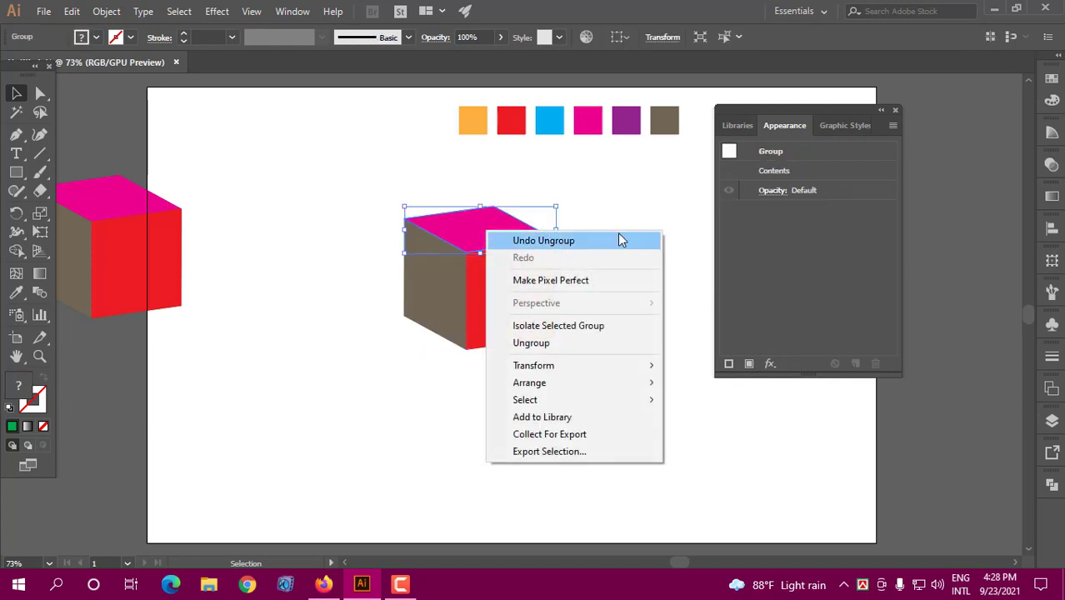
click(596, 183)
Move the red, brown and magenta faces apart, then shift them back closer together.
drag(507, 280, 623, 370)
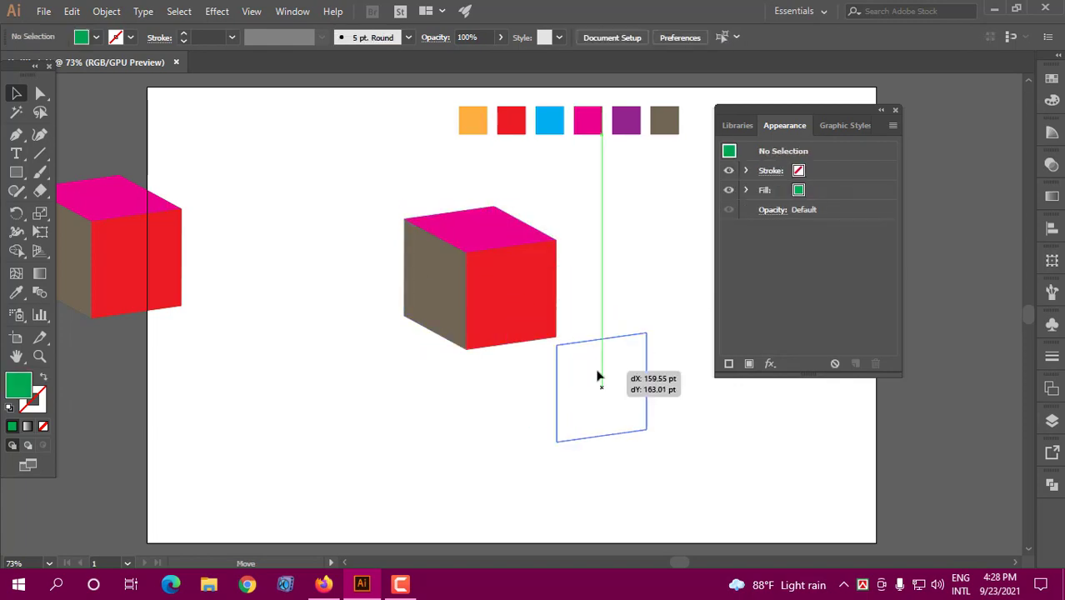
drag(442, 315, 357, 374)
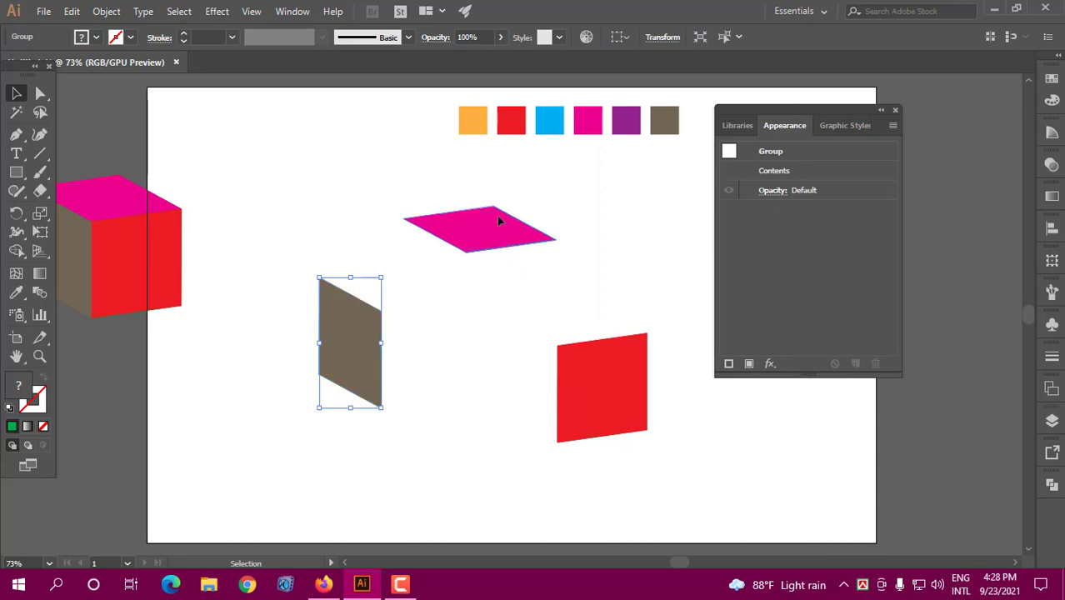
drag(496, 216, 591, 200)
drag(611, 367, 515, 325)
drag(355, 310, 381, 260)
drag(532, 333, 552, 279)
drag(584, 213, 468, 231)
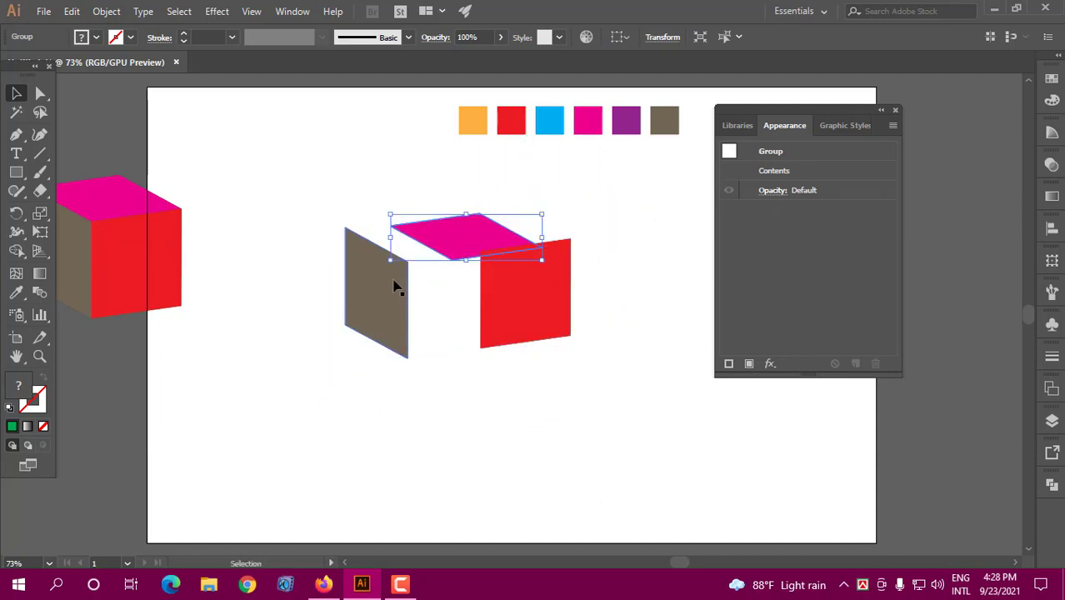
Undo the face moves and ungrouping, then delete the expanded cube.
key(ctrl)
key(ctrl+z)
key(ctrl+z)
key(ctrl+z)
key(ctrl+z)
key(ctrl+z)
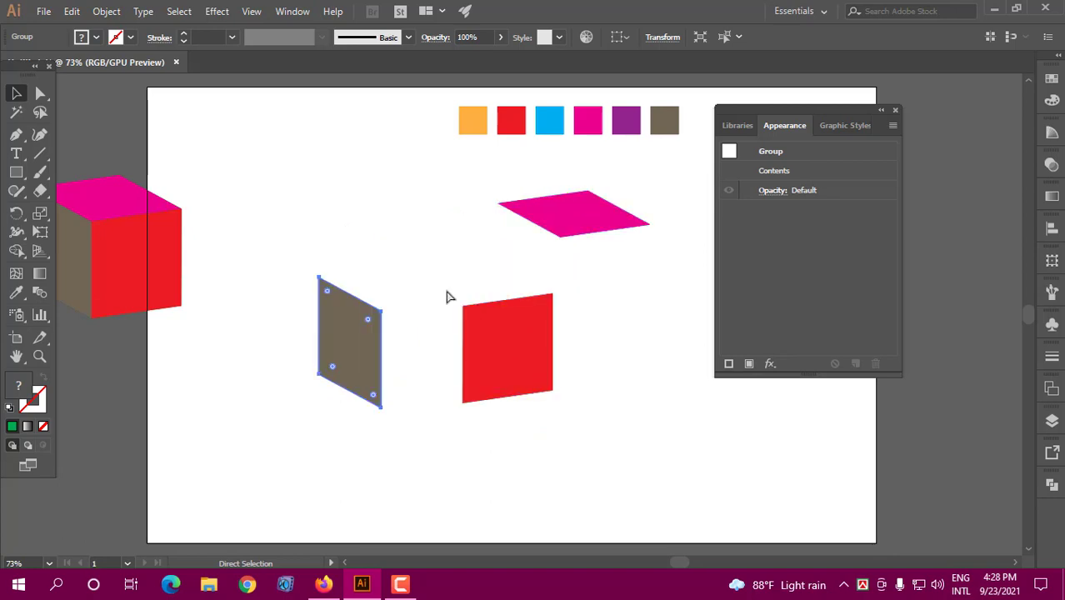
key(ctrl+shift+z)
key(ctrl+shift+z)
key(ctrl+shift+z)
key(ctrl+shift+z)
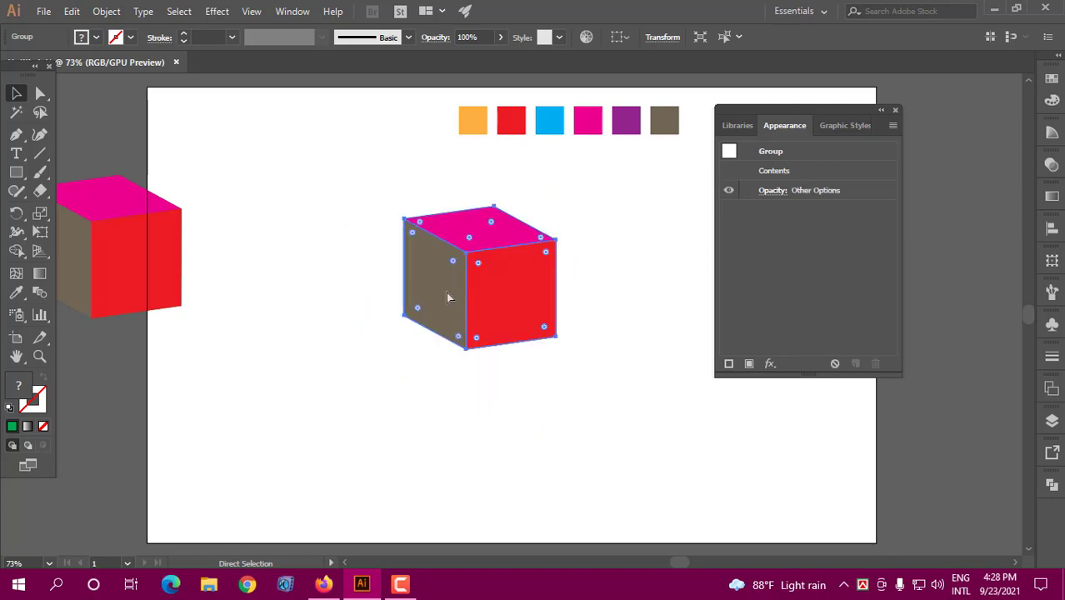
key(Delete)
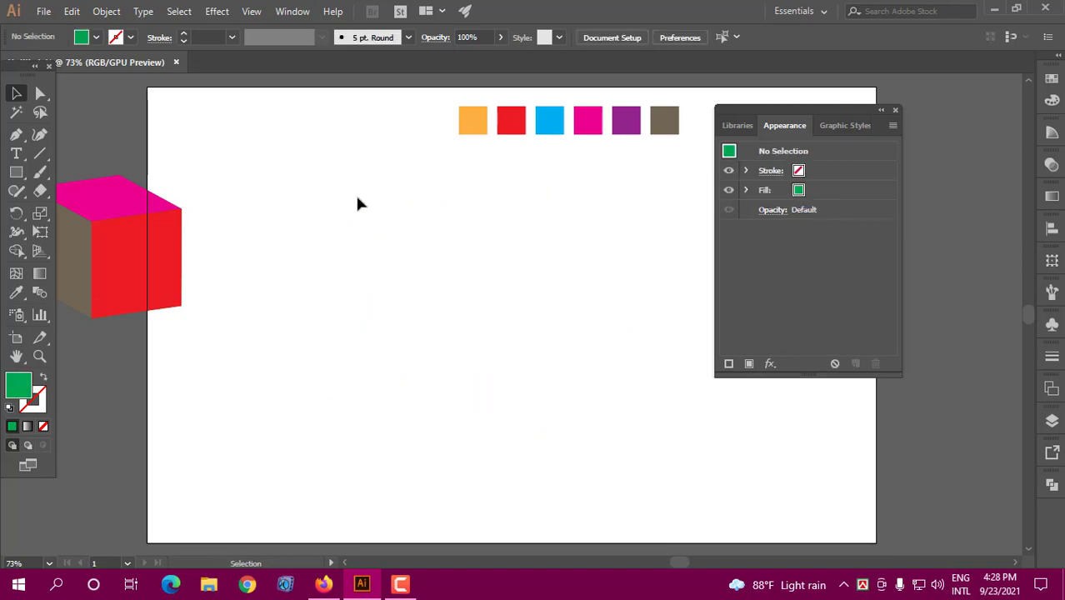
Move the remaining mapped cube to the upper middle of the artboard and delete the row of six colored squares.
drag(142, 262, 456, 260)
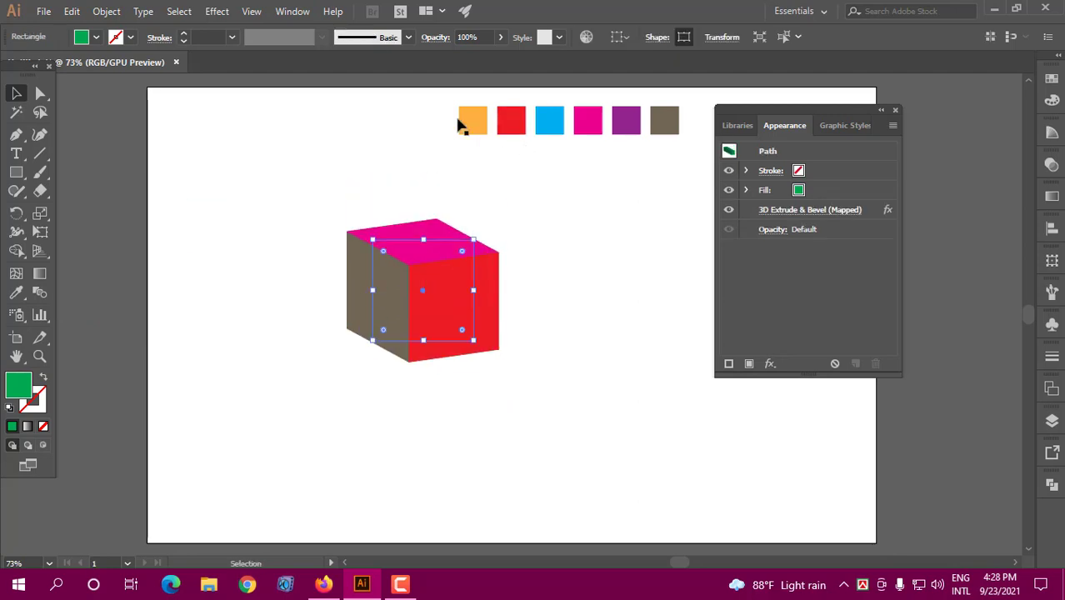
drag(430, 108, 666, 151)
key(Delete)
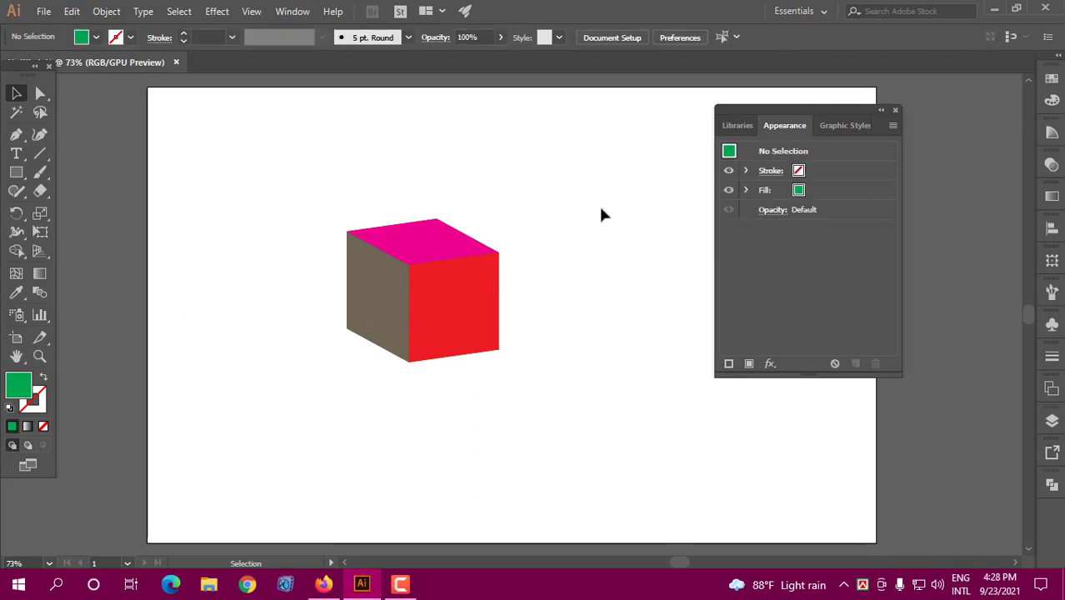
drag(454, 318, 472, 292)
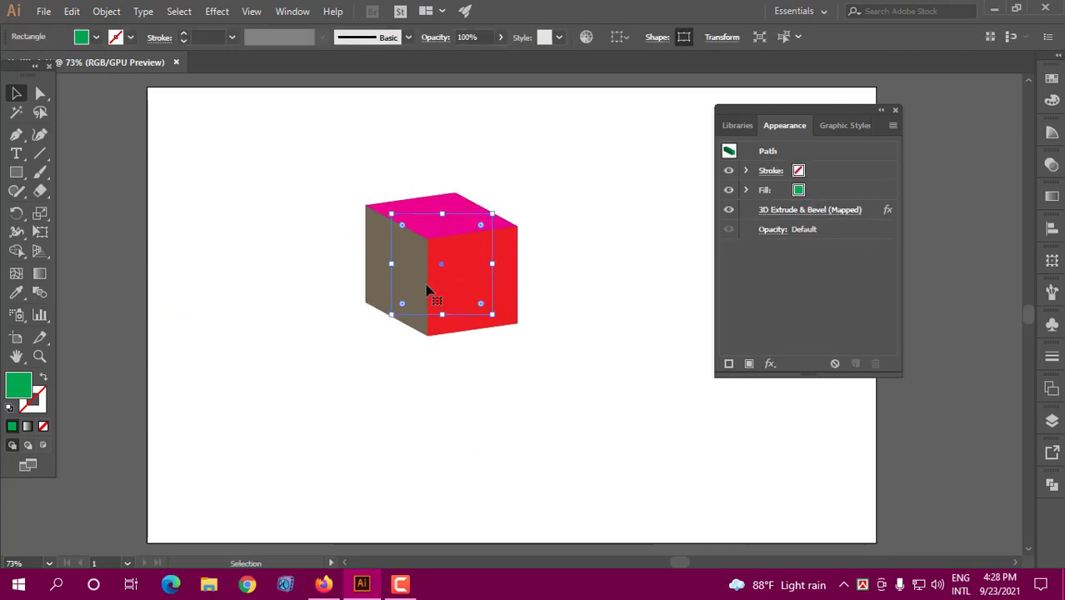
Change the cube's fill color from the swatches to orange.
click(796, 193)
click(795, 194)
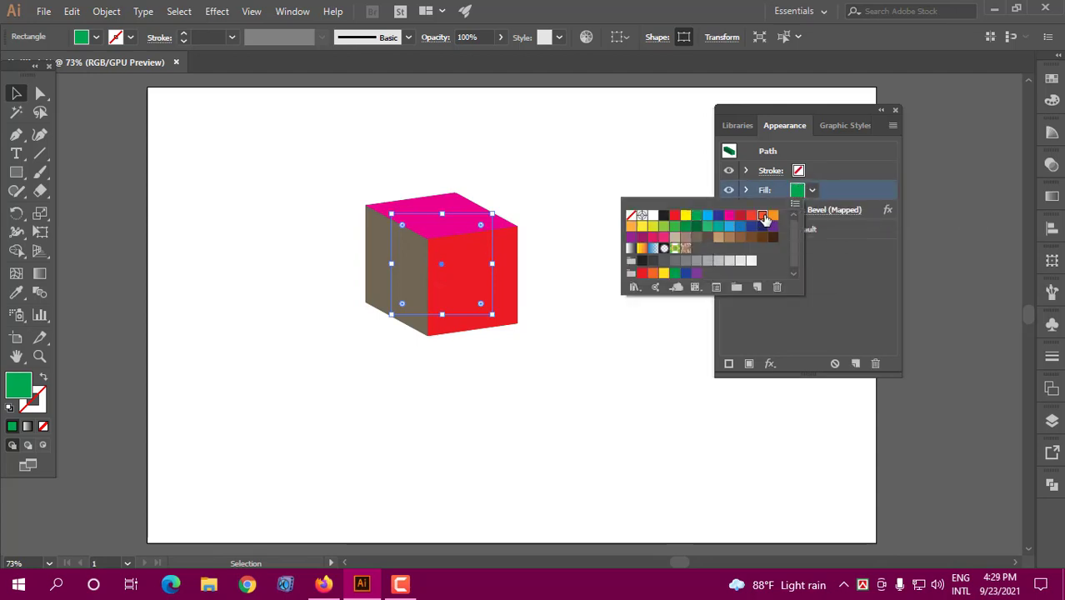
click(762, 215)
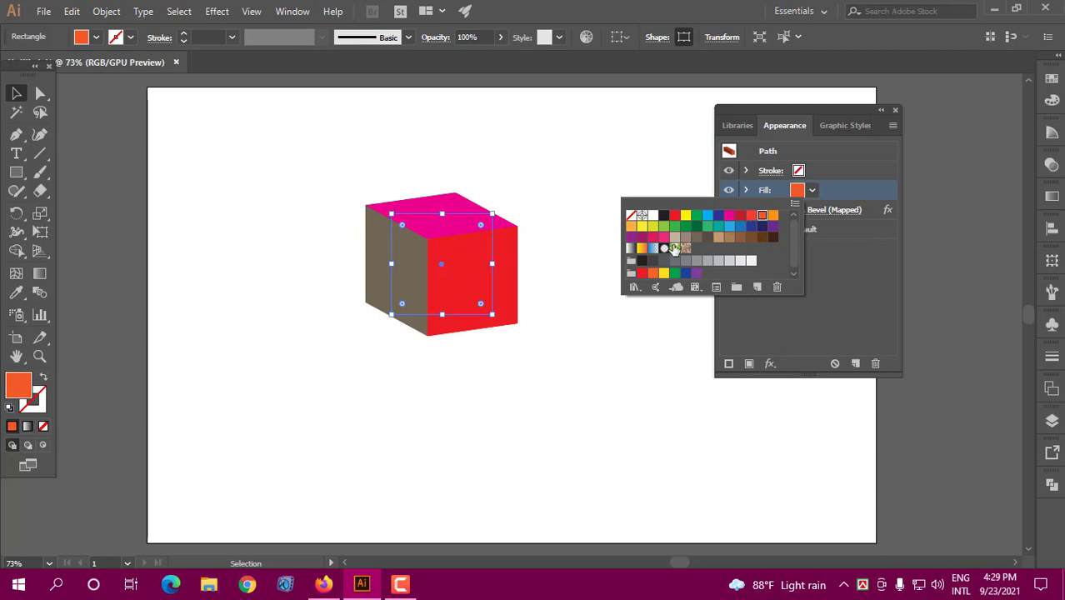
click(800, 191)
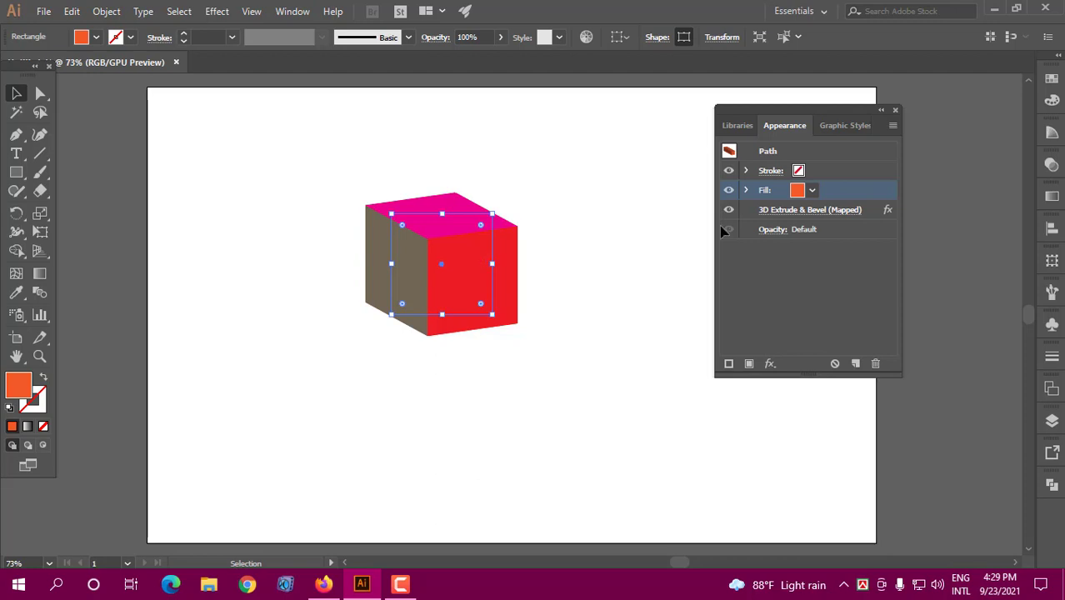
Edit the cube's 3D Extrude & Bevel effect with Preview on and set the Map Art symbol of surface 1 to None.
click(795, 211)
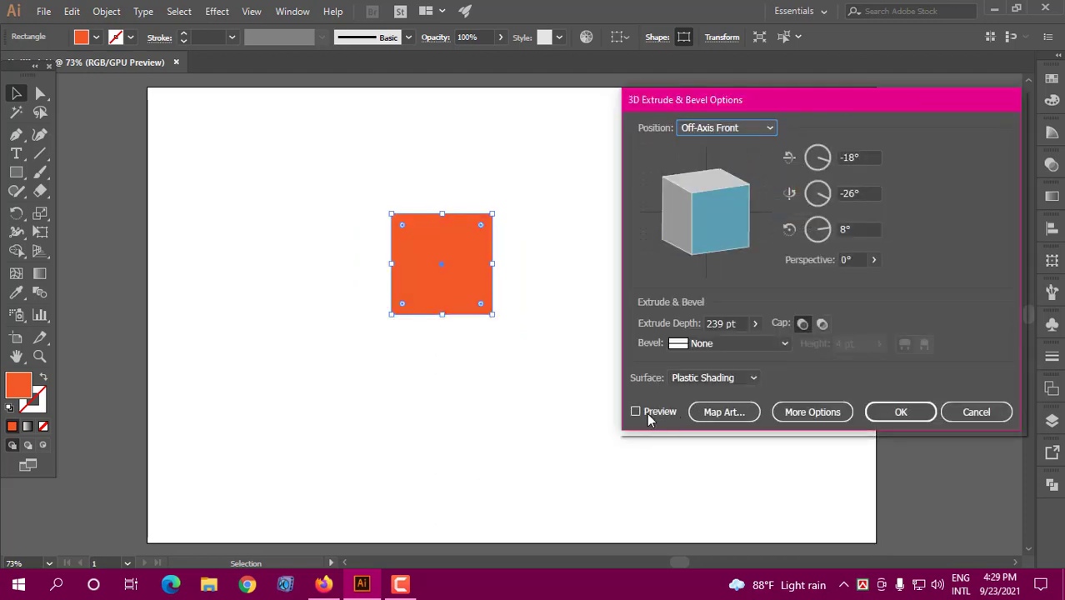
click(636, 411)
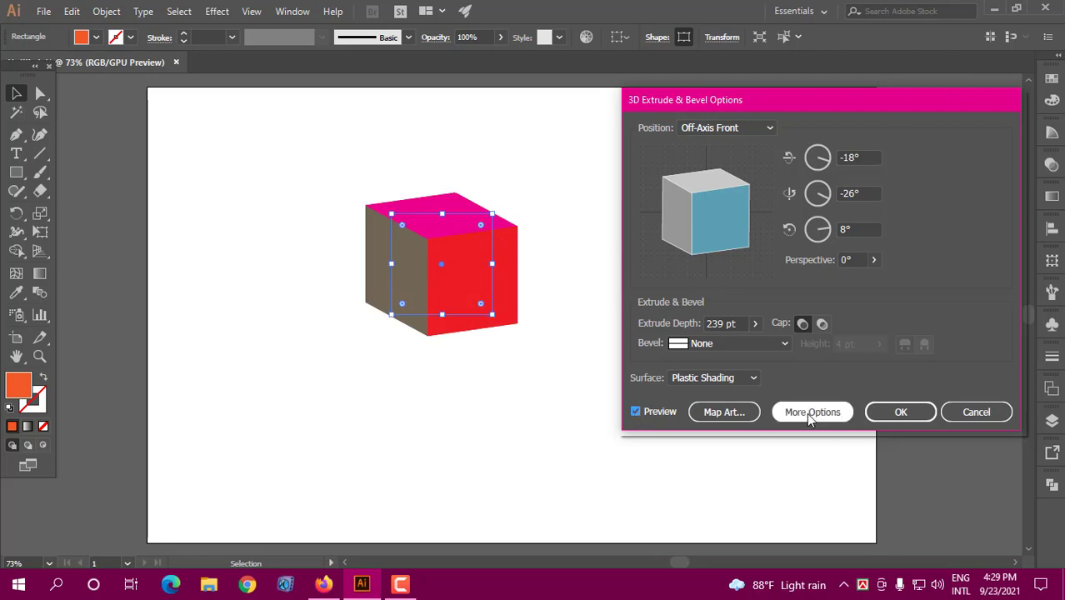
click(725, 413)
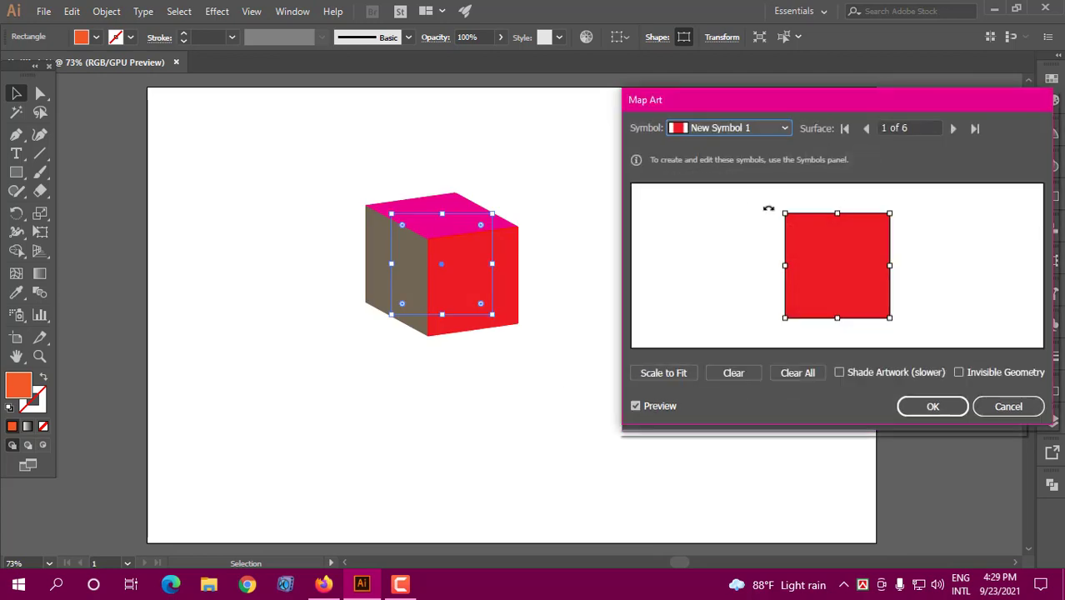
click(741, 128)
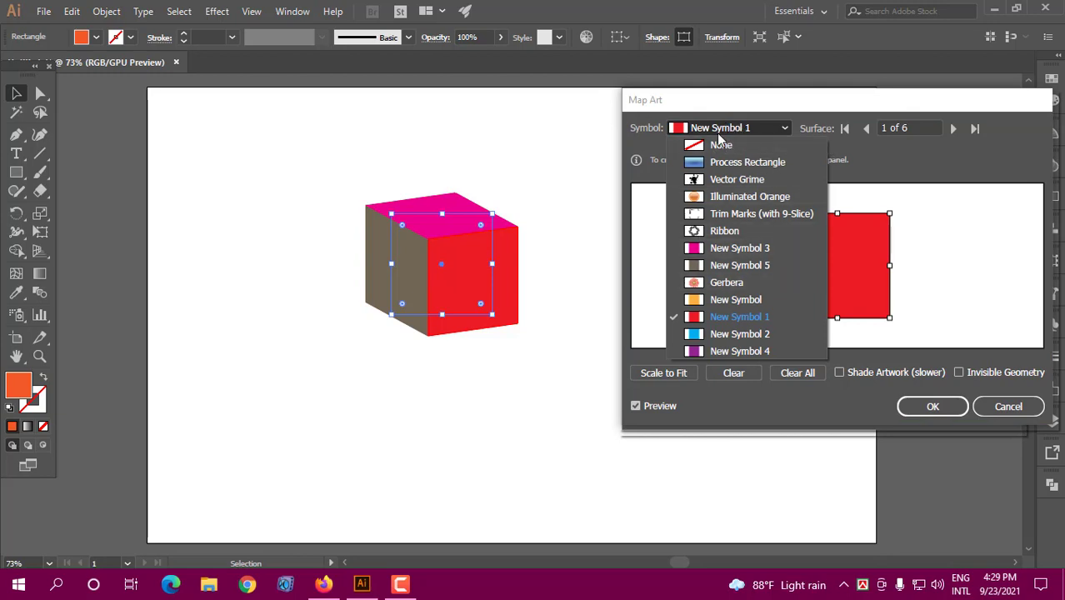
click(719, 141)
click(712, 127)
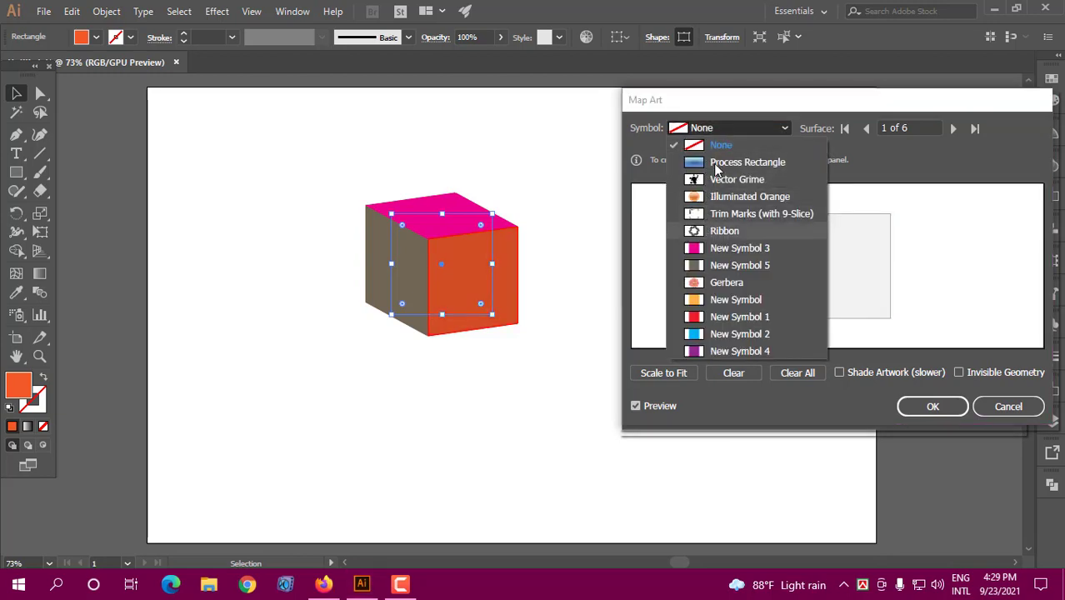
click(743, 126)
Set the Map Art symbol of surfaces 2 and 3 to None.
click(952, 128)
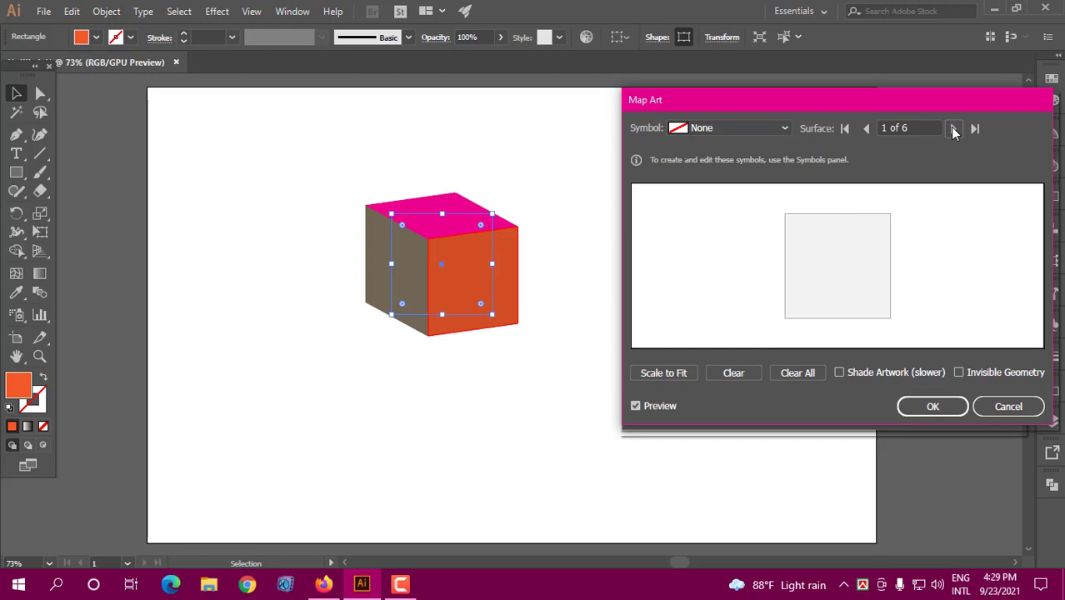
click(710, 128)
click(704, 144)
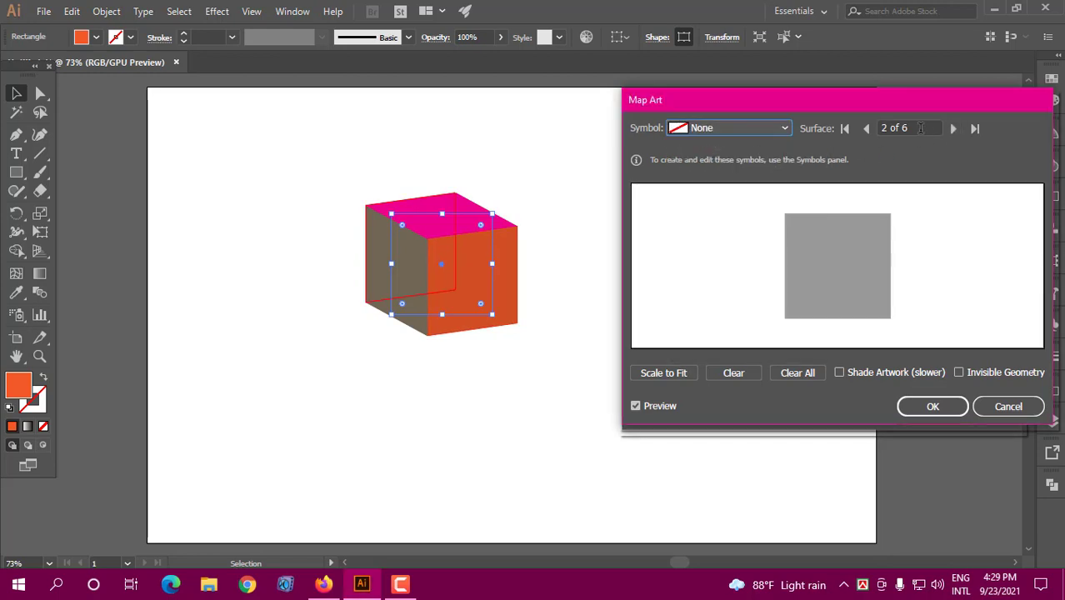
click(952, 128)
click(722, 127)
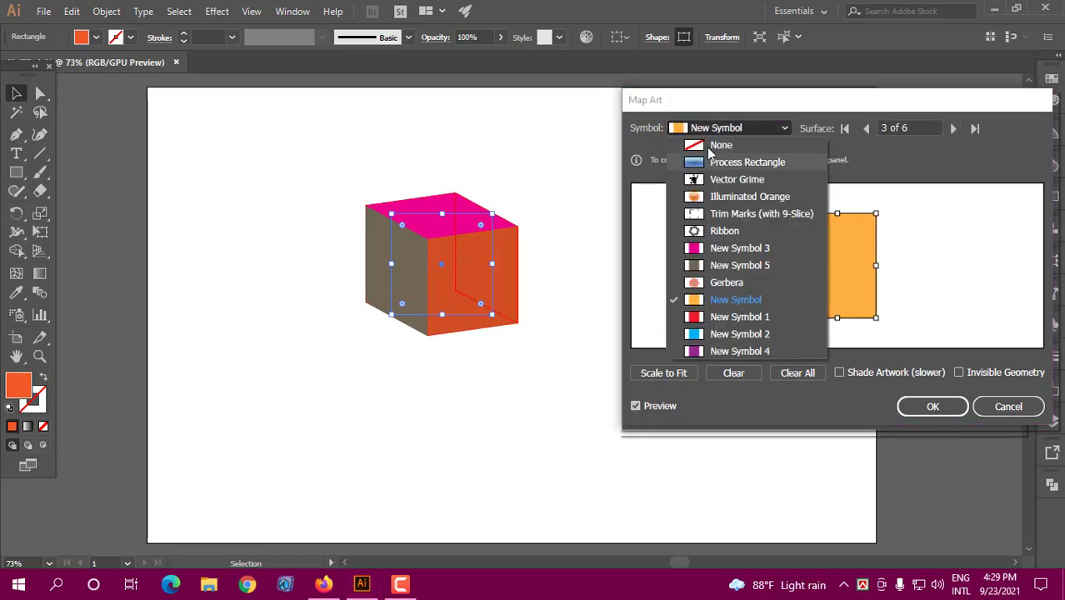
click(708, 143)
Set the Map Art symbol of surfaces 4, 5 and 6 to None.
click(952, 129)
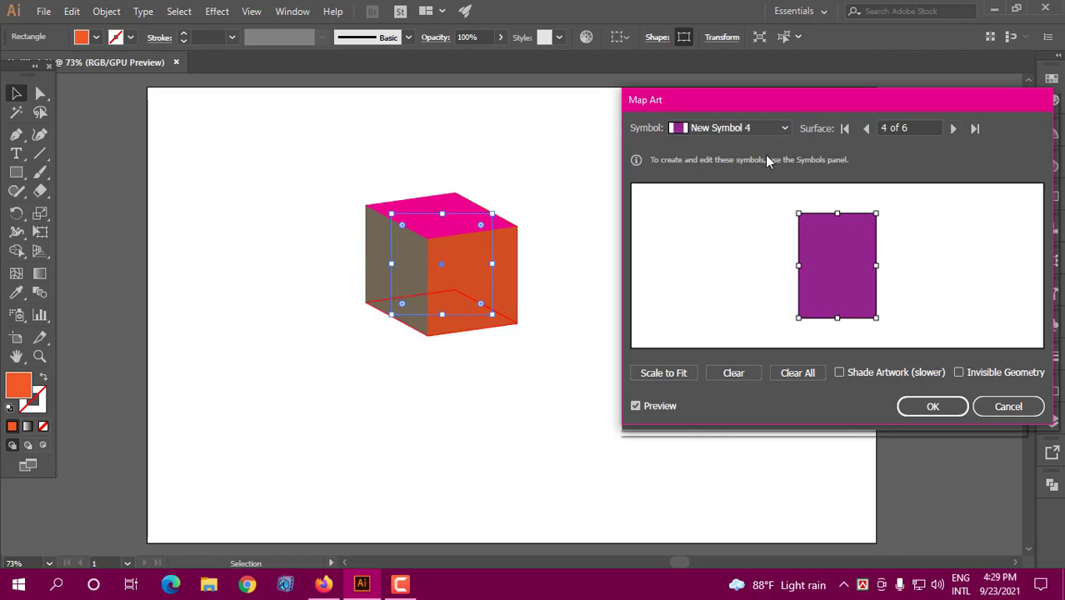
click(700, 128)
click(717, 143)
click(951, 129)
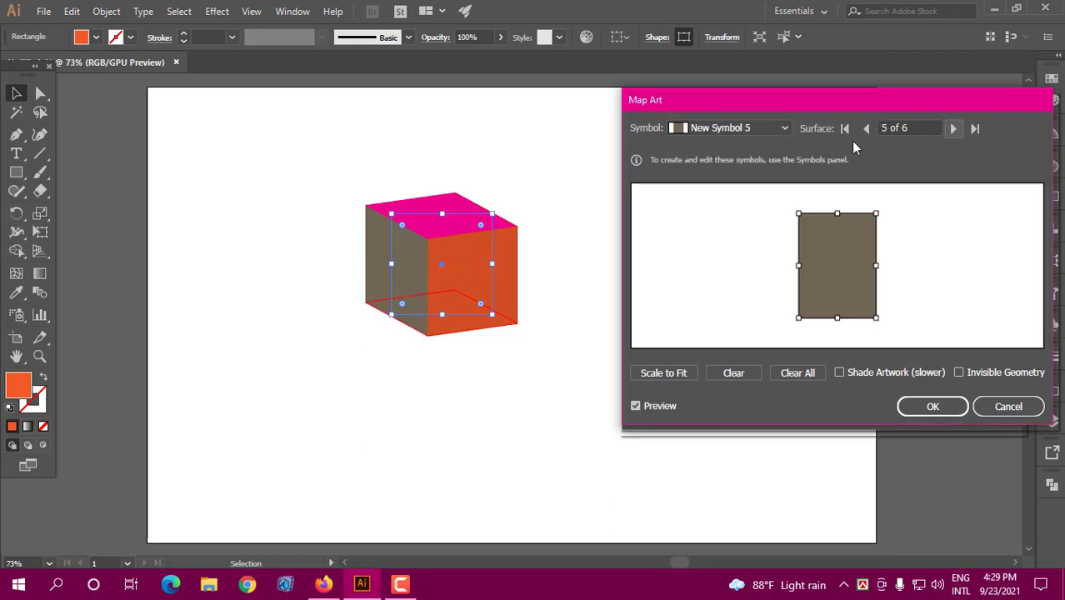
click(712, 129)
click(712, 144)
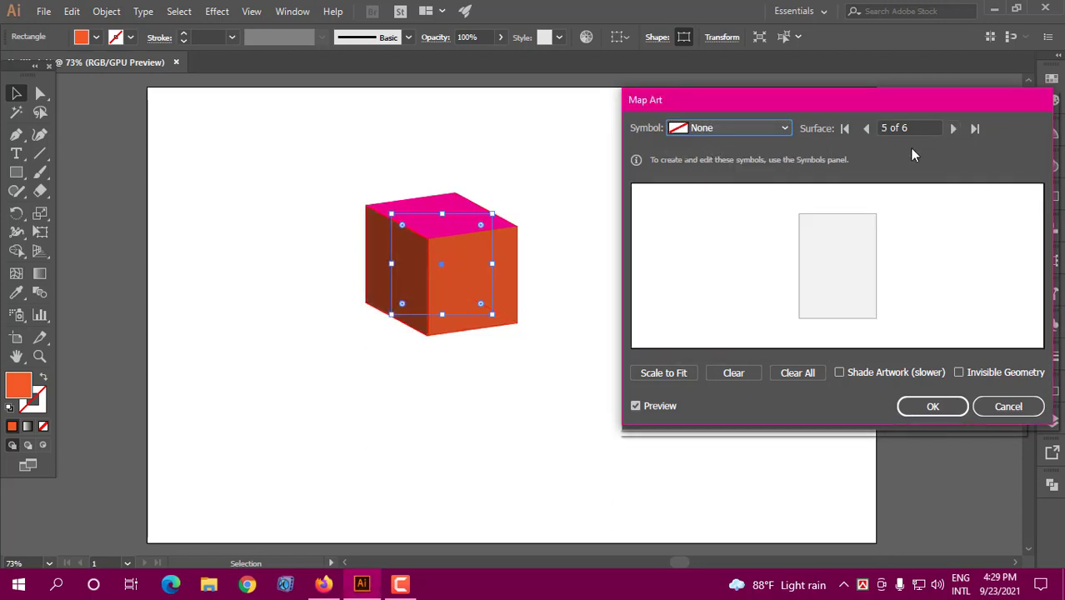
click(952, 128)
click(758, 130)
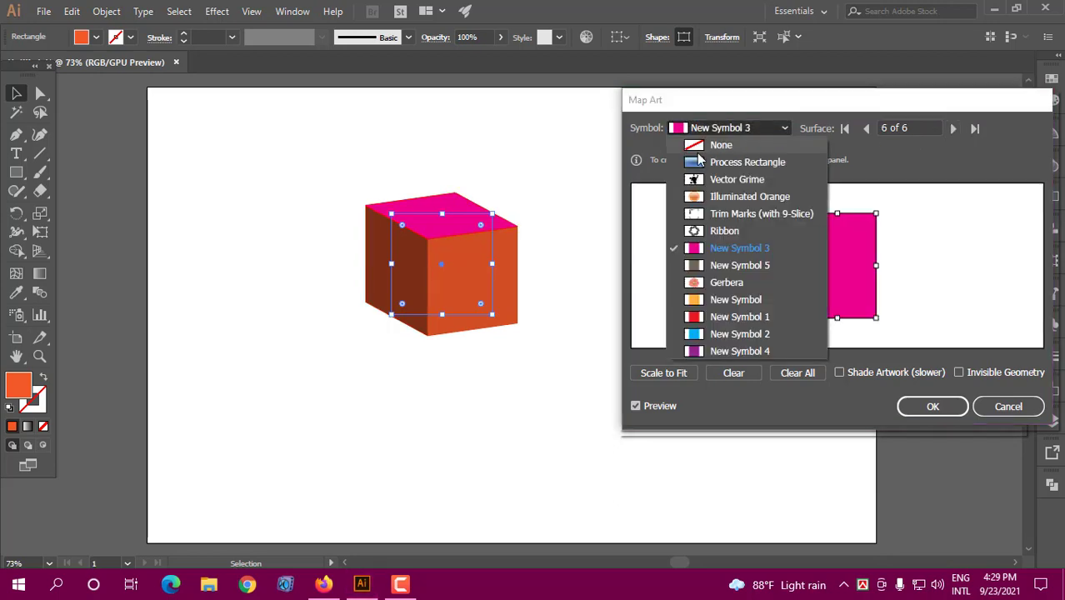
click(704, 145)
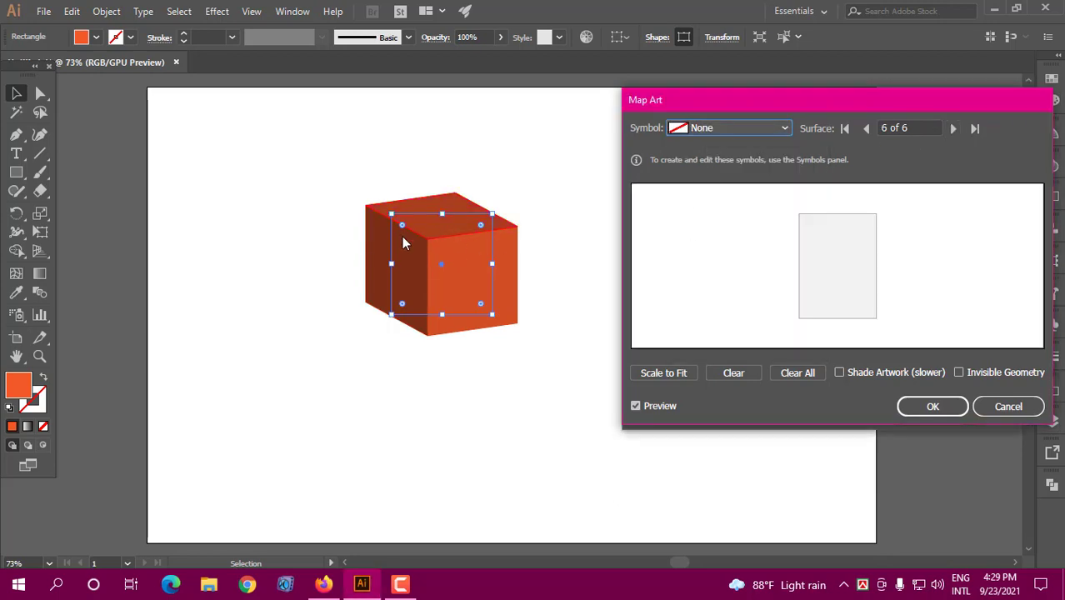
Apply the cleared map art and the 3D Extrude & Bevel settings to the cube, and shift the Appearance panel slightly down.
click(430, 278)
drag(734, 112, 680, 107)
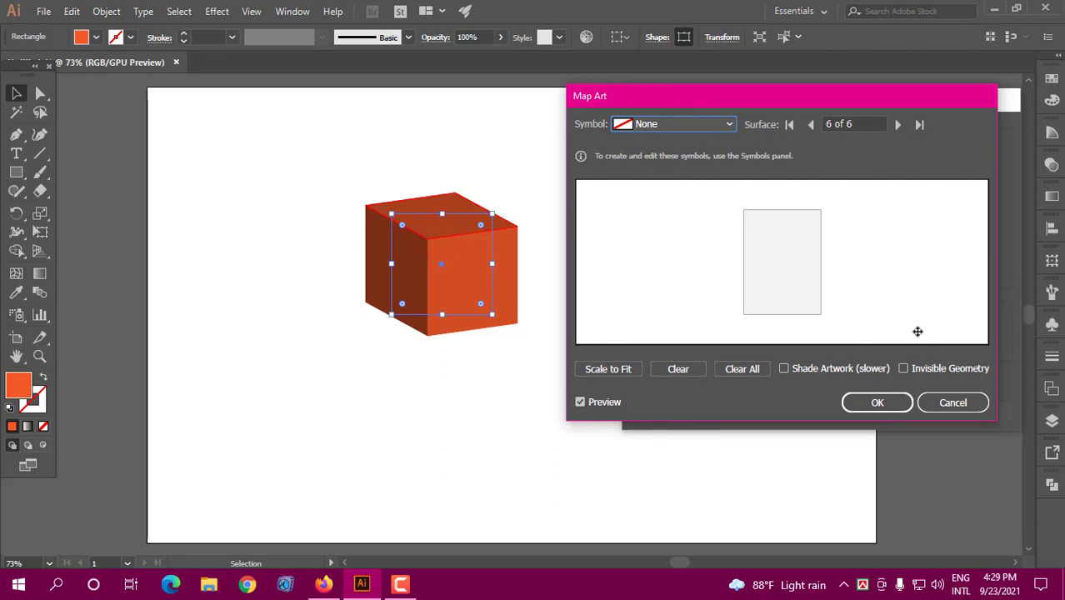
click(879, 403)
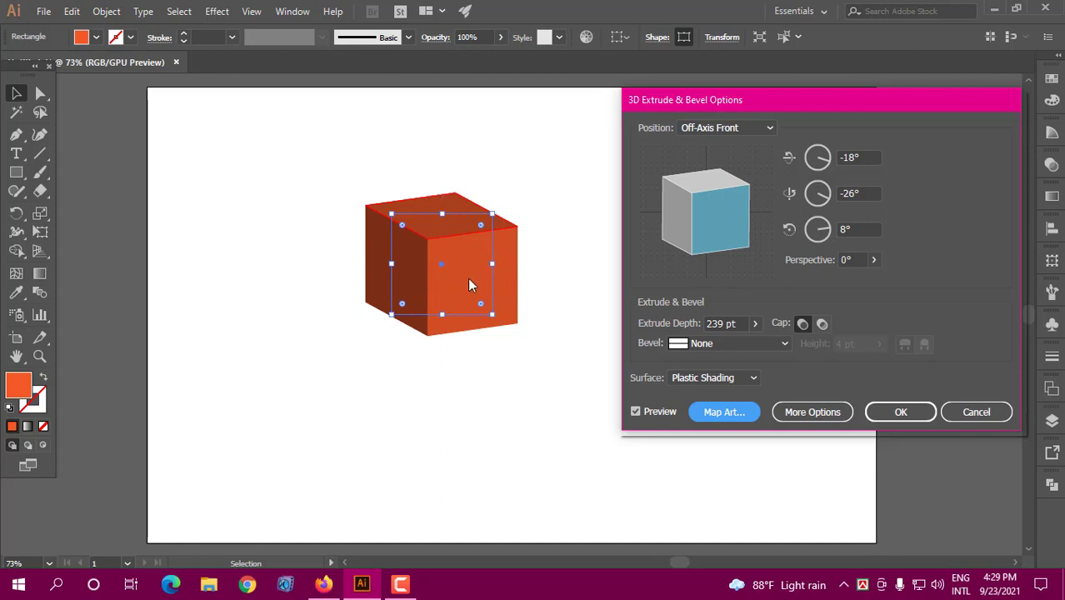
click(900, 412)
drag(840, 112, 844, 159)
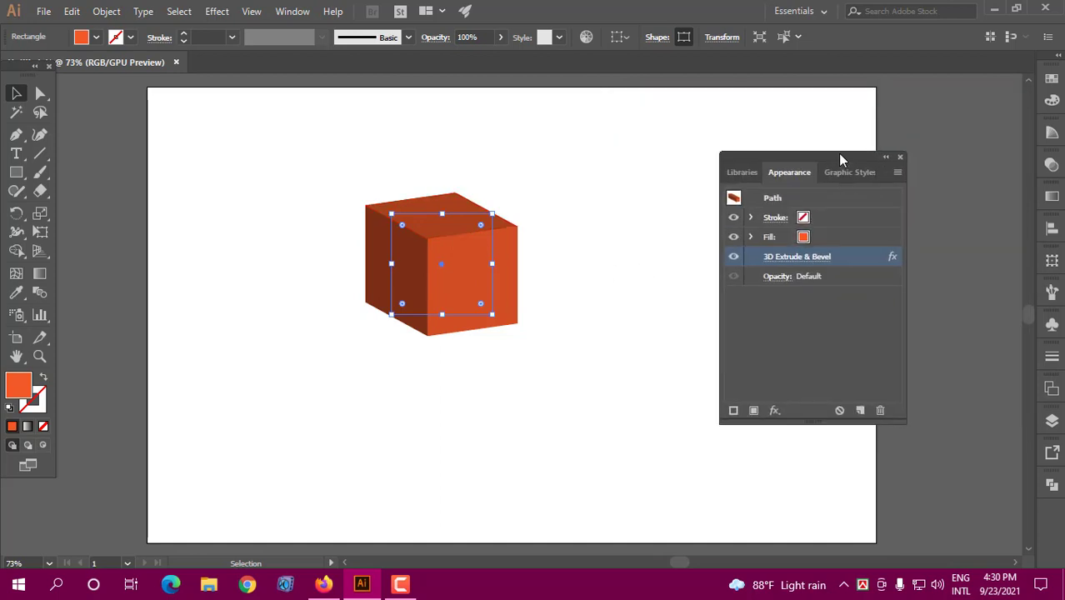
Move the cube lower on the artboard, and draw a dark brown square about 205 pt wide in the upper-left area.
drag(442, 244, 512, 359)
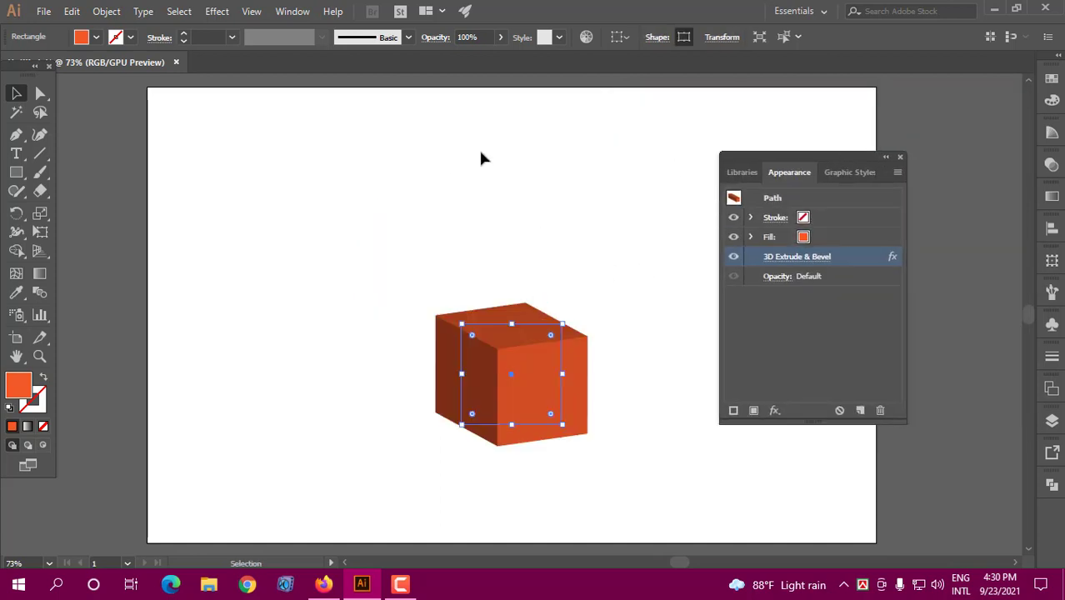
click(16, 171)
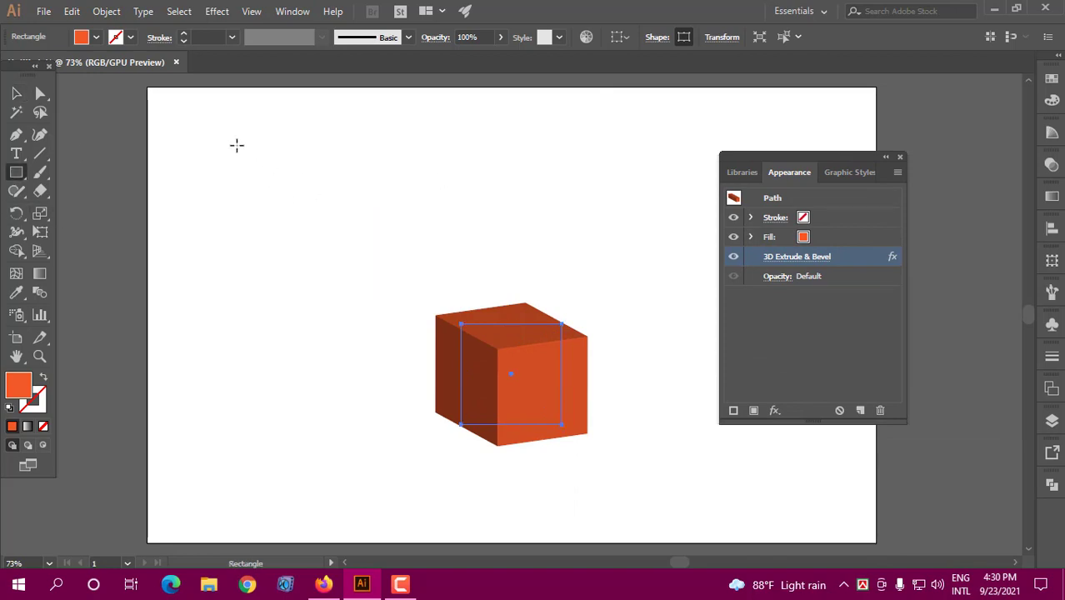
mouse_move(237, 145)
mouse_down()
mouse_move(349, 235)
mouse_move(354, 262)
mouse_up()
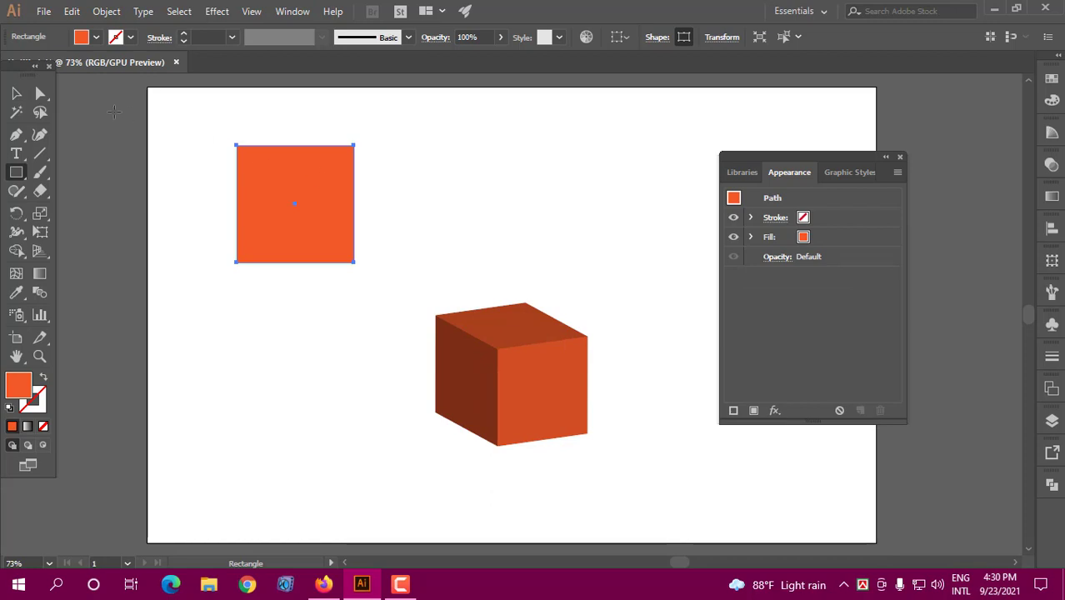
click(96, 36)
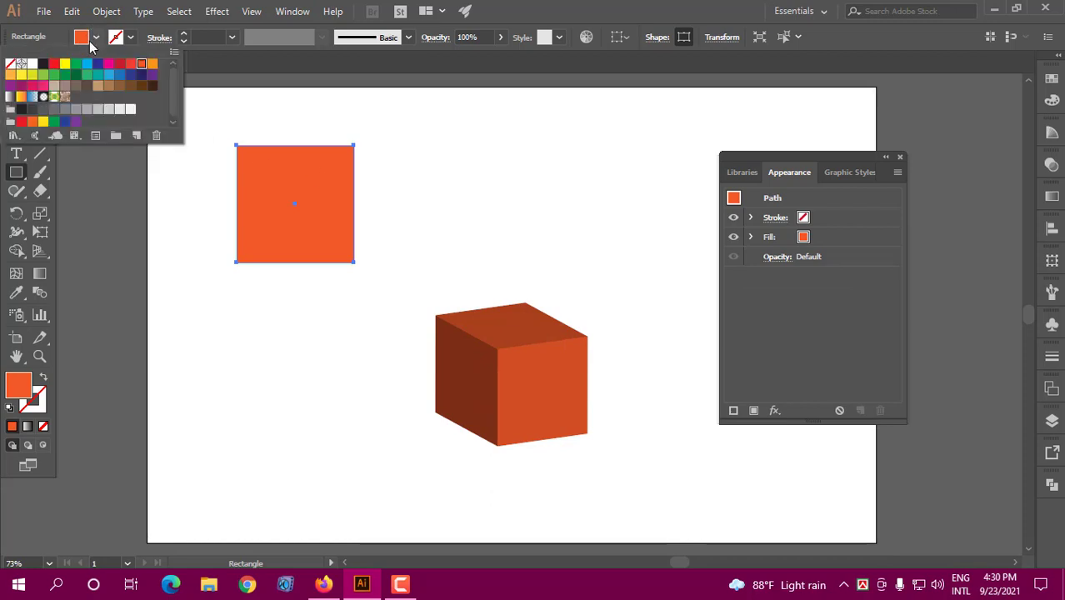
click(143, 87)
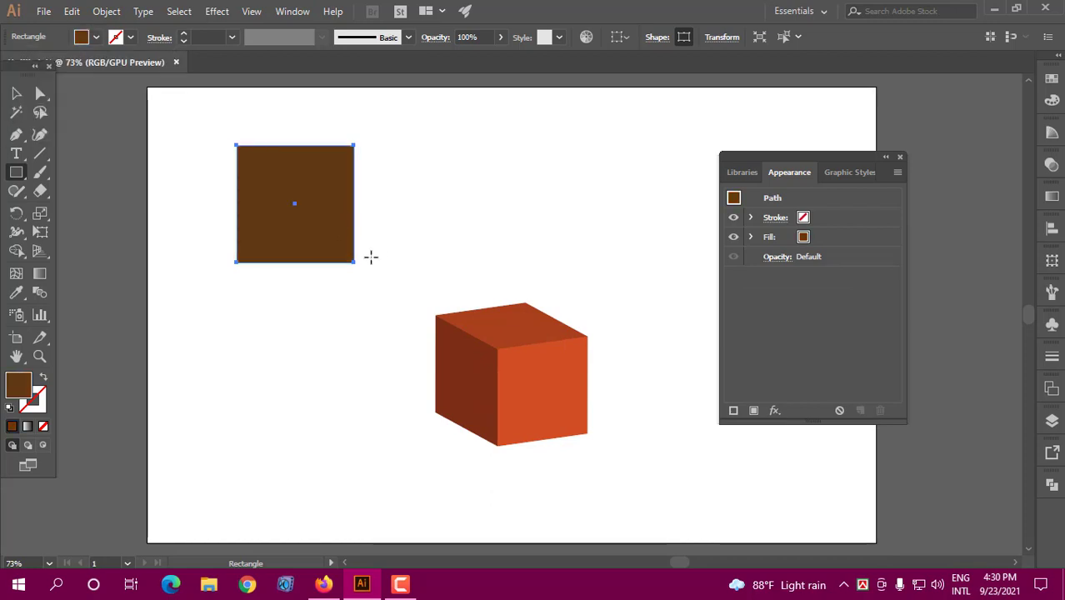
click(16, 94)
click(363, 217)
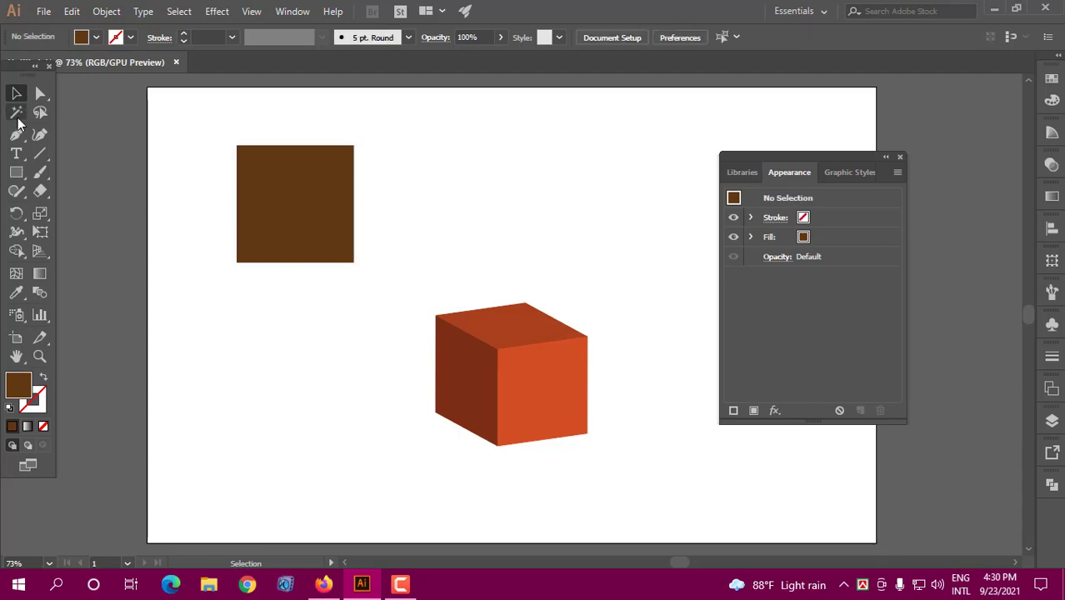
Add a white "Lorem ipsum" title enlarged to fit across the upper part of the brown square.
click(17, 154)
click(440, 130)
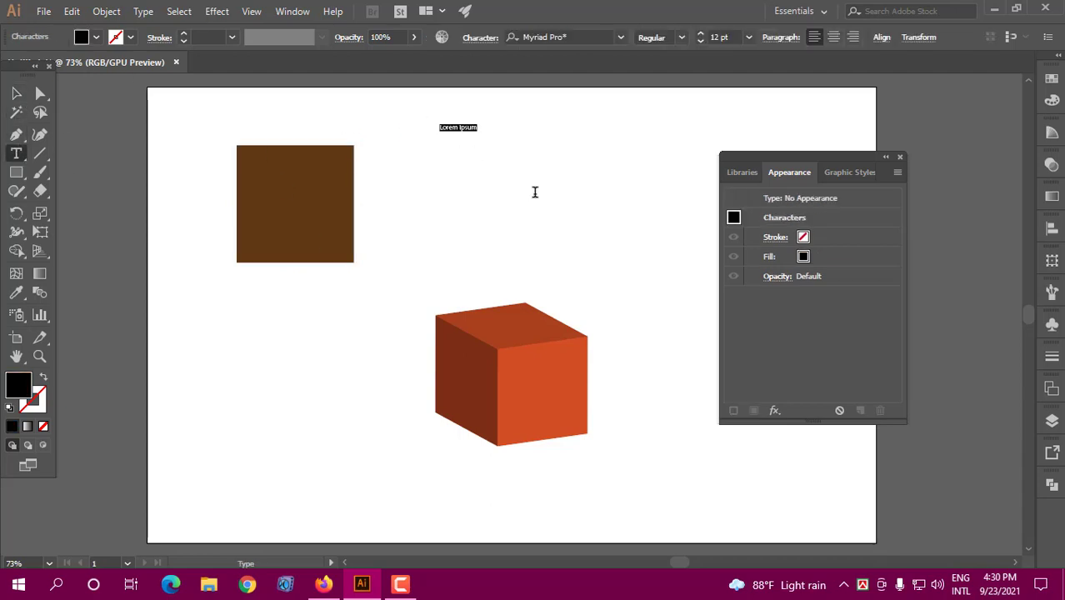
click(18, 91)
drag(477, 132, 293, 167)
click(96, 38)
click(33, 65)
click(451, 171)
Fill an area text frame below the title with a white 9 pt placeholder paragraph.
click(17, 154)
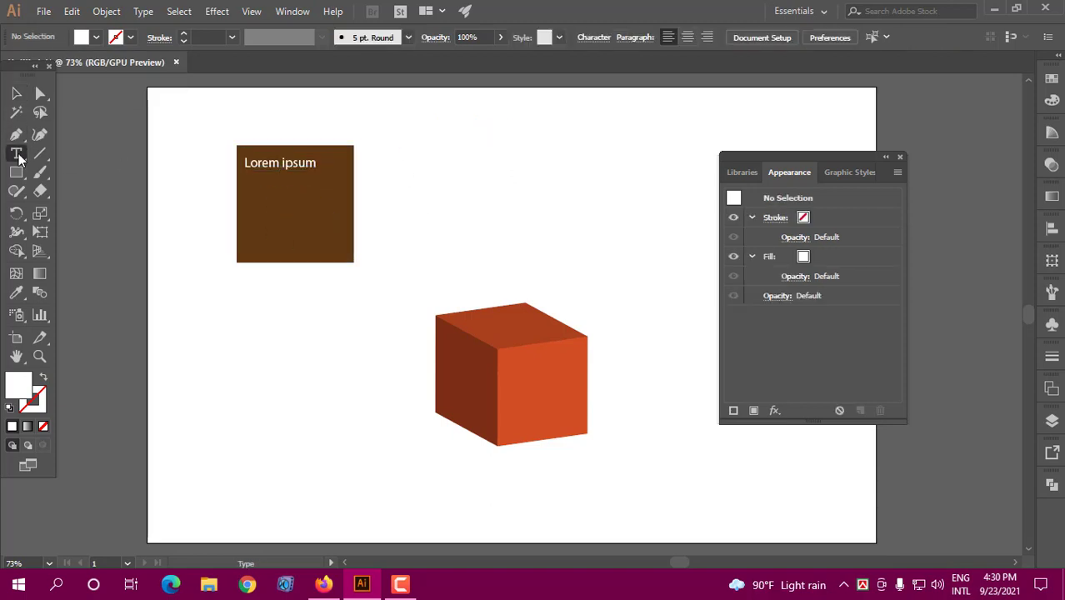
click(143, 10)
click(397, 155)
drag(245, 175, 341, 248)
click(96, 39)
click(33, 65)
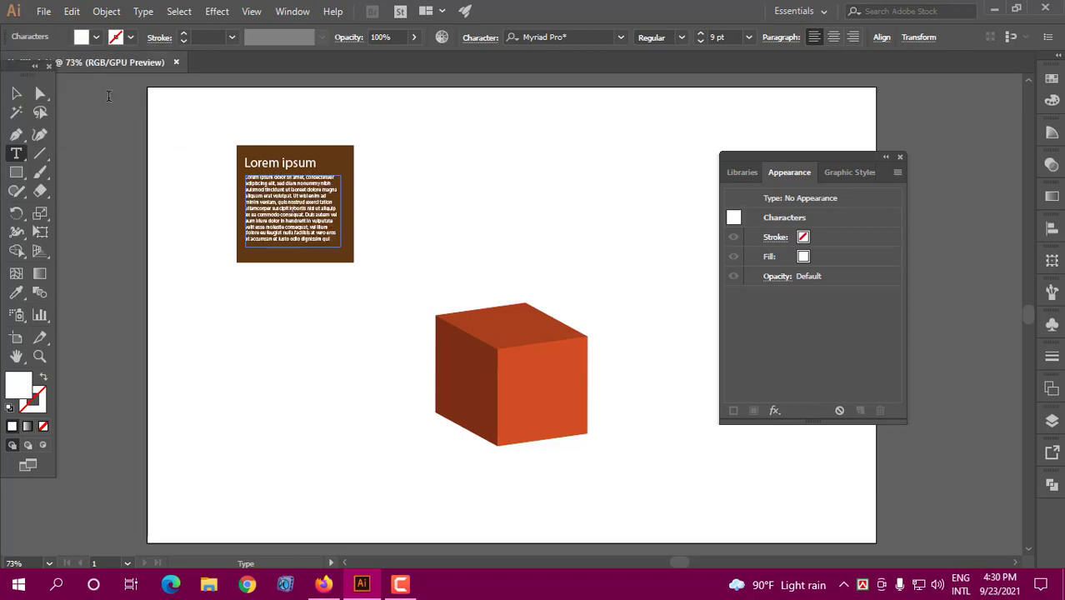
click(17, 94)
click(190, 150)
Duplicate the brown square beside the original and place a magenta ellipse about 97 by 49 pt near the copy's upper edge.
drag(354, 194, 472, 191)
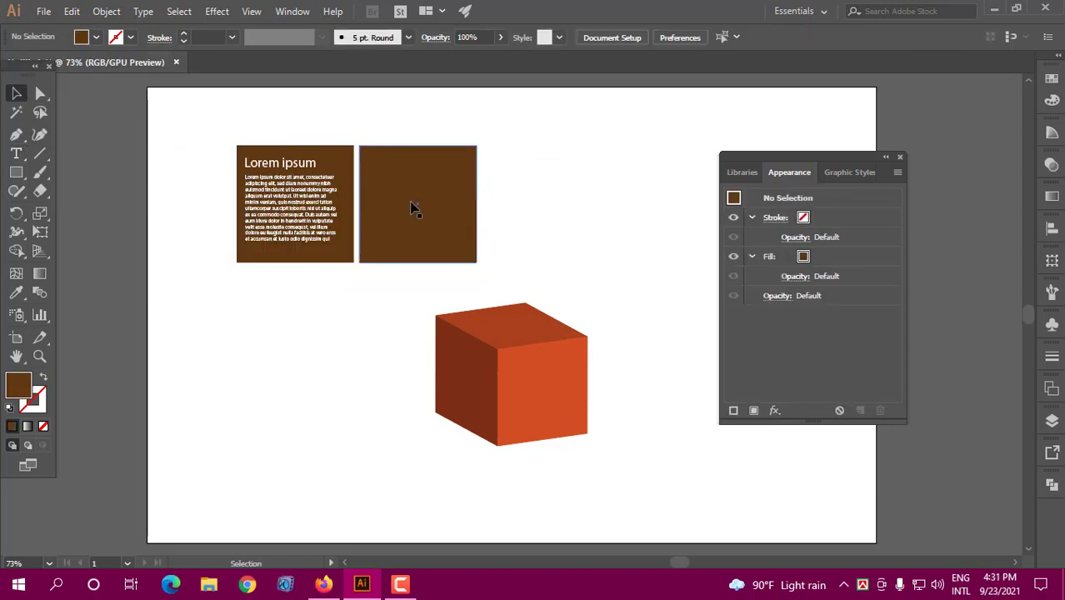
click(17, 174)
click(86, 209)
mouse_move(398, 167)
mouse_down()
mouse_move(453, 222)
mouse_move(426, 194)
mouse_up()
click(81, 37)
click(70, 75)
click(21, 94)
drag(438, 182, 430, 169)
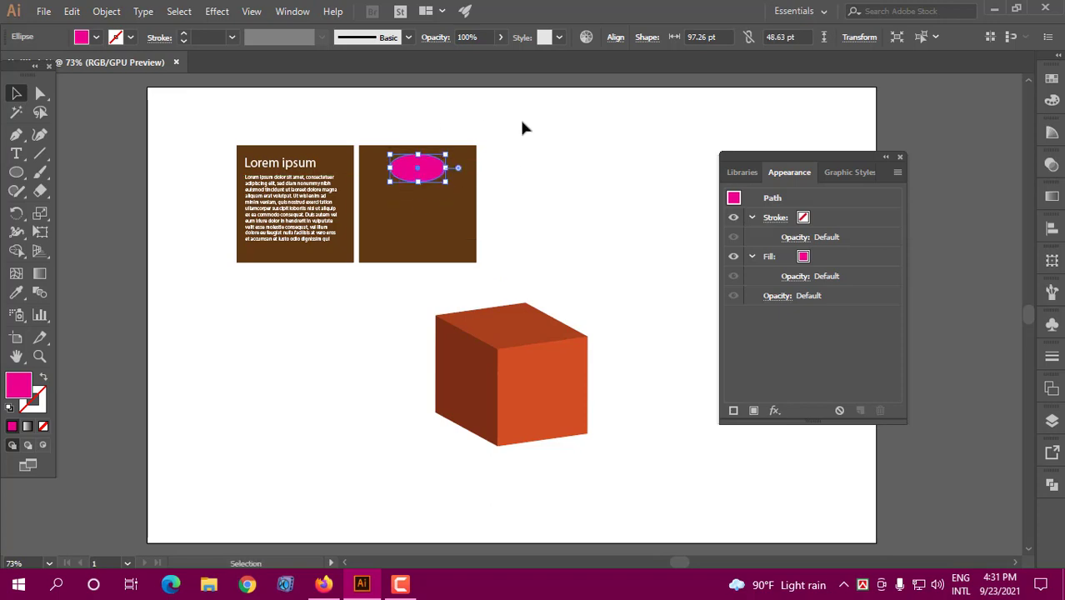
Align the magenta ellipse with the center of the second brown square horizontally.
drag(523, 123, 417, 196)
click(620, 37)
click(628, 63)
click(541, 125)
Add the text "Logo" over the magenta ellipse and set its font size to 31 pt.
click(16, 153)
click(546, 161)
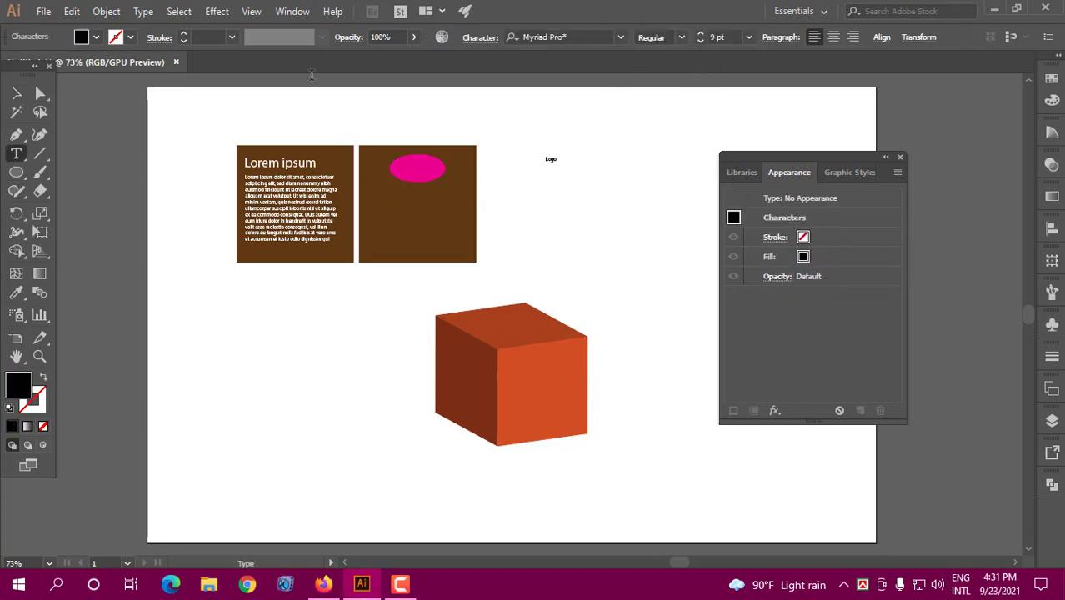
click(17, 93)
alt+shift+drag(557, 164, 411, 169)
click(726, 37)
scroll(727, 37, down, 4)
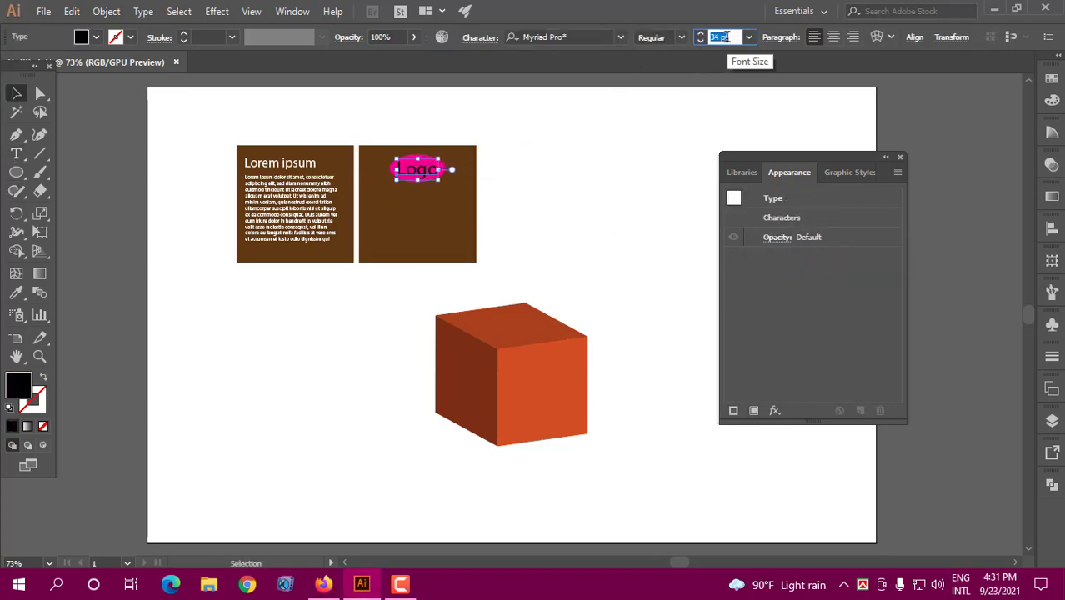
scroll(727, 36, down, 3)
Set the logo text in All Caps and clear the selection.
click(480, 37)
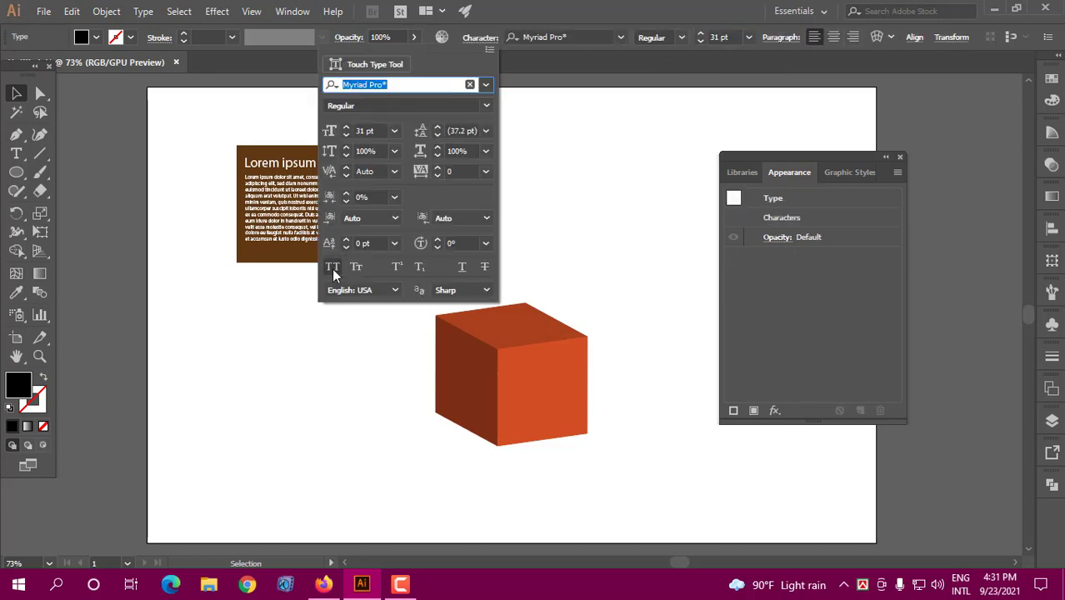
click(332, 266)
key(ctrl+shift+a)
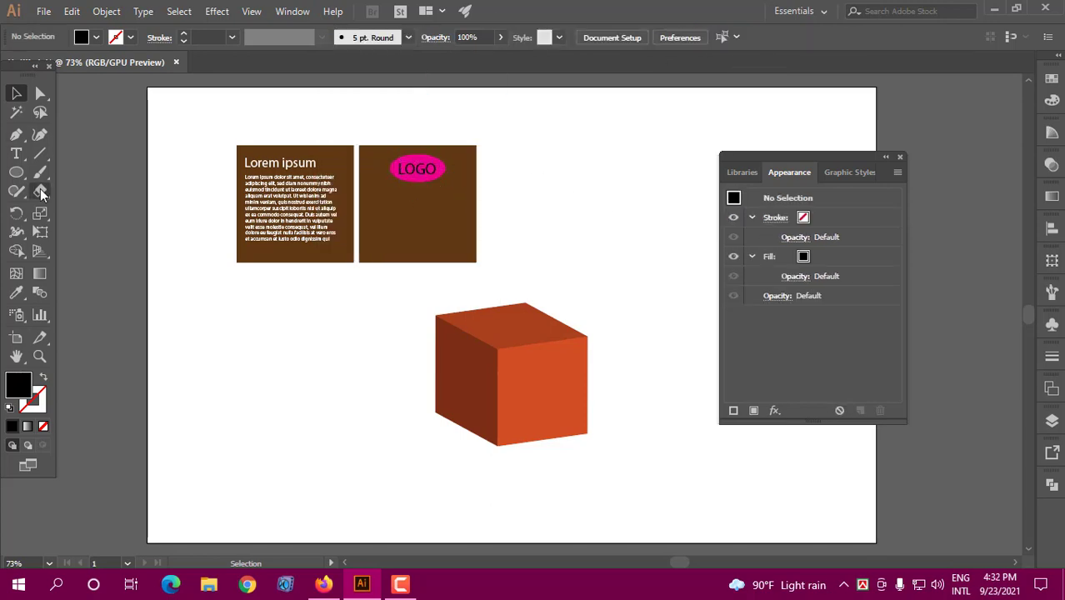
Add a placeholder "LOREM IPSUM" text in Nexa Bold on the second brown square and adjust its font size.
click(17, 153)
click(547, 158)
click(17, 94)
click(581, 38)
text(nex)
click(583, 82)
drag(620, 152, 433, 247)
click(723, 38)
scroll(723, 37, down, 4)
click(550, 187)
Give the "LOREM IPSUM" text below the logo a white fill and adjust its font size.
click(16, 292)
click(440, 172)
click(17, 93)
click(550, 200)
click(427, 195)
click(95, 37)
click(27, 64)
click(721, 37)
scroll(722, 37, down, 12)
click(549, 187)
Undo the last change, nudge the selected text up, and readjust the font size of the placeholder text.
key(ctrl+z)
key(Up)
key(Up)
key(Up)
click(603, 232)
click(731, 37)
scroll(732, 38, up, 3)
click(542, 213)
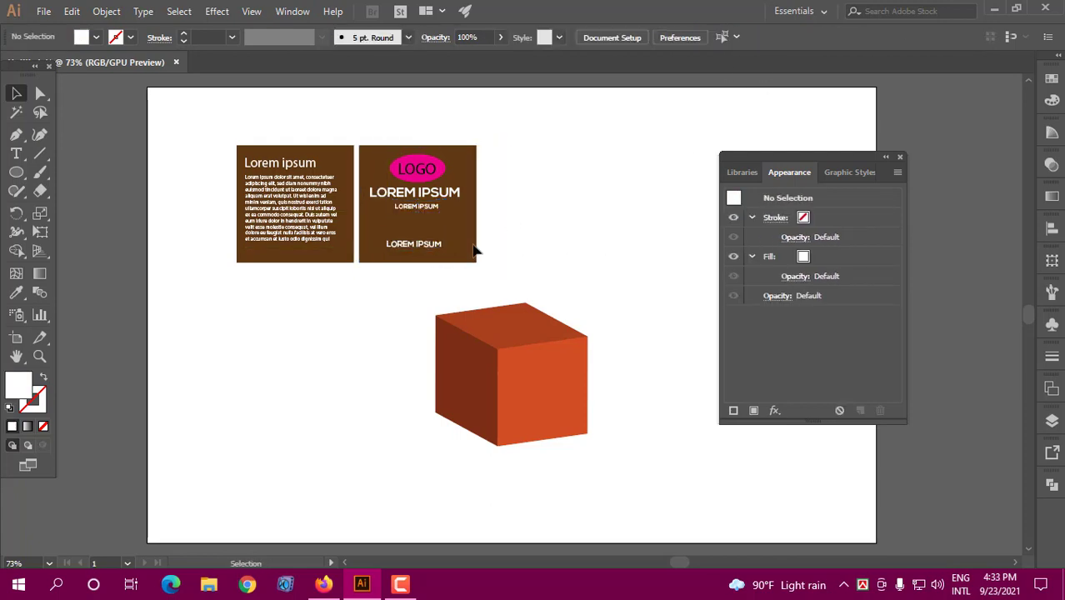
Nudge the "LOREM IPSUM" heading and the small line beneath it down, away from the logo.
click(557, 279)
click(407, 194)
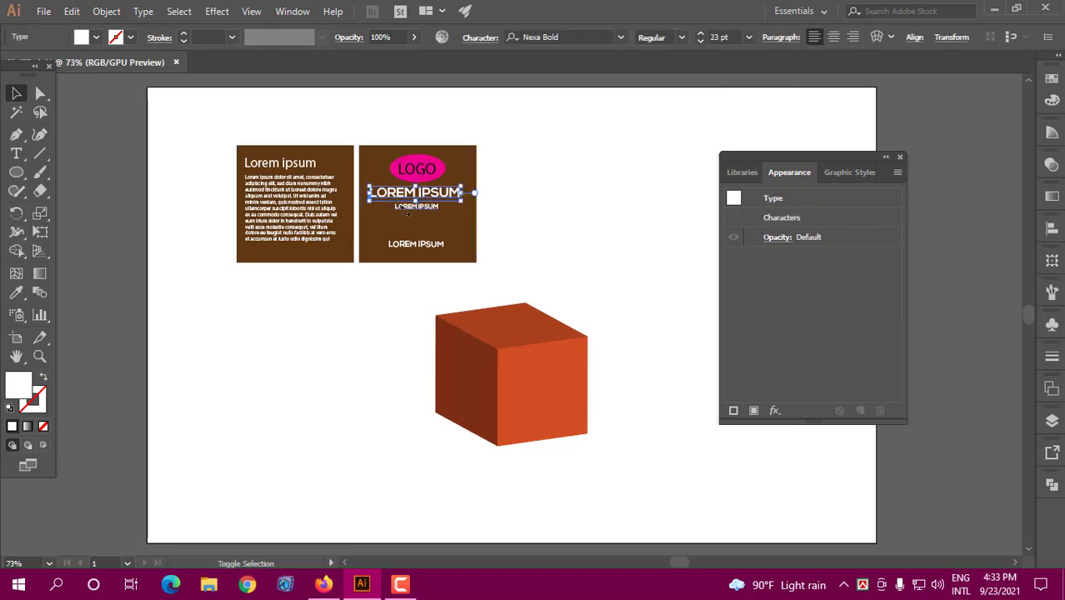
shift+click(402, 207)
key(Down)
key(Down)
key(Down)
click(526, 251)
Recolor the logo ellipse white by sampling the heading text with the Eyedropper.
click(442, 175)
click(16, 280)
click(16, 292)
click(399, 202)
key(v)
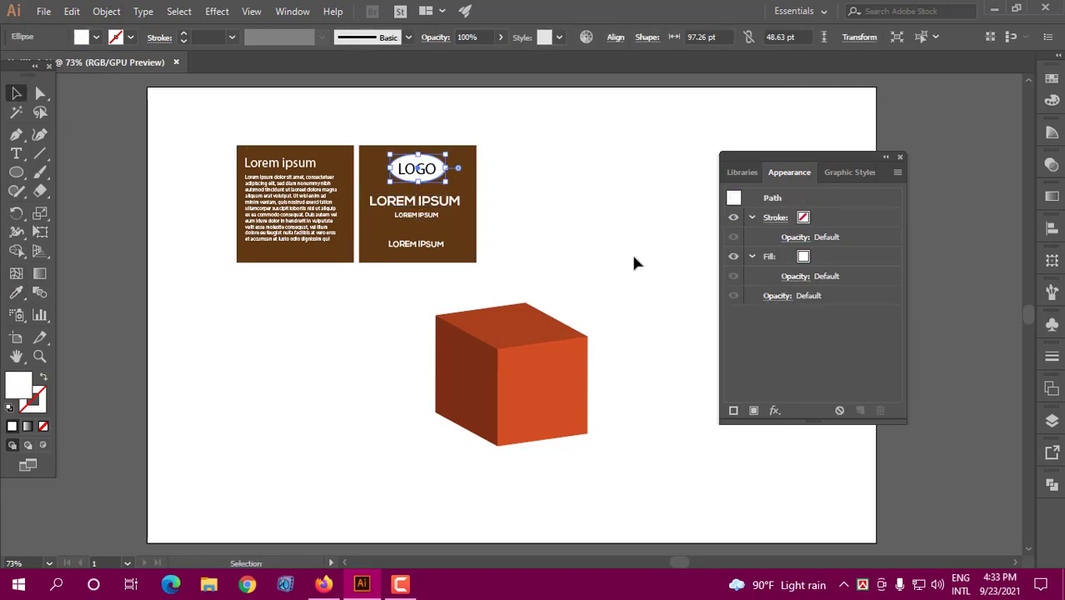
Group the logo design with its brown square, and group the paragraph design with its own square.
drag(530, 137, 385, 249)
right_click(432, 201)
click(475, 296)
drag(311, 134, 293, 193)
right_click(291, 192)
click(342, 288)
click(617, 201)
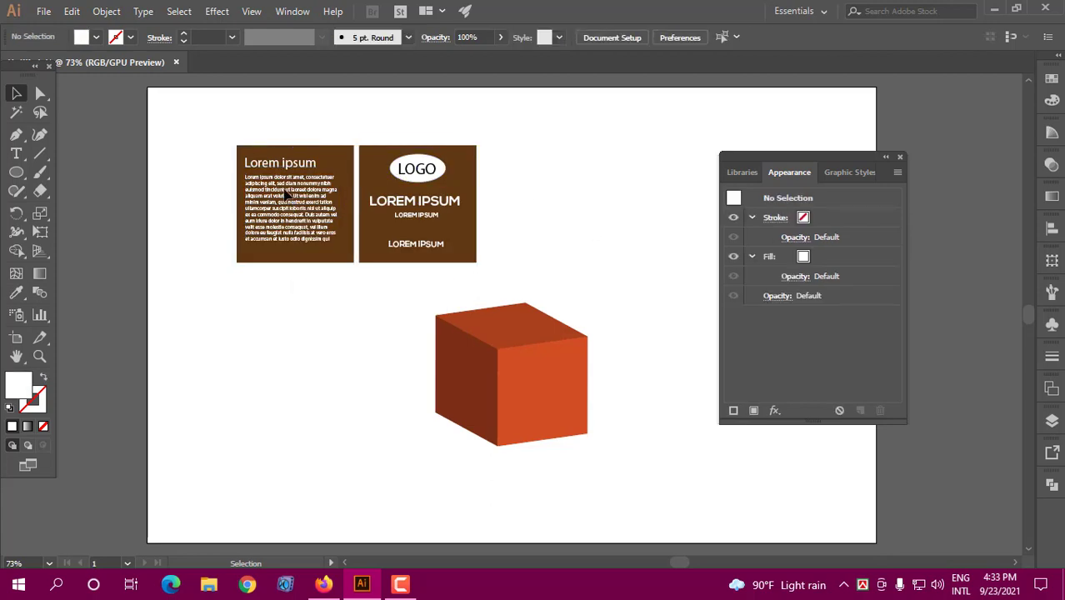
Space the two grouped designs apart above the cube and shift the Appearance panel slightly up.
drag(285, 193, 239, 193)
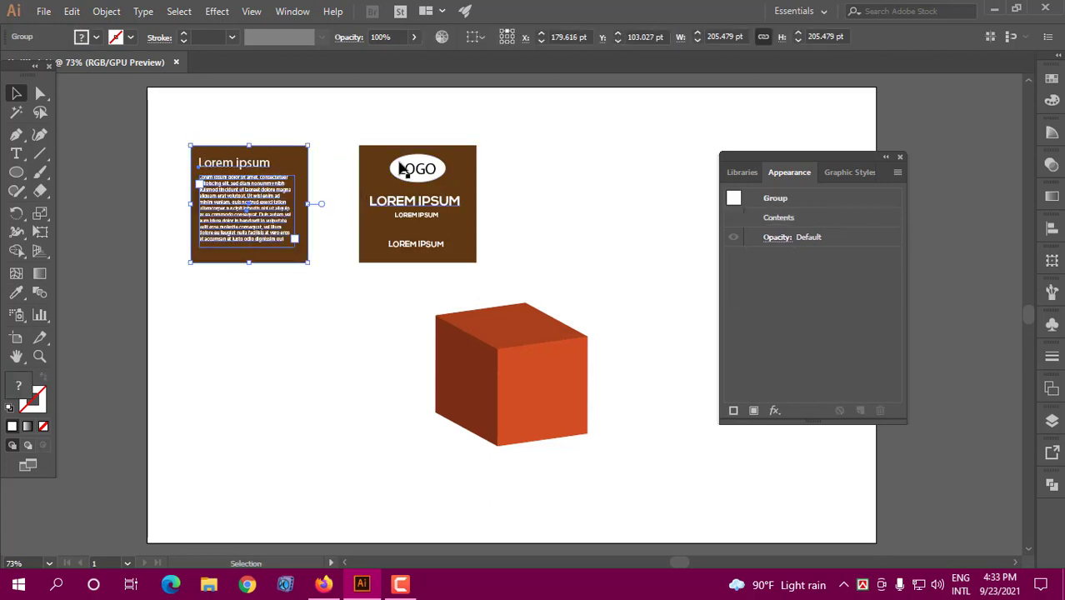
click(445, 216)
drag(435, 200, 435, 178)
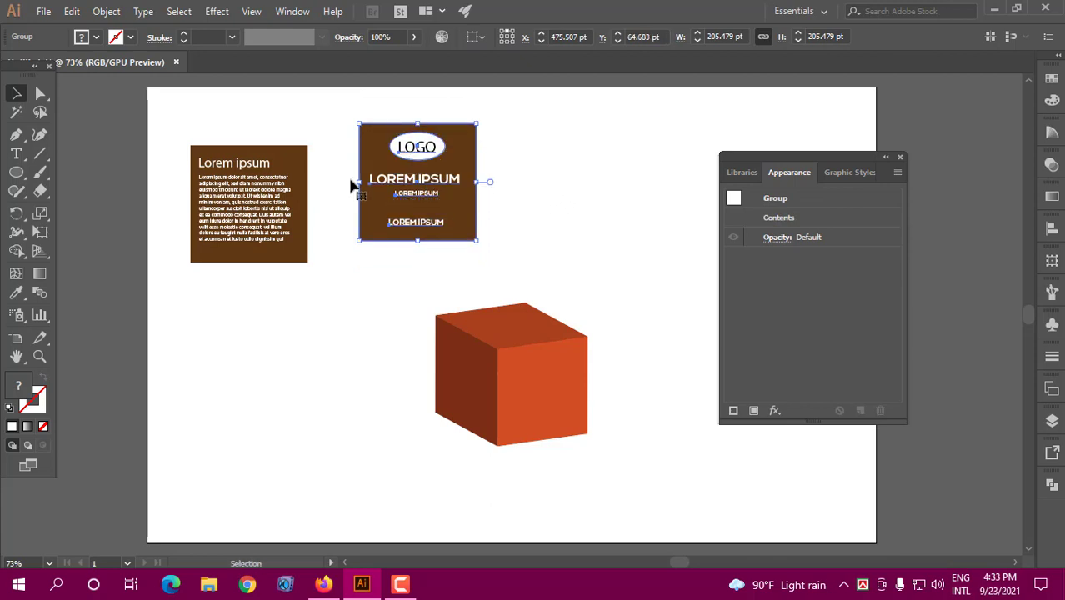
drag(306, 261, 313, 247)
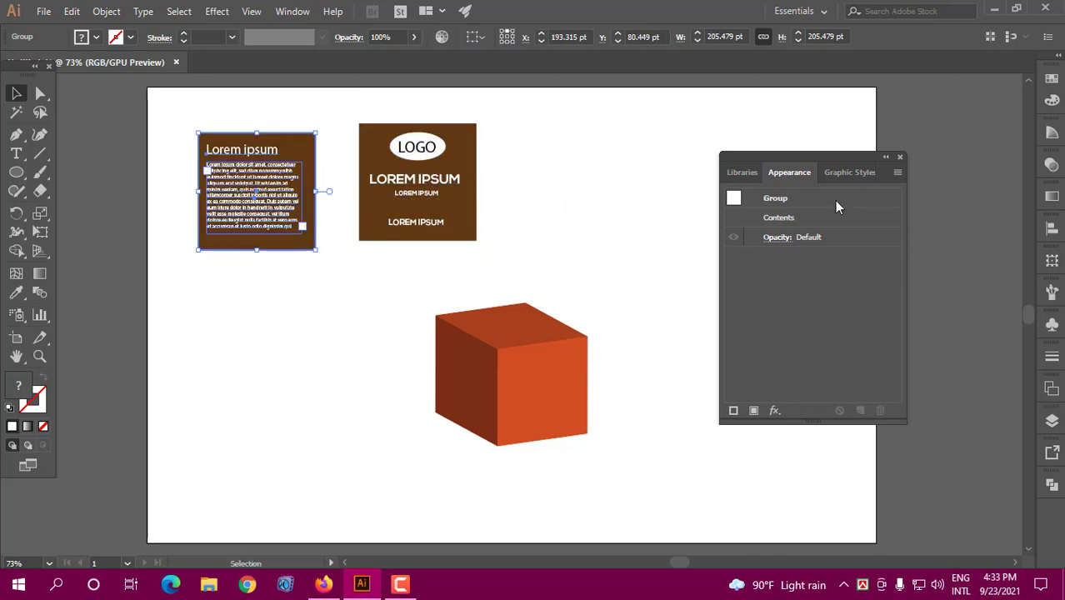
drag(833, 156, 846, 135)
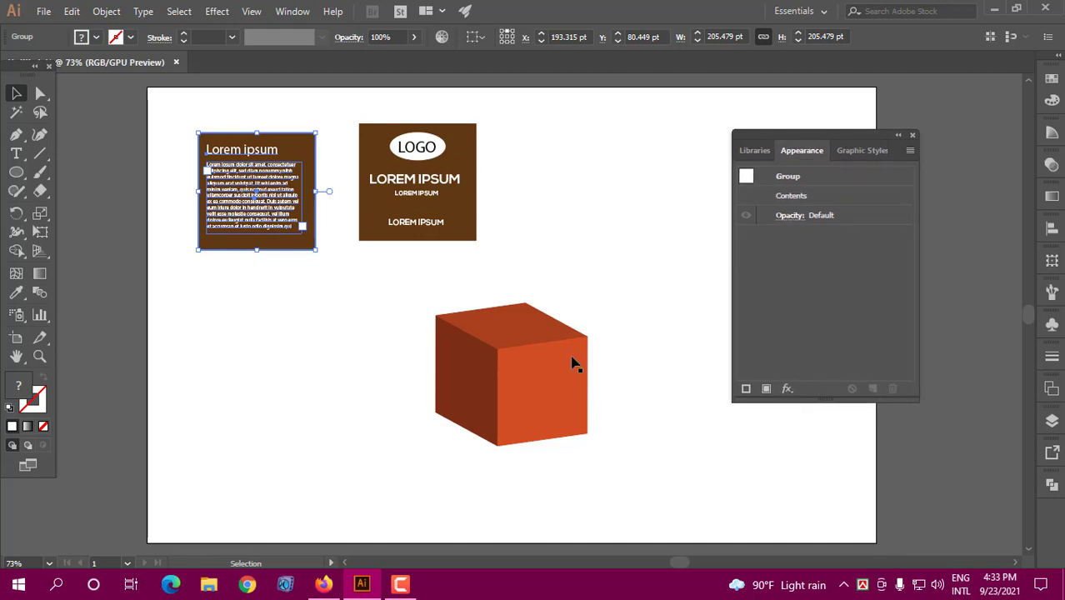
click(508, 362)
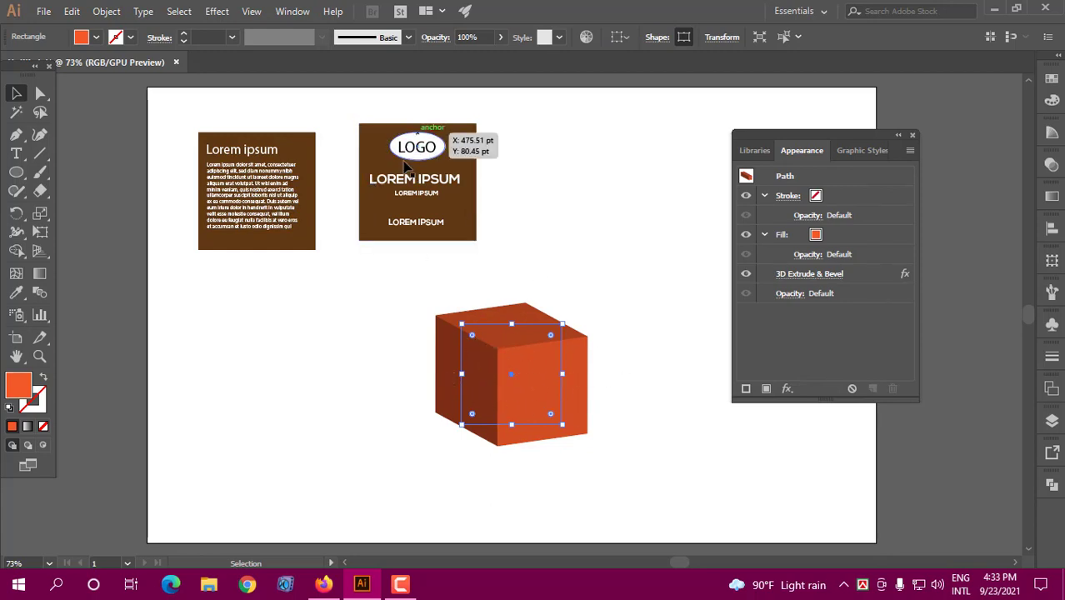
click(798, 275)
mouse_move(774, 99)
mouse_down()
mouse_move(804, 97)
mouse_move(755, 106)
mouse_move(788, 99)
mouse_up()
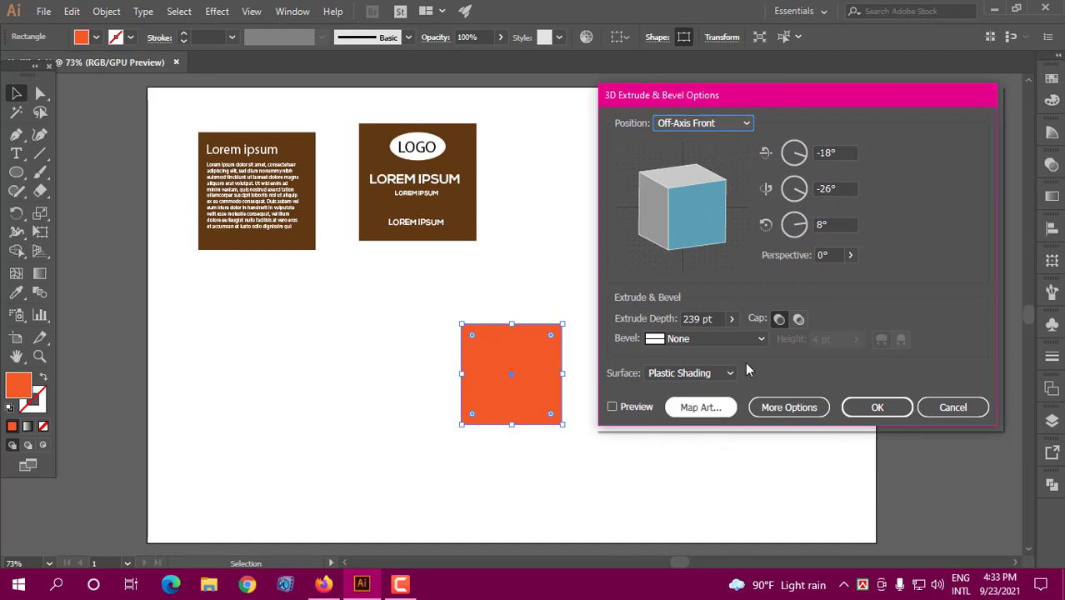
click(948, 408)
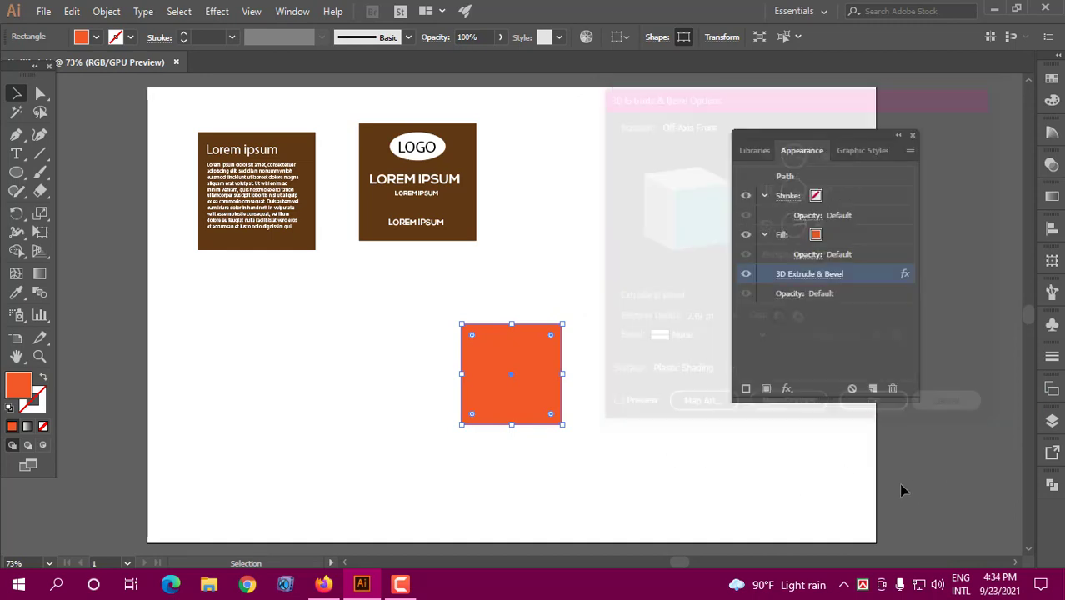
drag(821, 130, 801, 132)
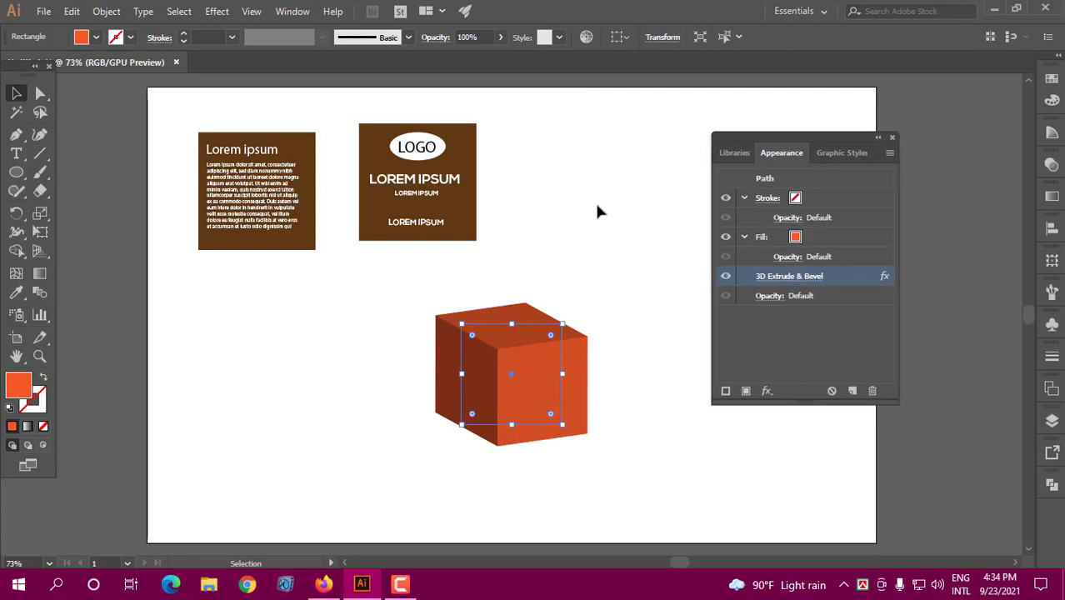
Save the grouped logo design as a new dynamic symbol.
drag(508, 136, 350, 227)
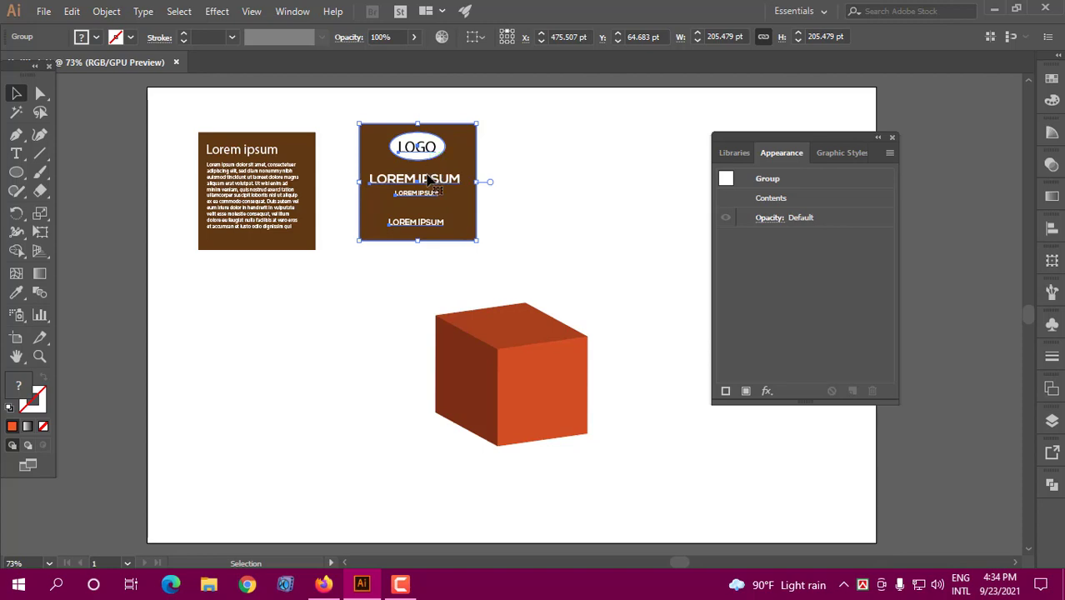
drag(439, 170, 951, 430)
click(520, 404)
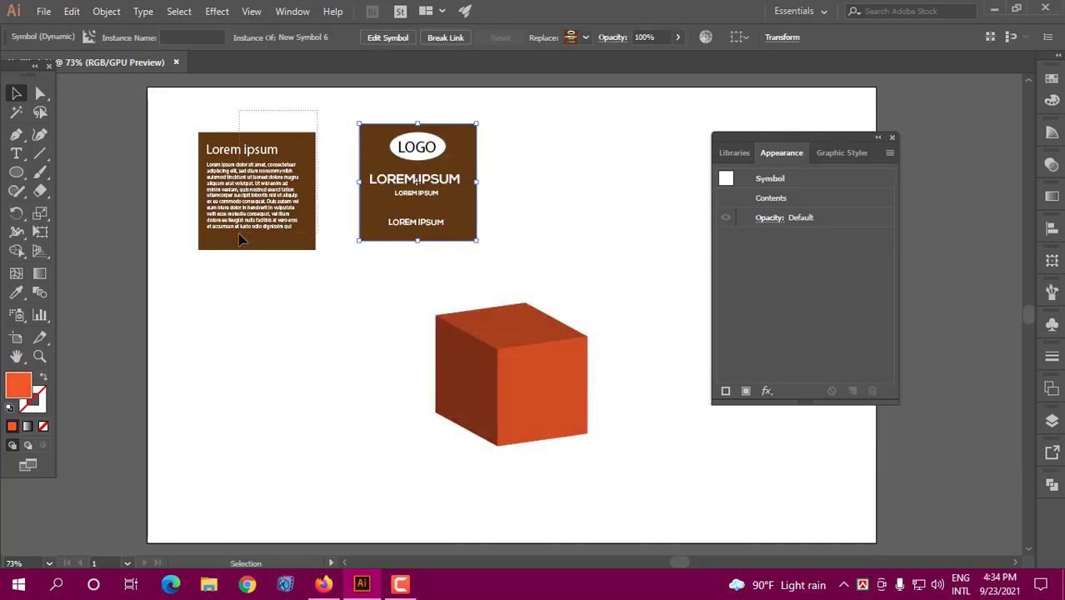
Save the grouped paragraph design as a new dynamic symbol with the Movie Clip export type.
click(259, 191)
drag(258, 191, 953, 443)
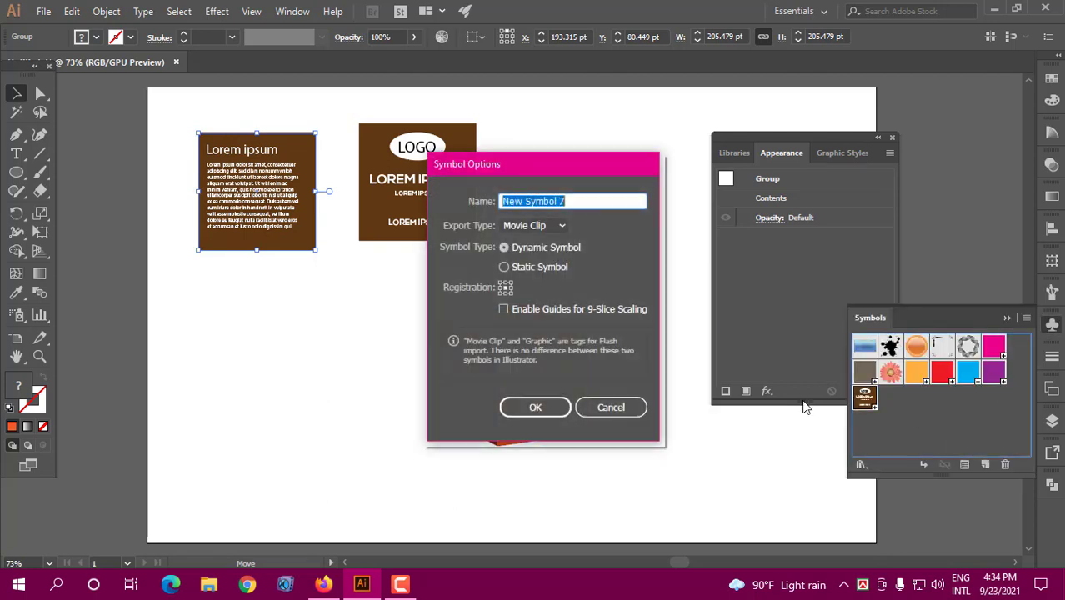
click(535, 408)
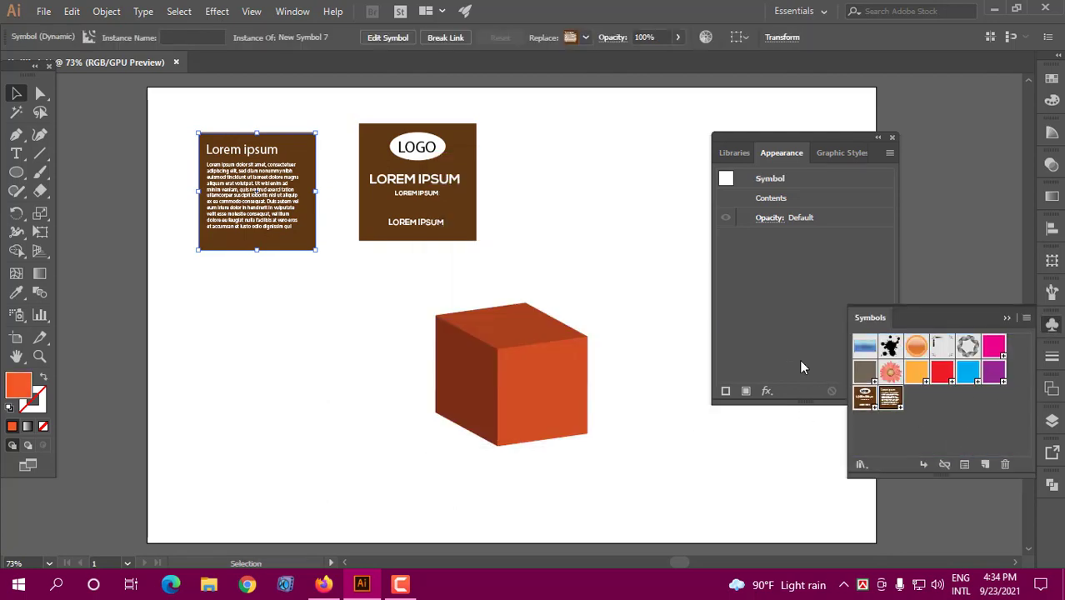
Map New Symbol 6 onto surface 1 of the cube's 3D Extrude & Bevel effect, scale it to fit and preview it.
click(648, 131)
click(528, 368)
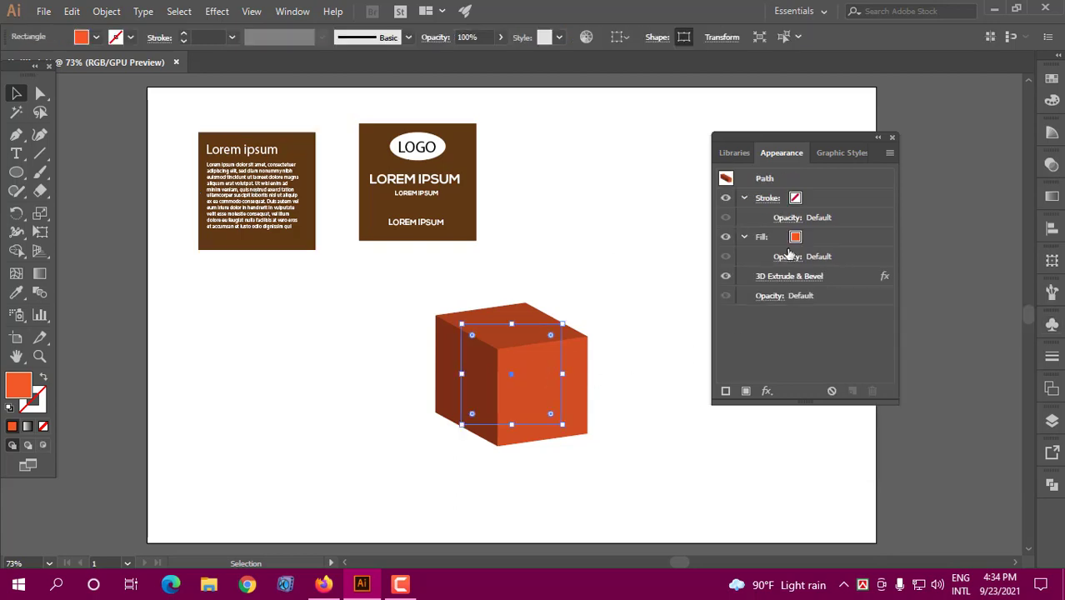
click(781, 279)
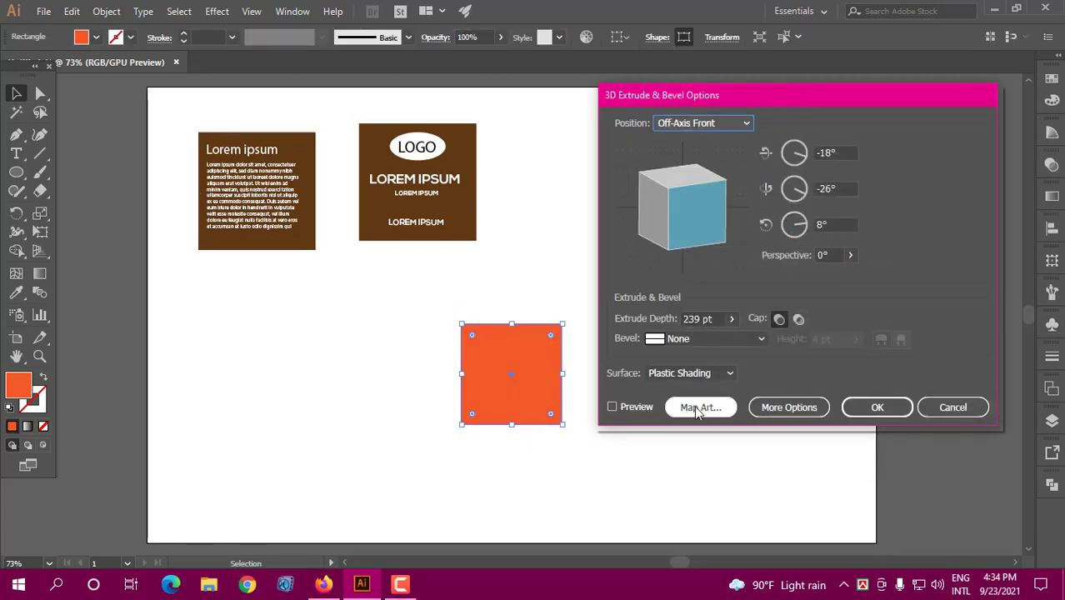
click(698, 408)
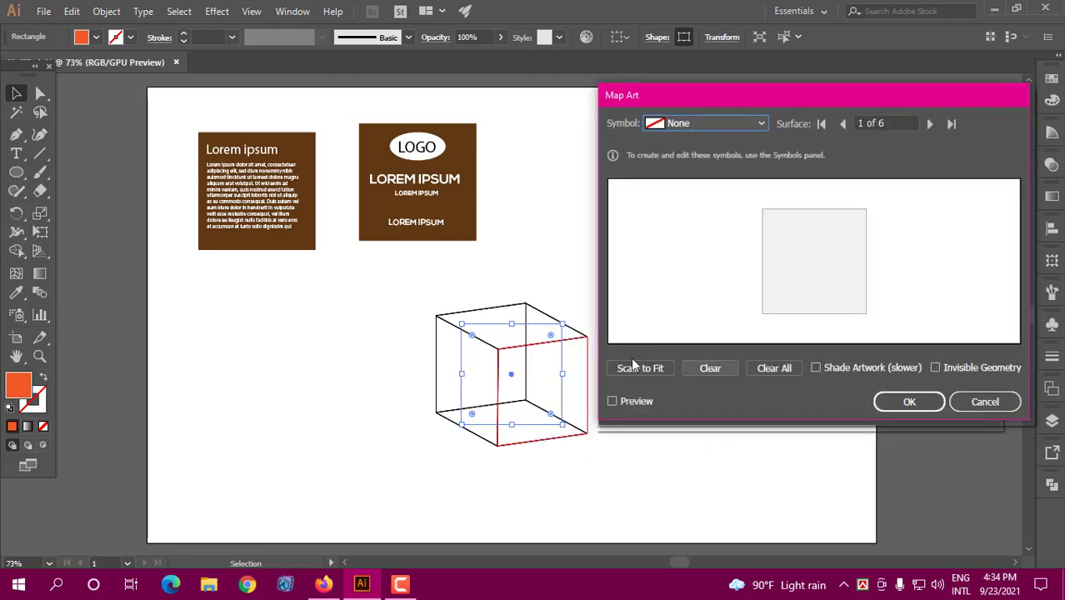
click(681, 122)
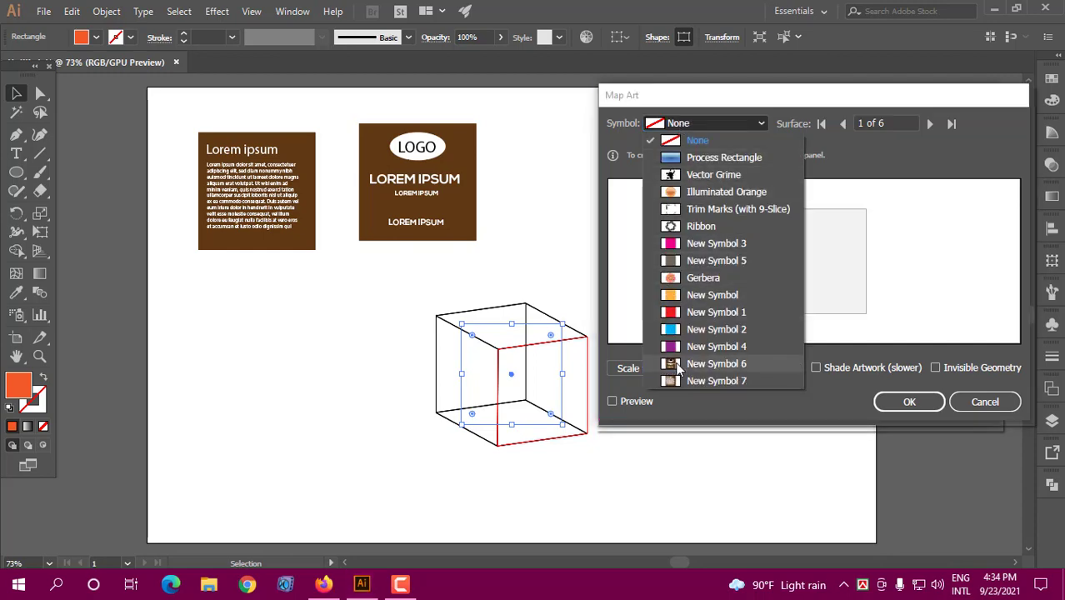
click(712, 363)
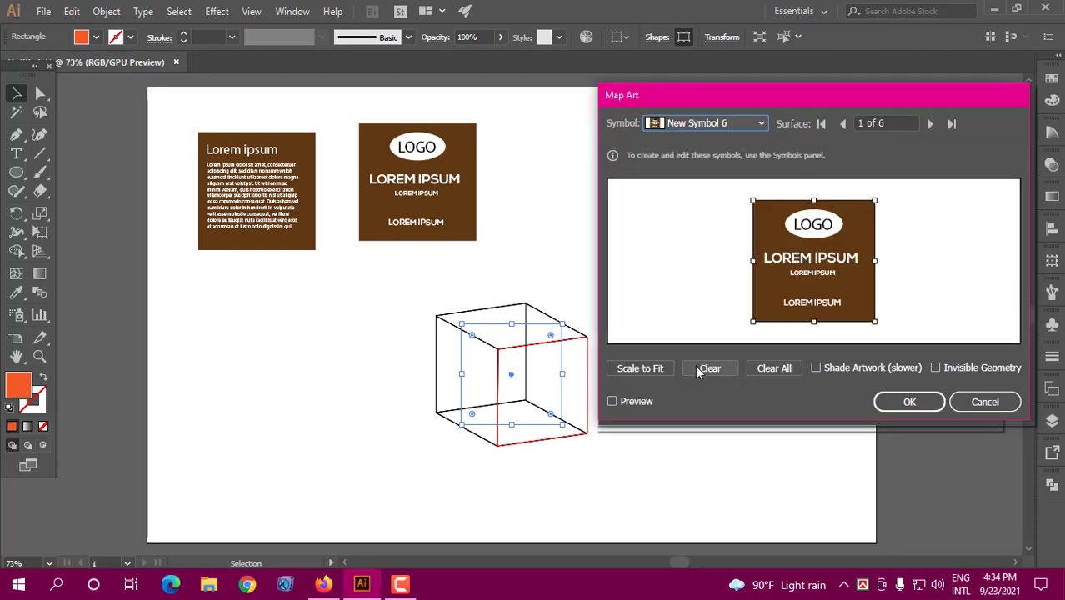
click(639, 365)
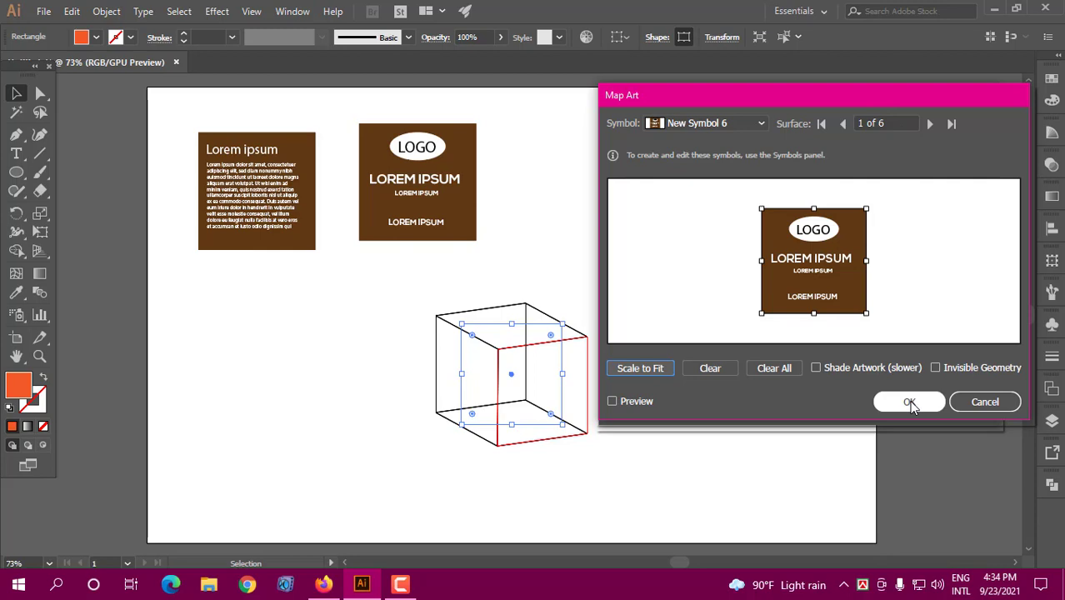
click(627, 399)
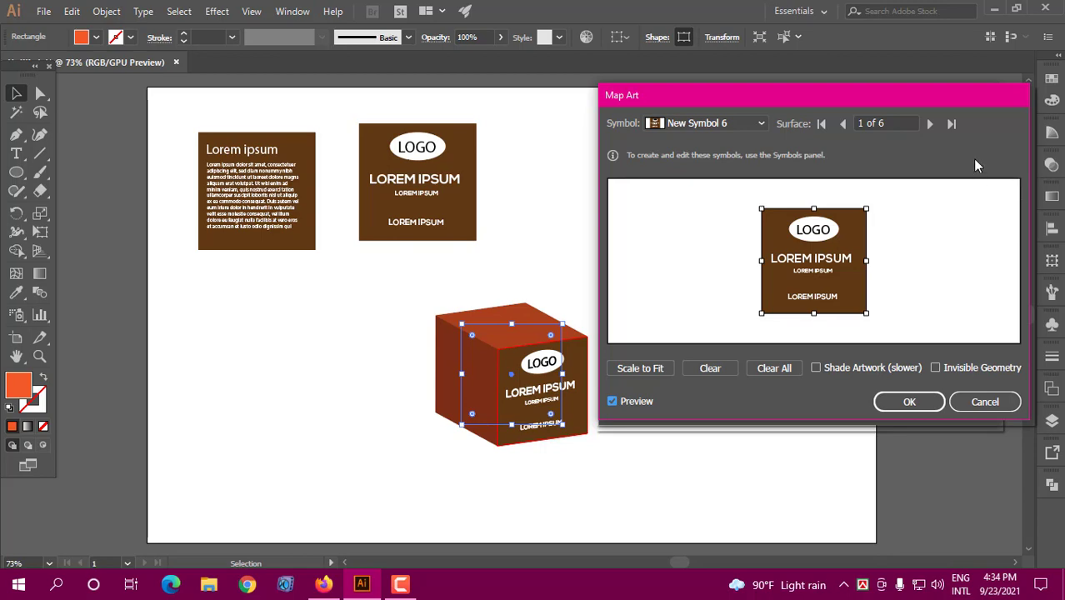
Go to surface 5 of the cube and map New Symbol 7 onto it.
click(929, 123)
click(929, 123)
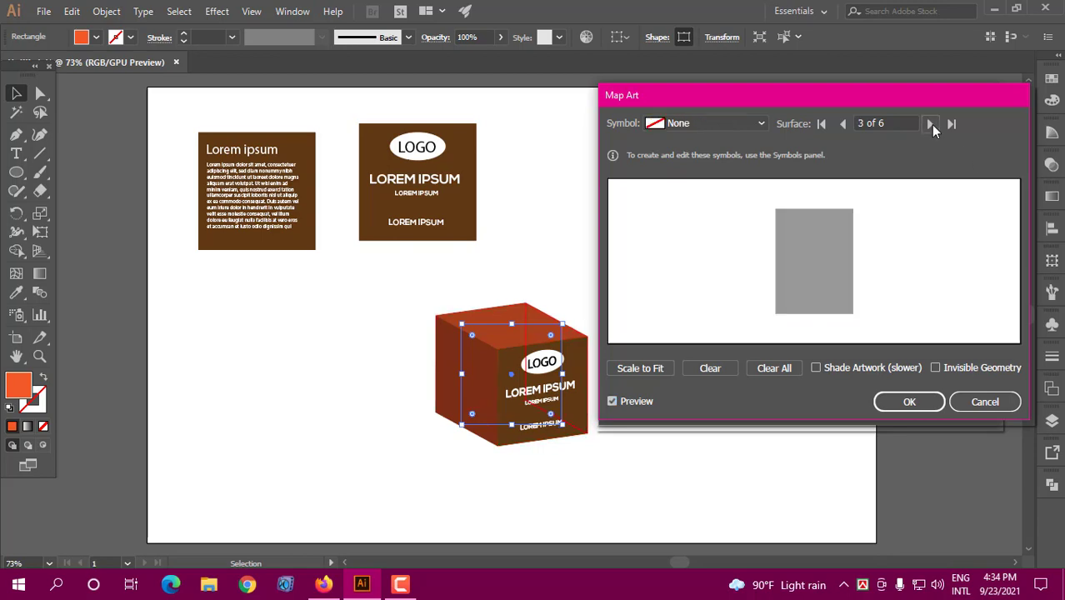
click(929, 123)
click(930, 123)
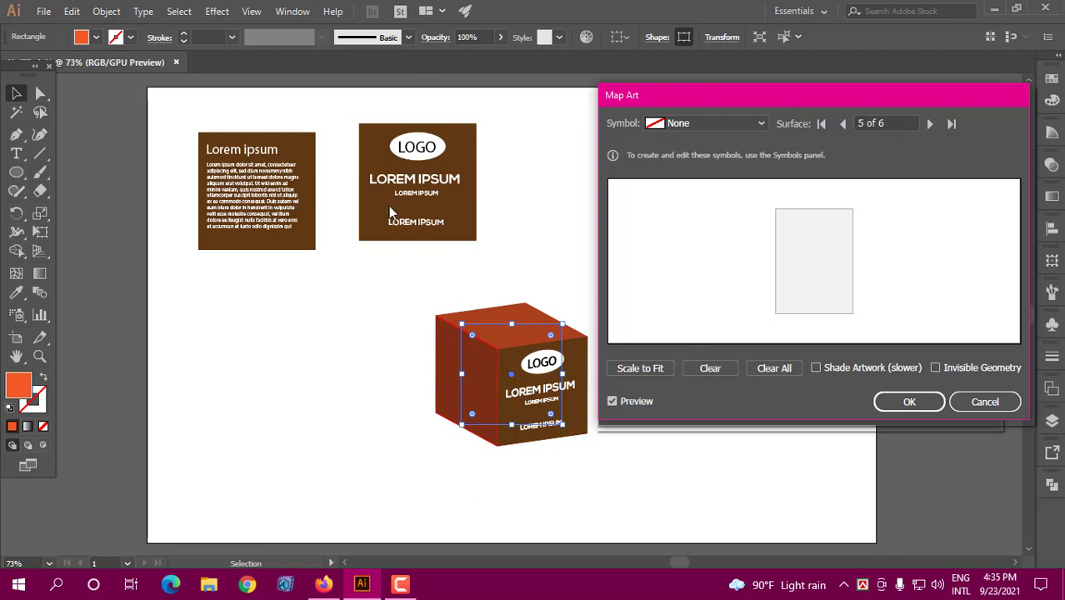
click(694, 123)
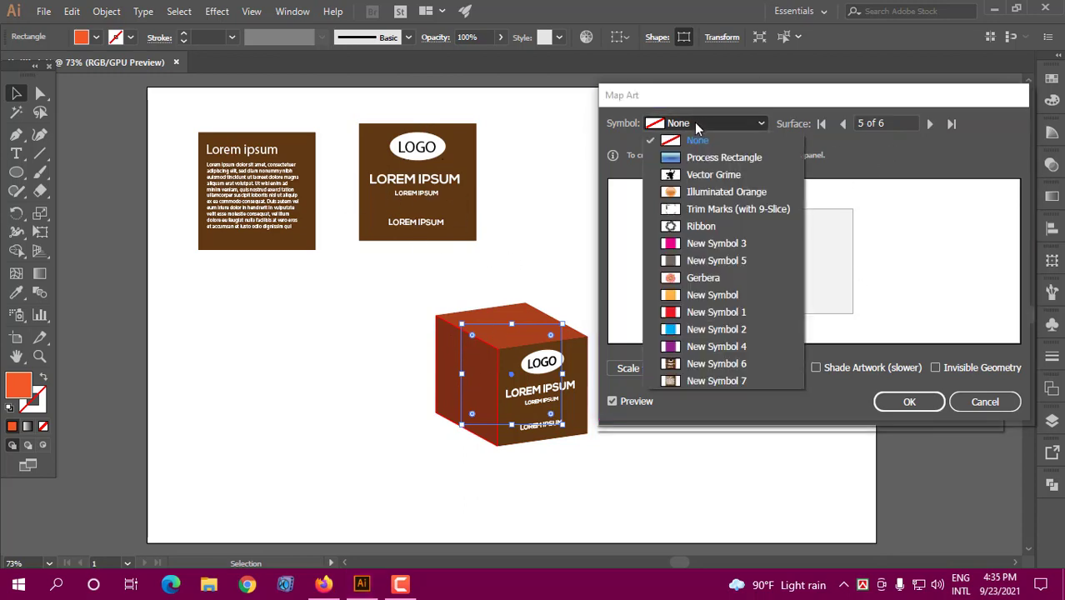
click(687, 380)
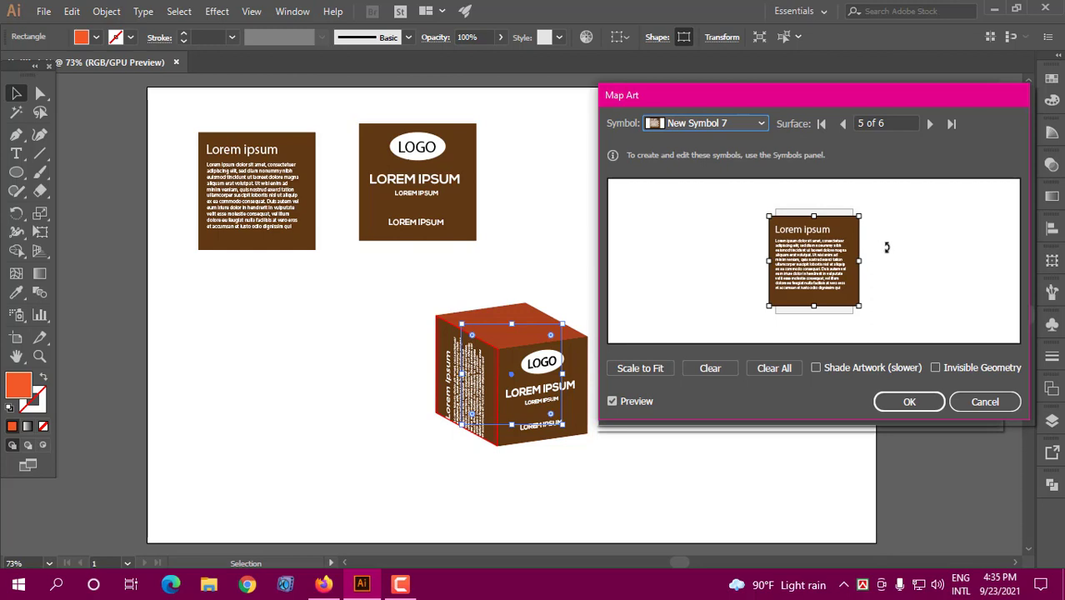
Scale the paragraph artwork to fit surface 5 and rotate it a quarter turn clockwise so the text reads upright.
drag(859, 208, 901, 280)
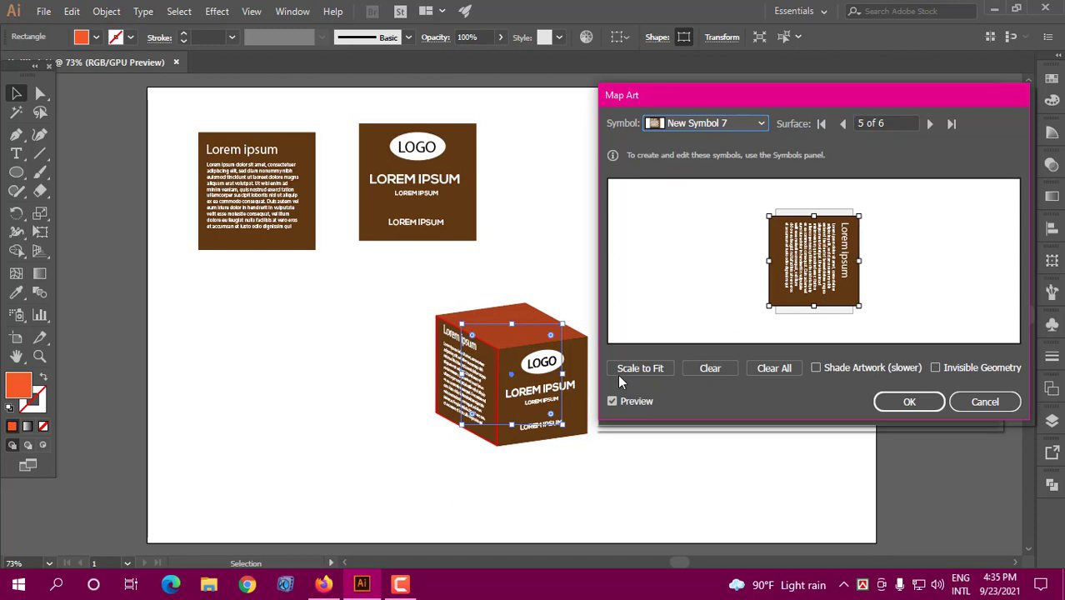
click(639, 368)
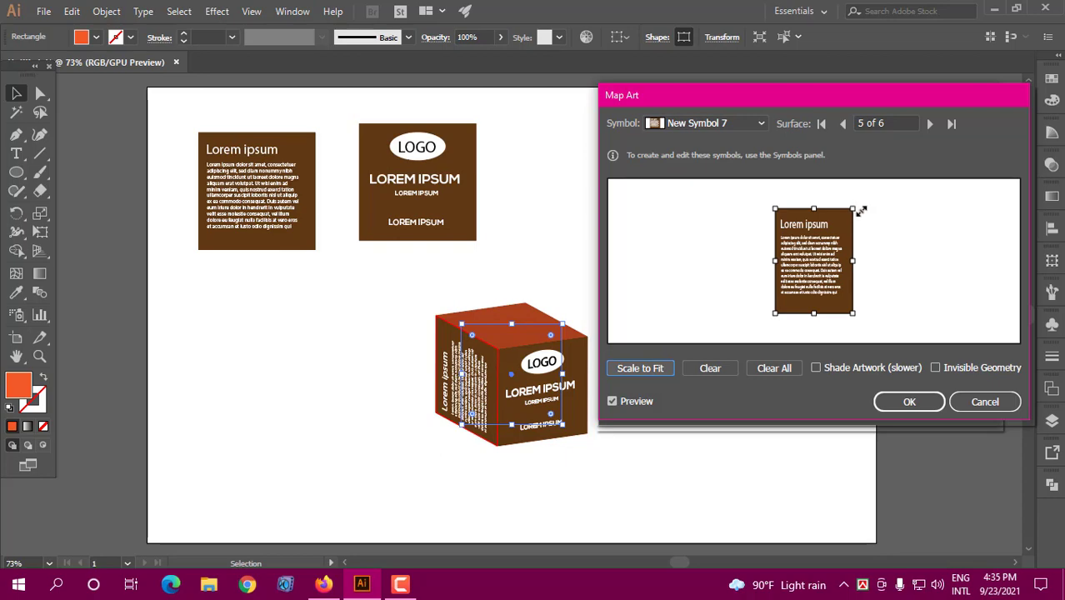
drag(858, 209, 891, 329)
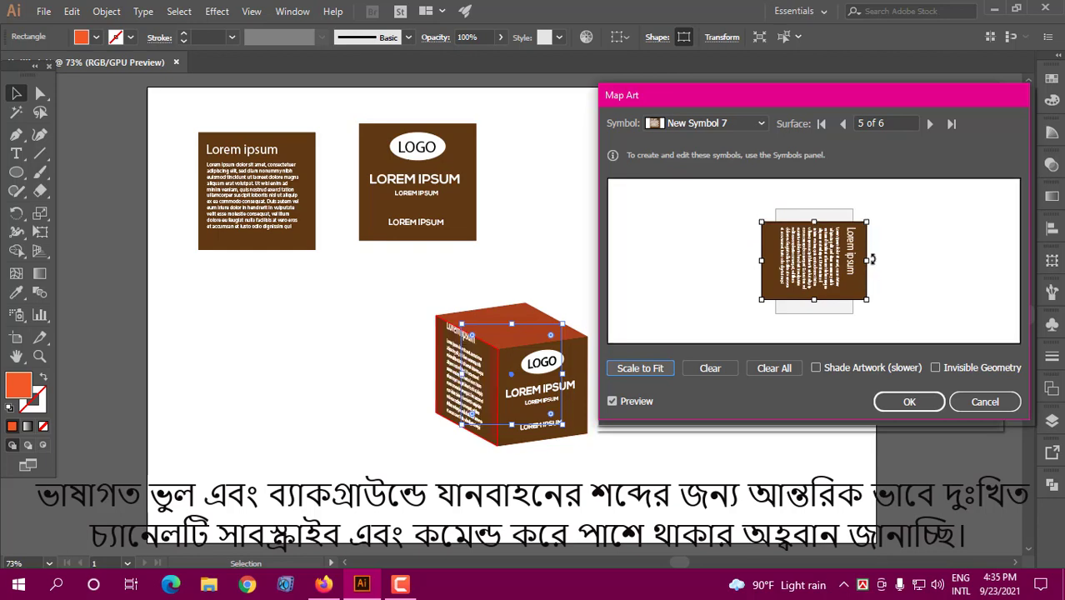
Resize the rotated paragraph artwork on all four sides to match the outline of surface 5.
drag(869, 260, 853, 260)
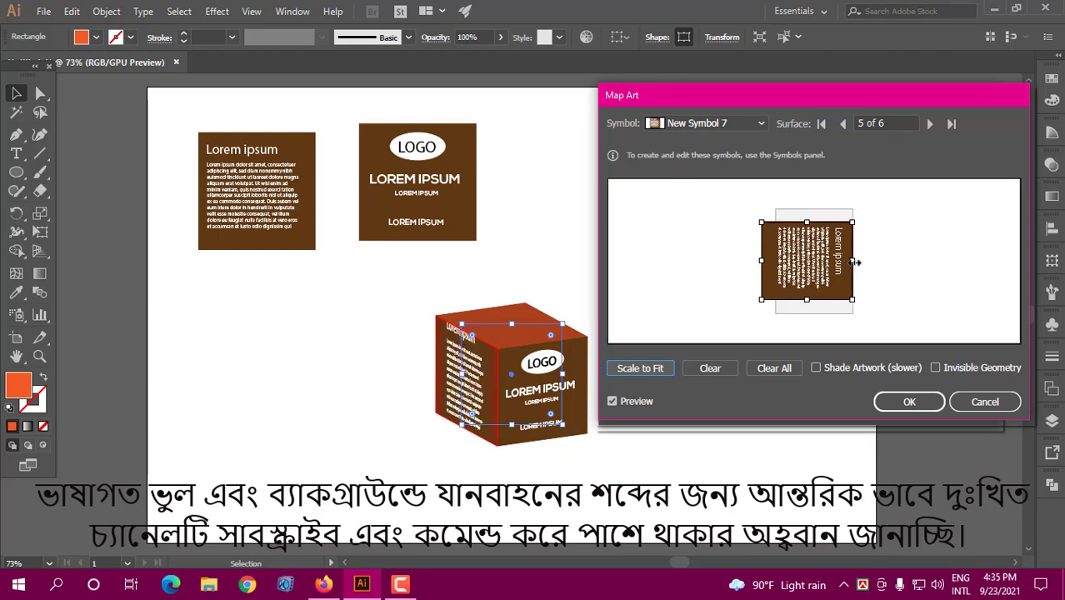
drag(760, 260, 775, 261)
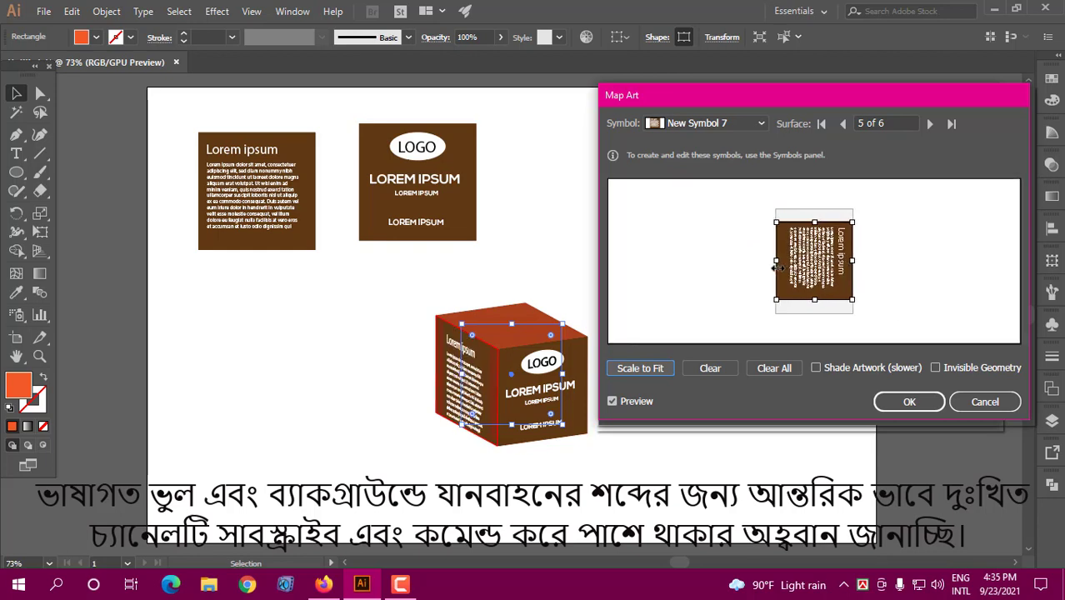
drag(813, 222, 813, 208)
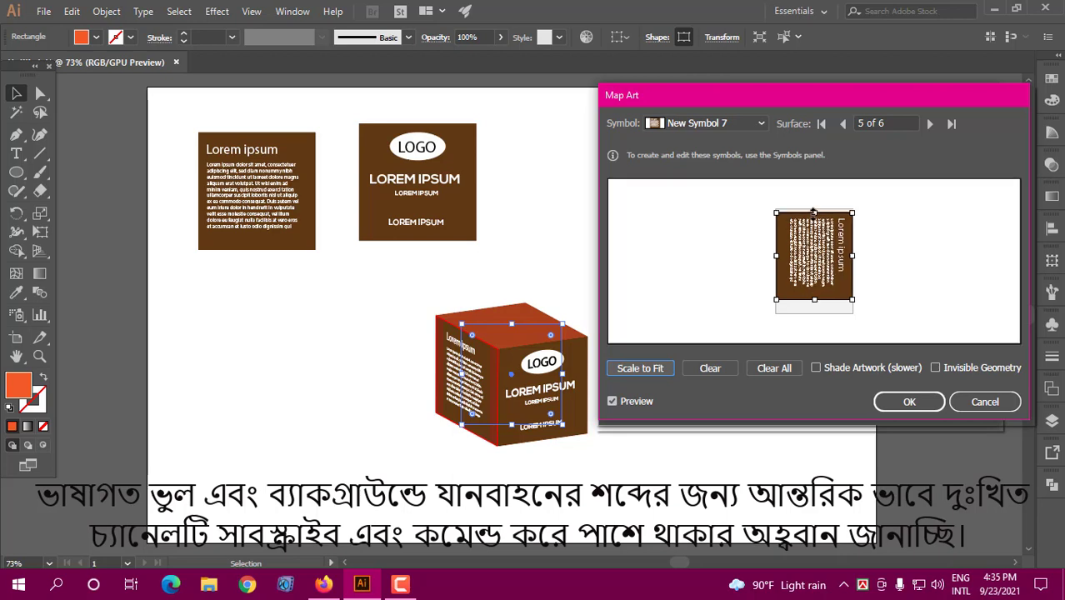
drag(814, 300, 813, 314)
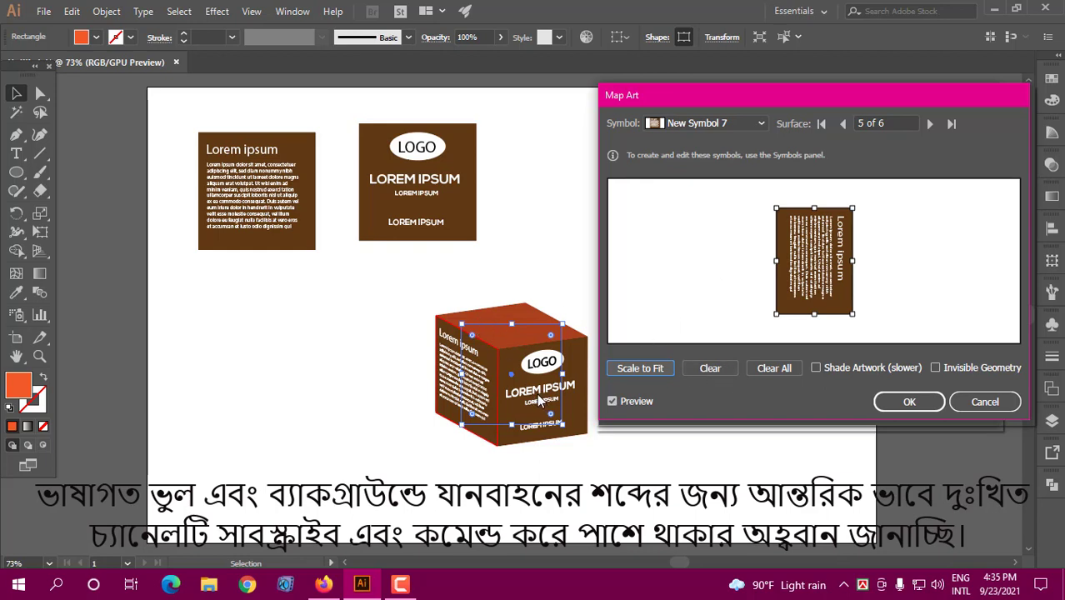
Map New Symbol 6 onto surface 6, scale it to fit and apply the mapped artwork to the cube.
click(930, 124)
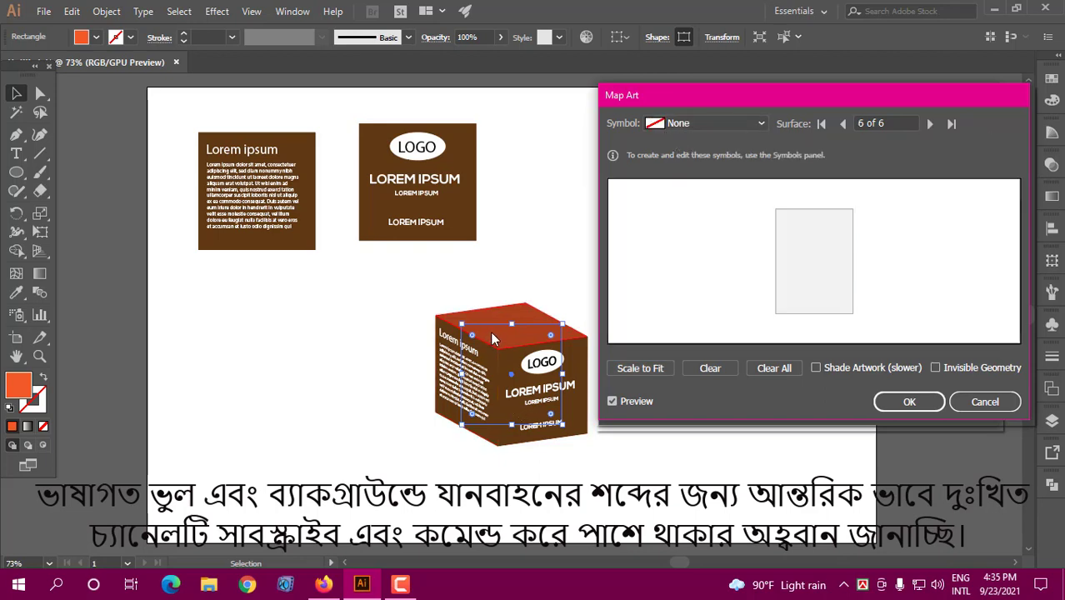
click(705, 123)
click(685, 363)
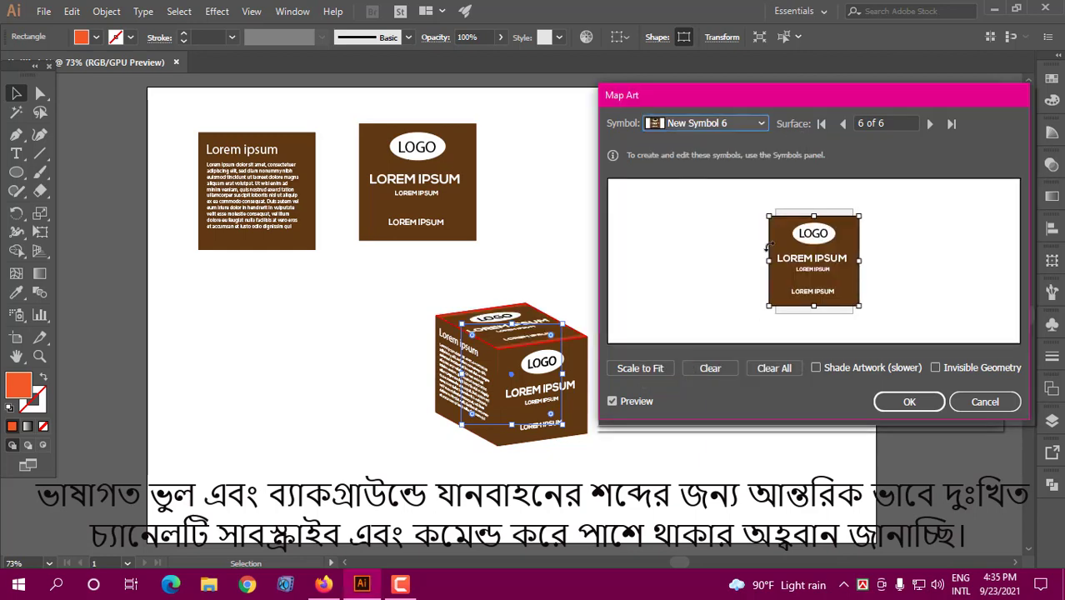
click(644, 368)
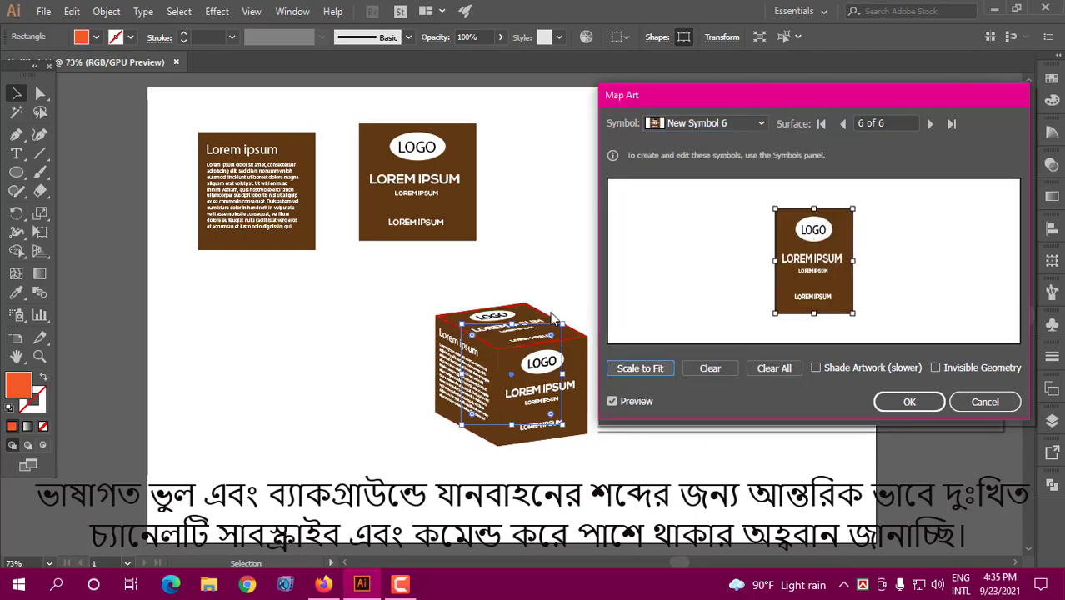
click(912, 404)
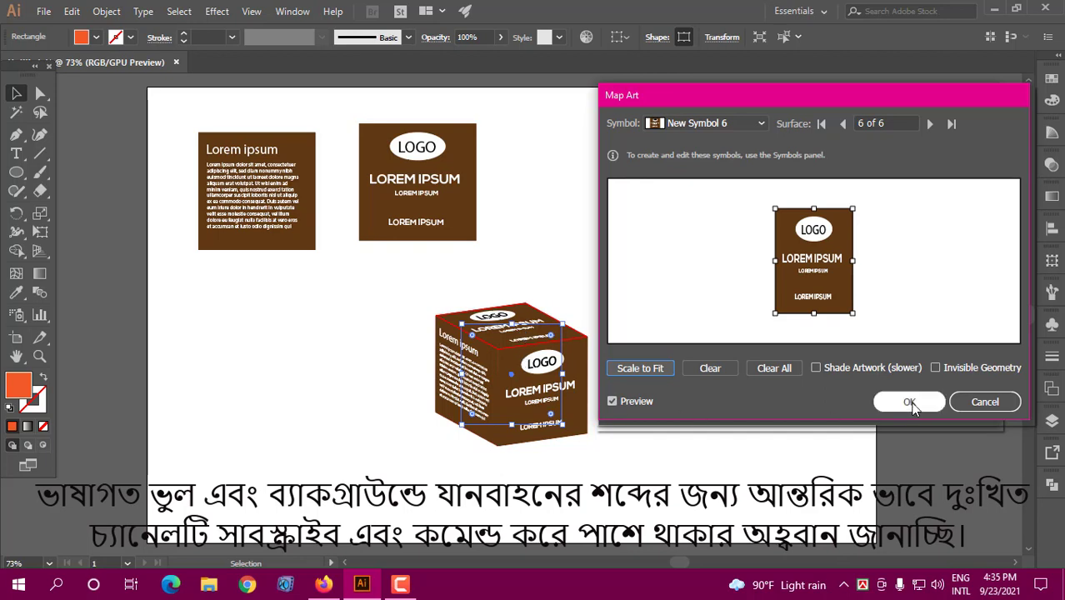
click(909, 404)
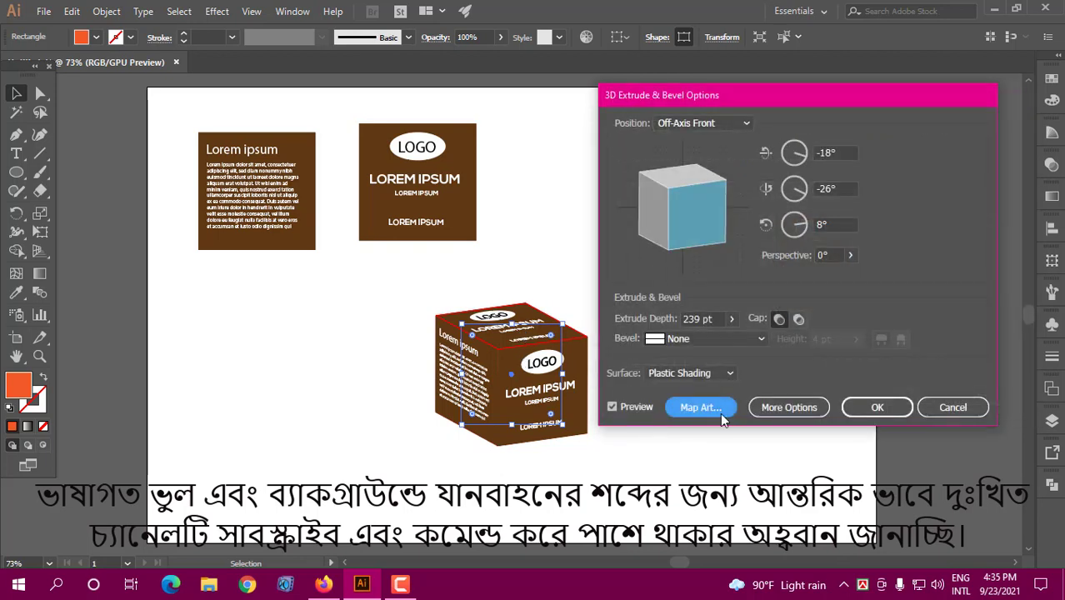
click(877, 408)
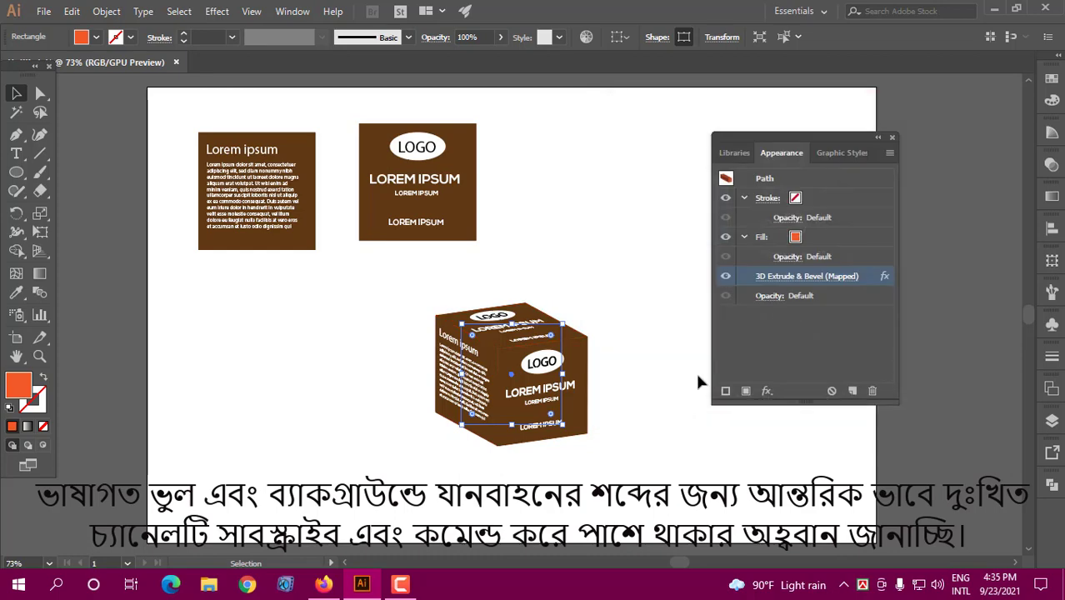
Move the mapped cube up and to the right on the artboard and deselect it.
click(623, 351)
drag(542, 360, 590, 189)
click(629, 303)
drag(600, 250, 623, 353)
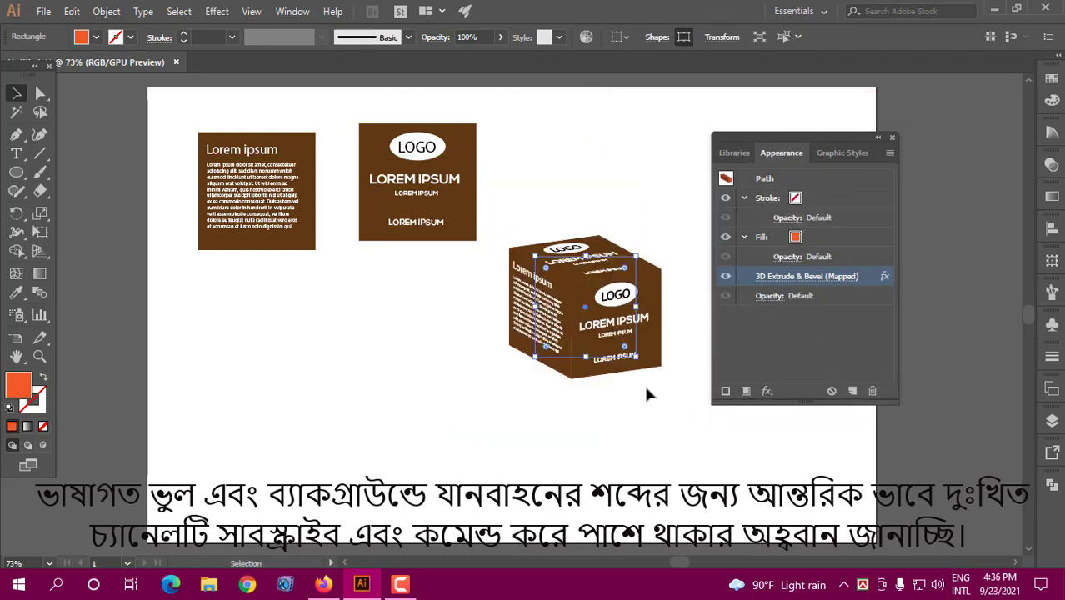
click(652, 438)
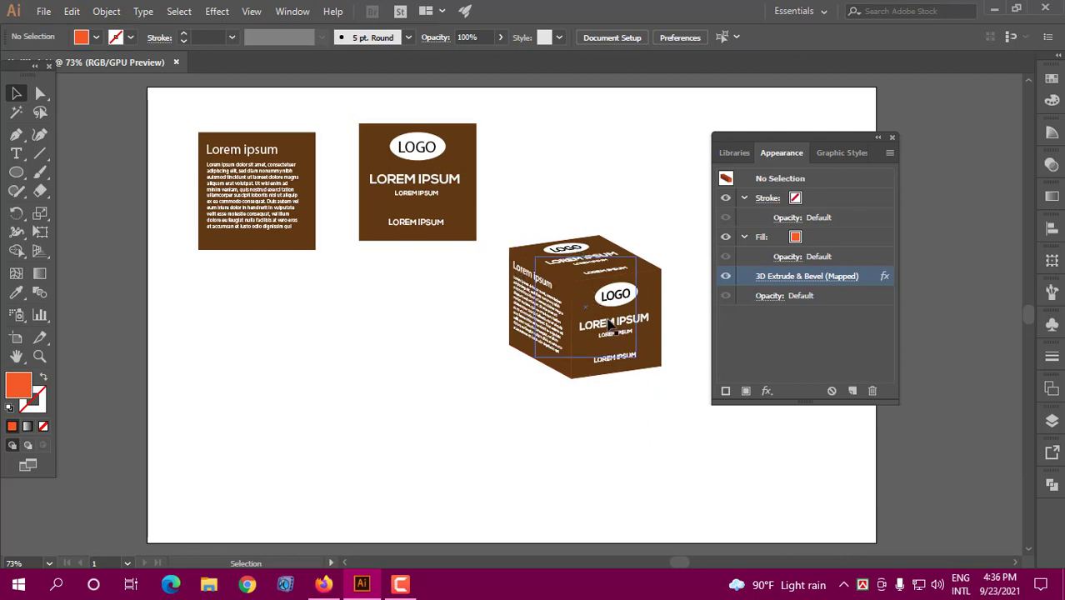
Delete the two flat brown designs and move the mapped cube to the upper part of the artboard.
drag(607, 320, 559, 270)
drag(510, 121, 301, 215)
key(Delete)
drag(575, 293, 459, 221)
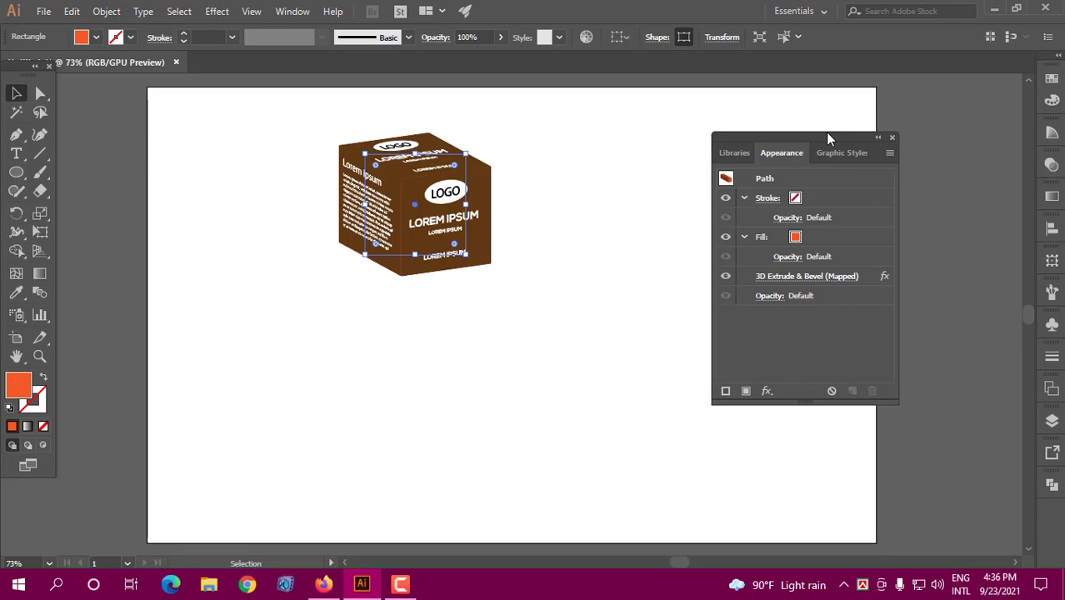
Shift the Appearance panel up and left, and open the cube's mapped 3D Extrude & Bevel effect for editing.
drag(824, 132, 787, 117)
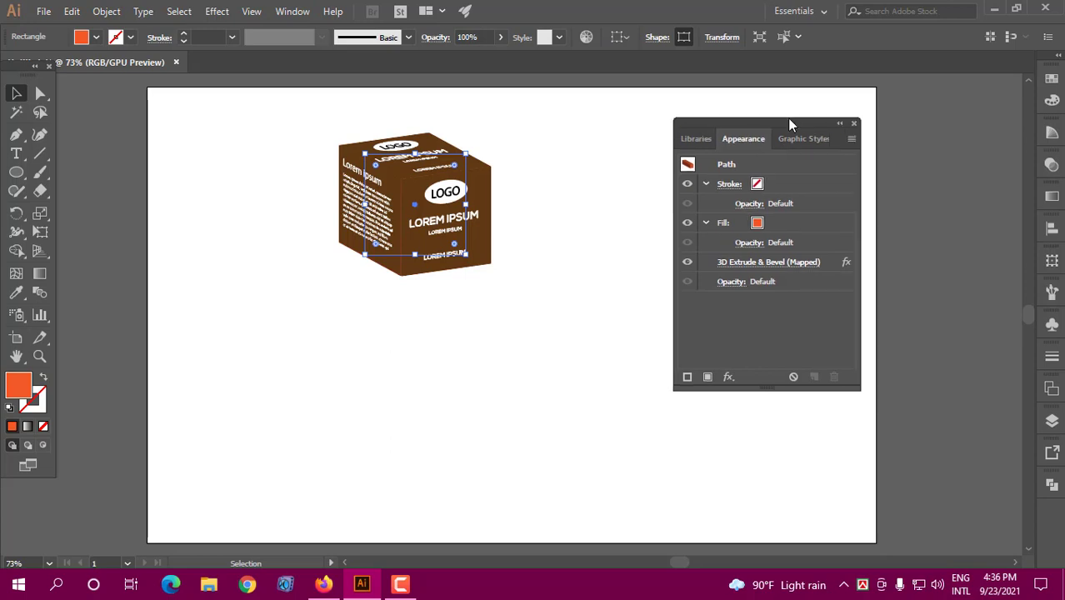
click(758, 261)
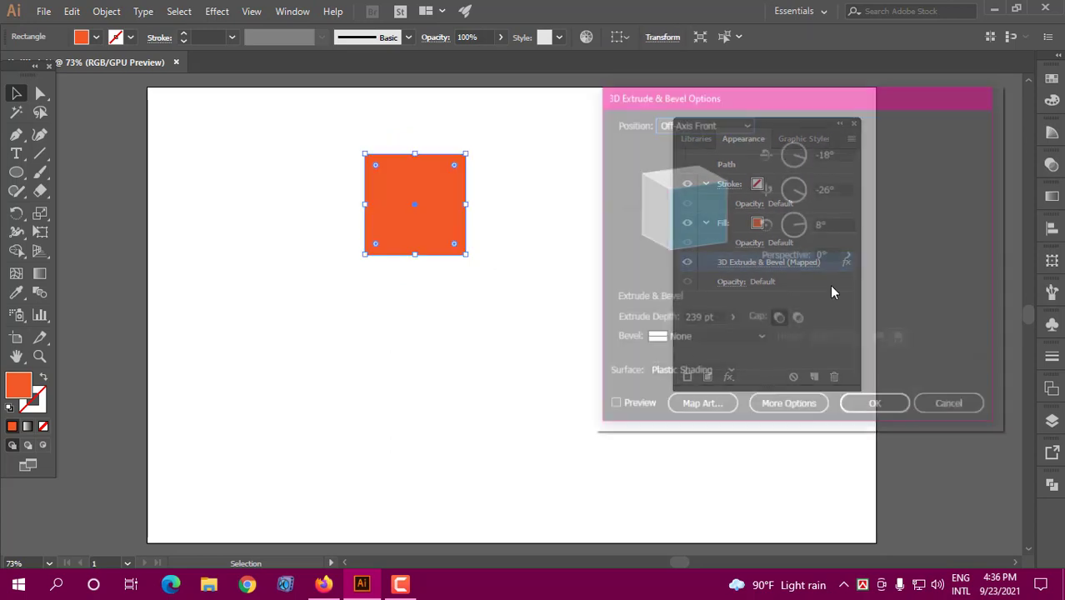